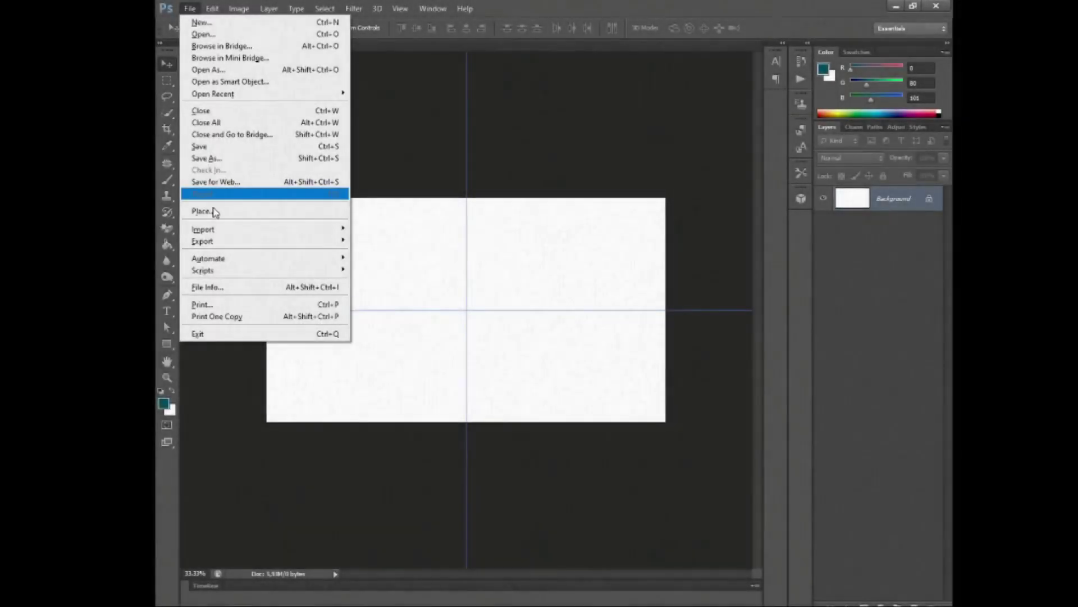
- Place the image-asset picture with default Camera Raw settings and scale it to fill the canvas
left_click(212, 211)
left_click(595, 279)
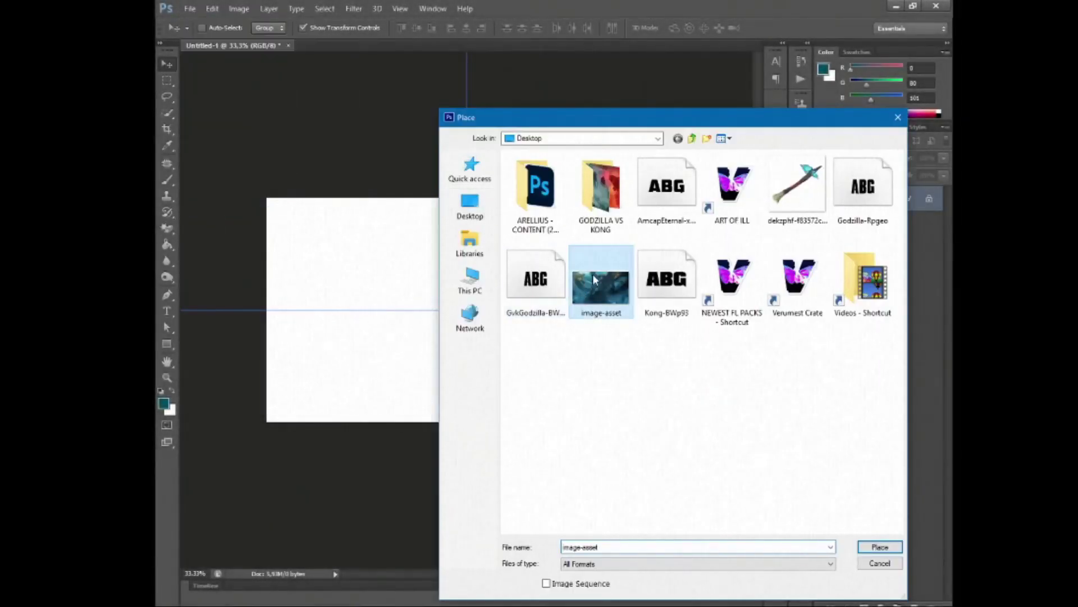
left_click(880, 547)
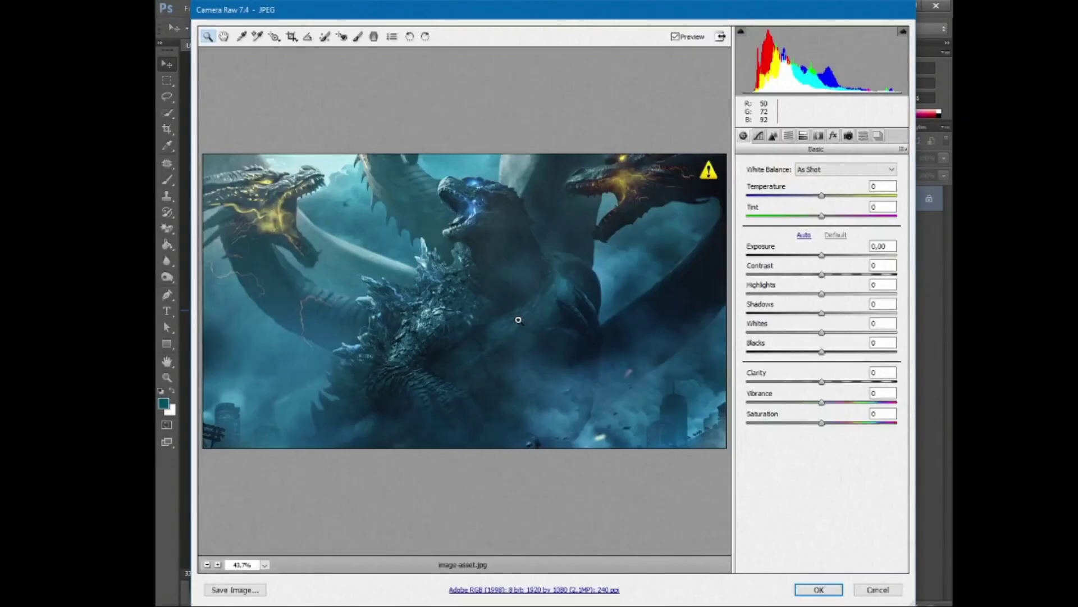
left_click(819, 589)
mouse_move(506, 330)
left_mouse_down()
mouse_move(367, 252)
mouse_move(667, 420)
left_mouse_up()
key("Return")
- Delete the white Background layer so the Godzilla artwork is the only layer
scroll(661, 344, "up", 1)
scroll(661, 344, "up", 1)
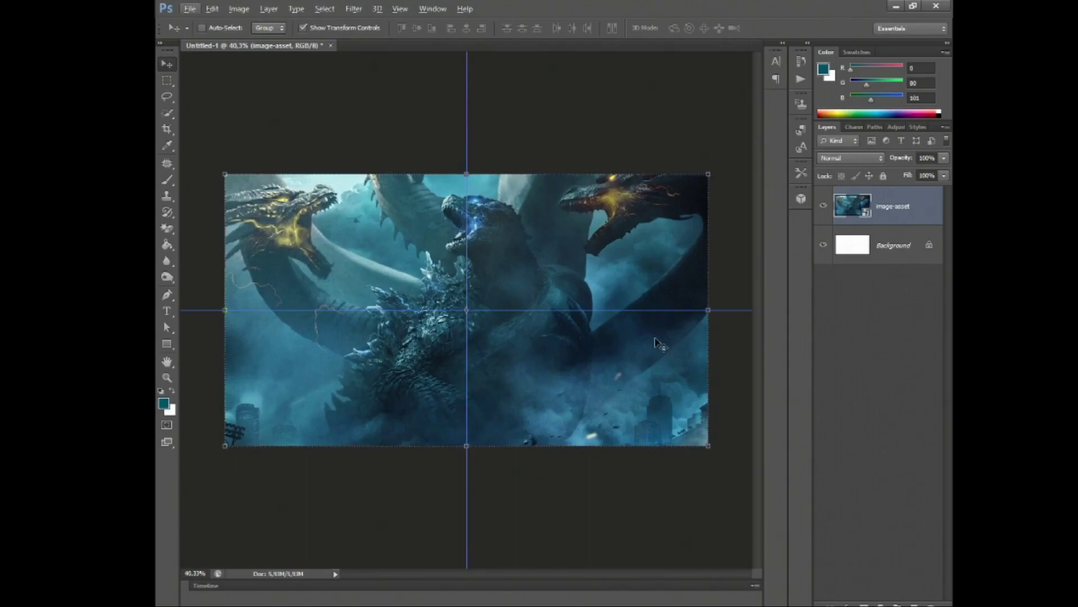
left_click(902, 245)
key("Delete")
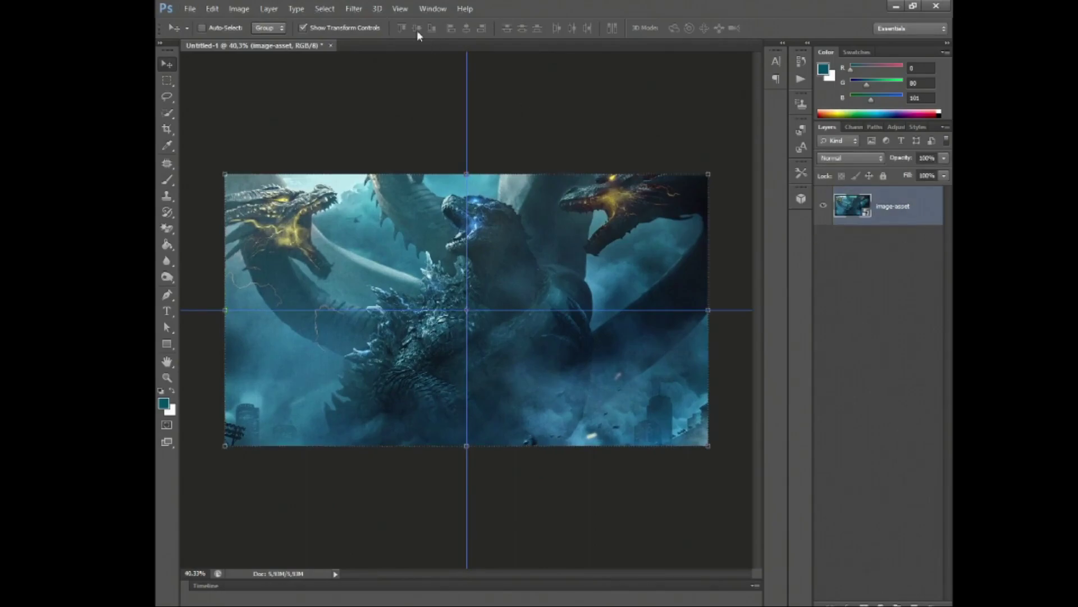
- Apply an Add Noise filter to the Godzilla artwork
left_click(353, 9)
left_click(486, 107)
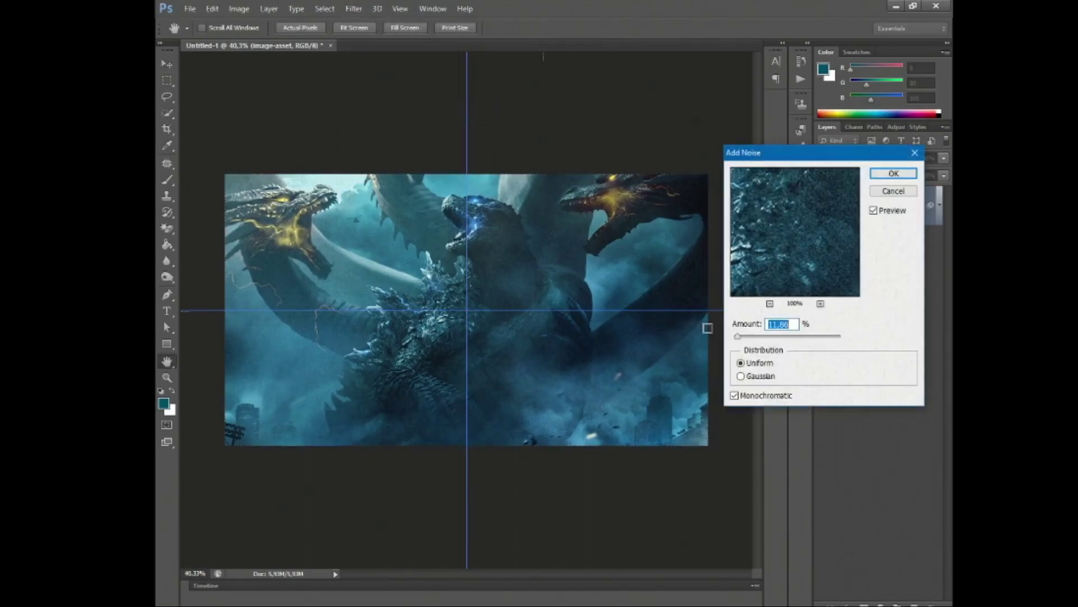
left_click(893, 173)
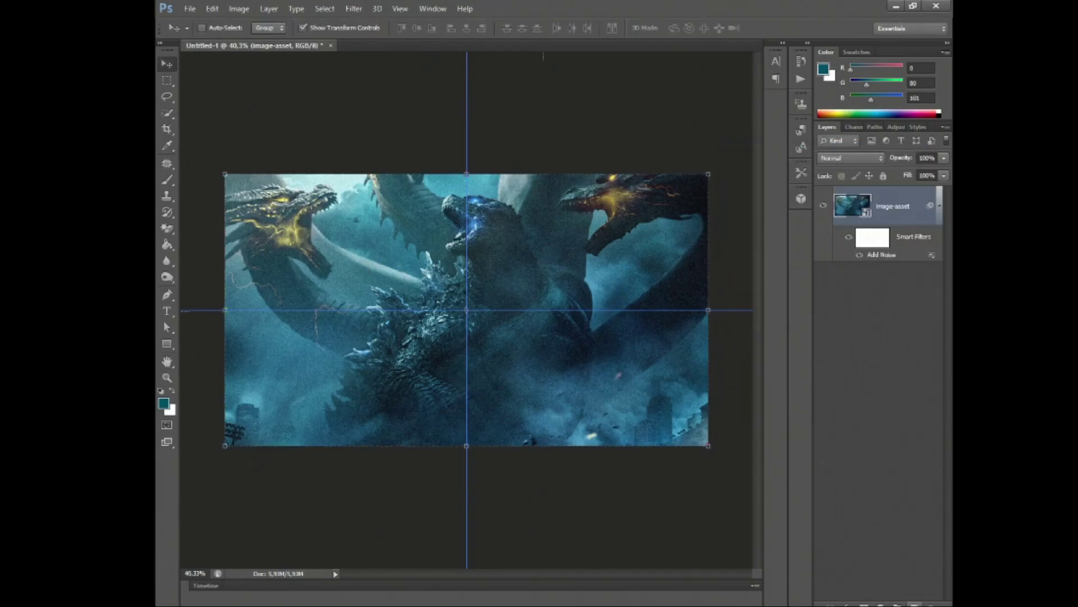
left_click(915, 603)
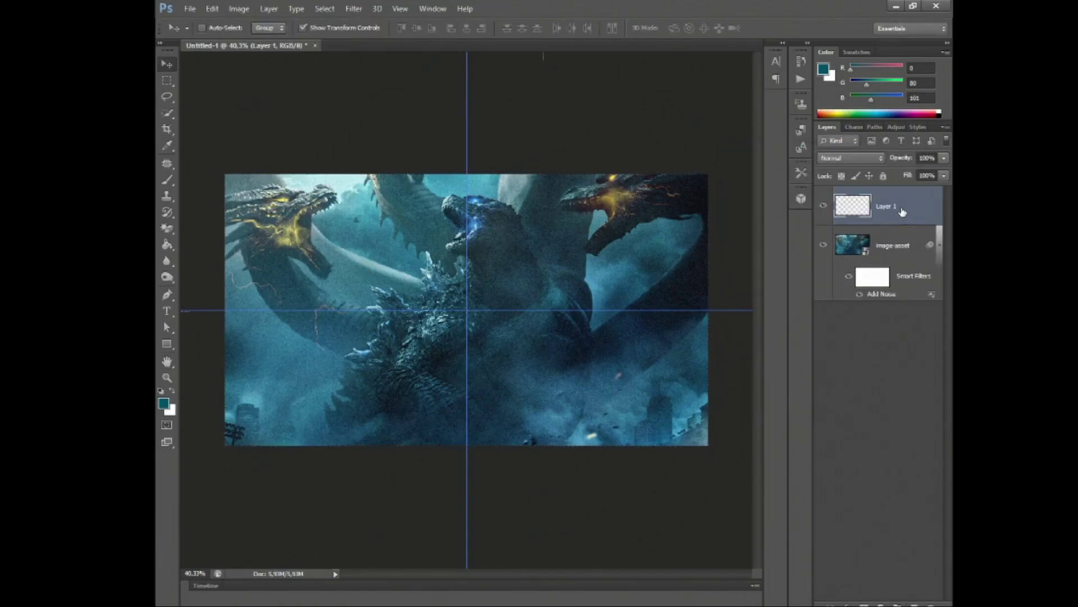
key("ctrl+z")
- Add a Black & White adjustment with brighter Reds, Greens and Blues at about 62% opacity
left_click(892, 602)
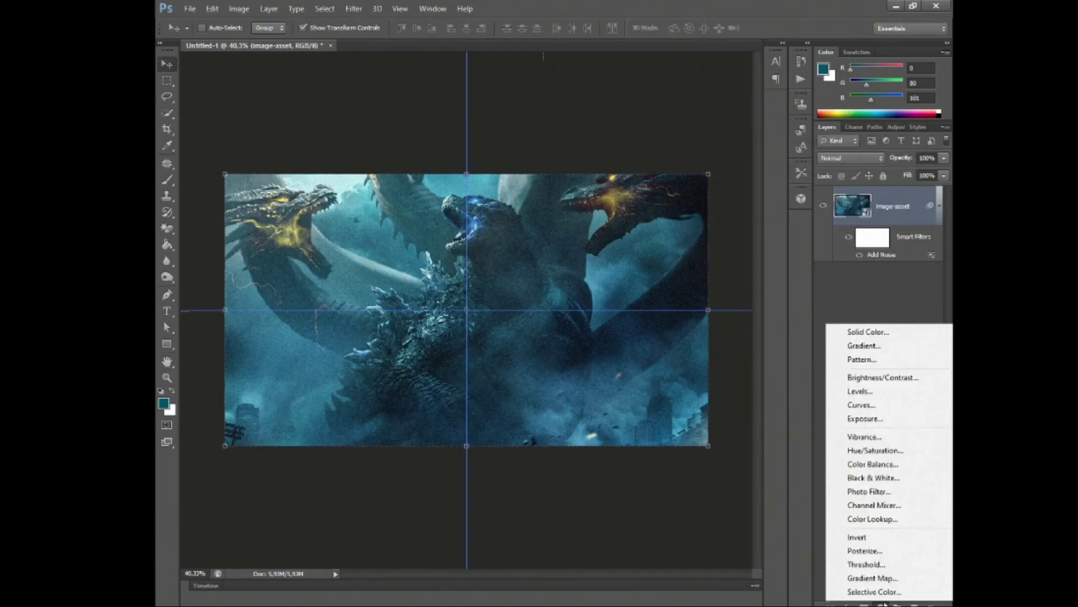
left_click(890, 463)
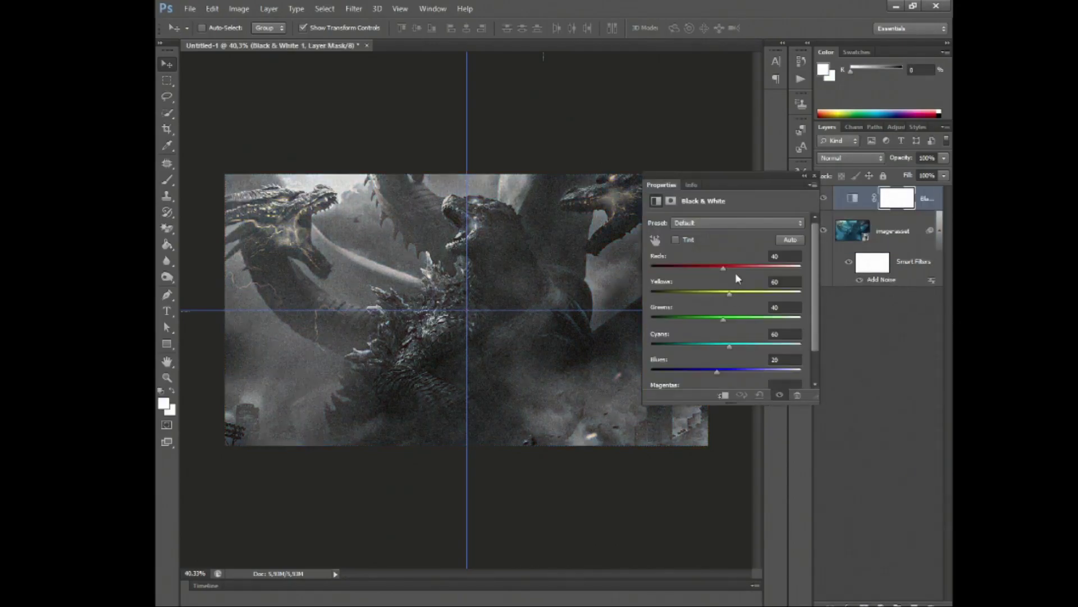
left_click_drag(723, 266, 761, 292)
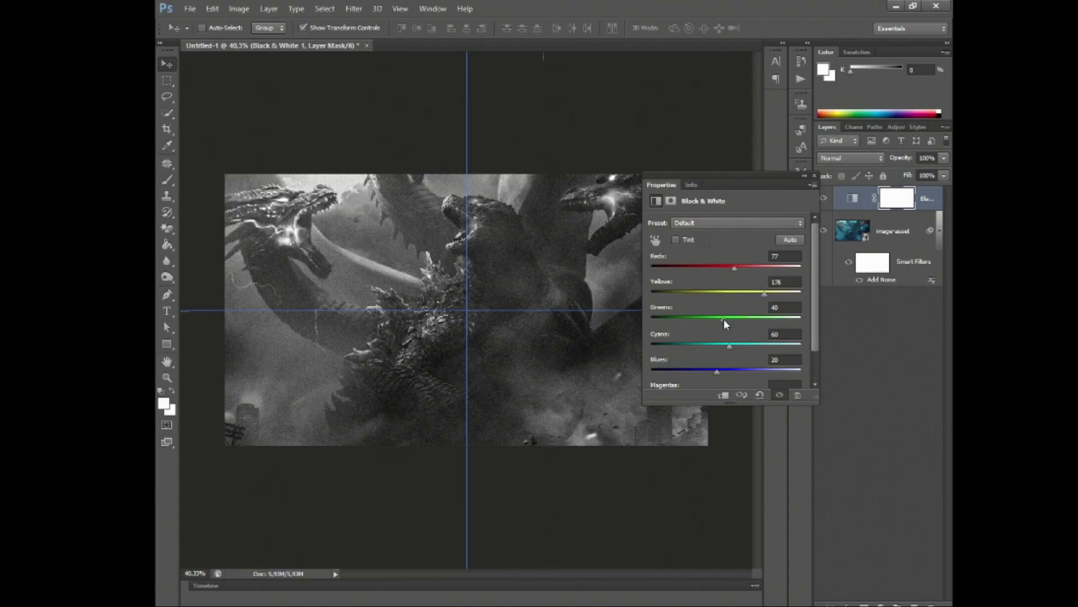
mouse_move(731, 345)
left_mouse_down()
mouse_move(744, 345)
mouse_move(732, 346)
mouse_move(727, 370)
left_mouse_up()
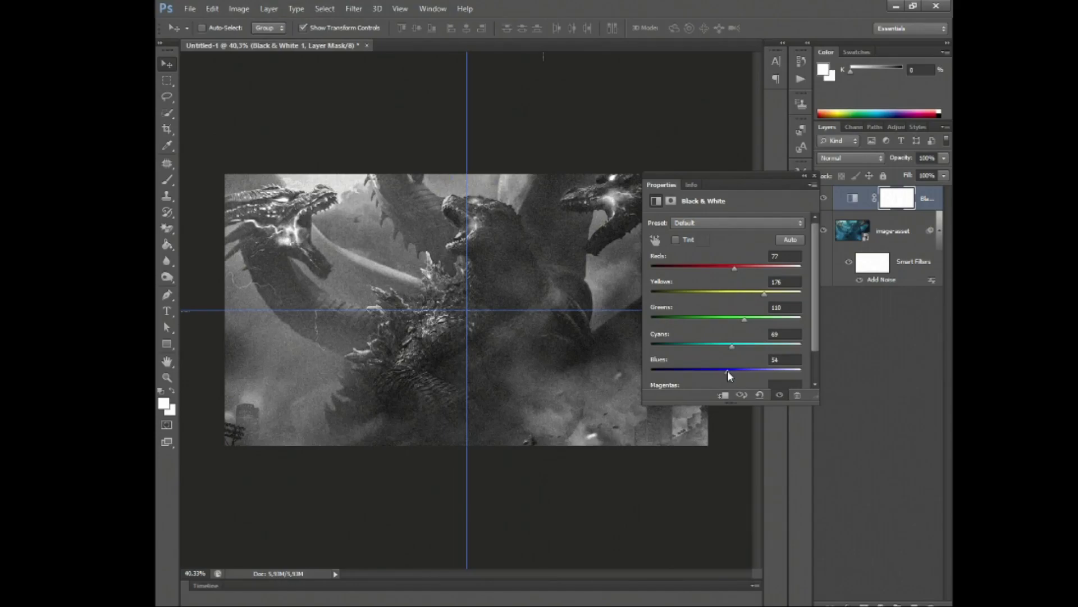
left_click(805, 176)
mouse_move(901, 159)
left_mouse_down()
mouse_move(891, 161)
mouse_move(912, 163)
left_mouse_up()
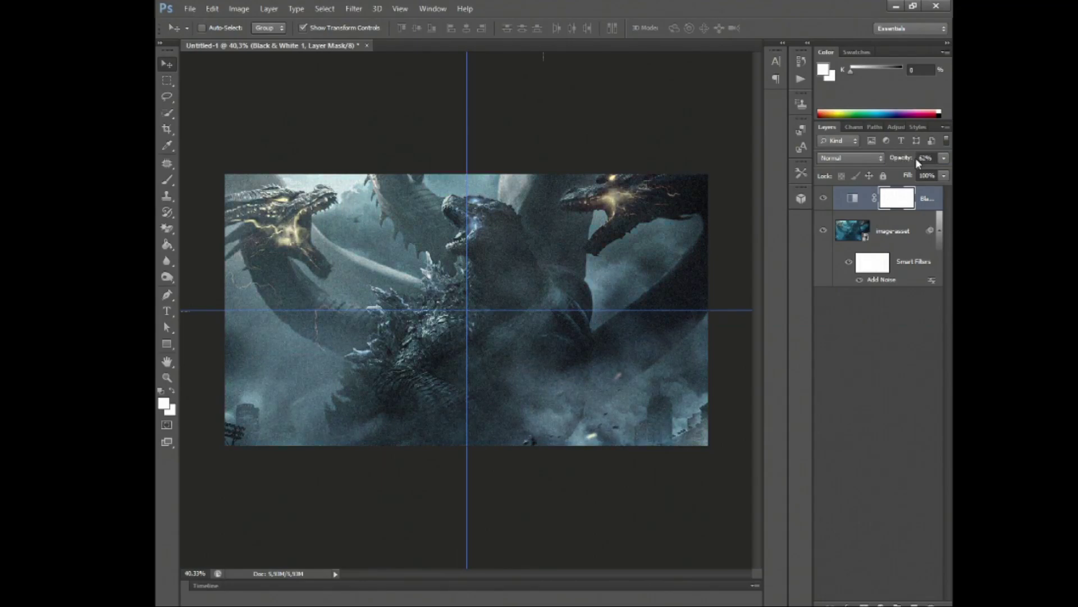
left_click(873, 298)
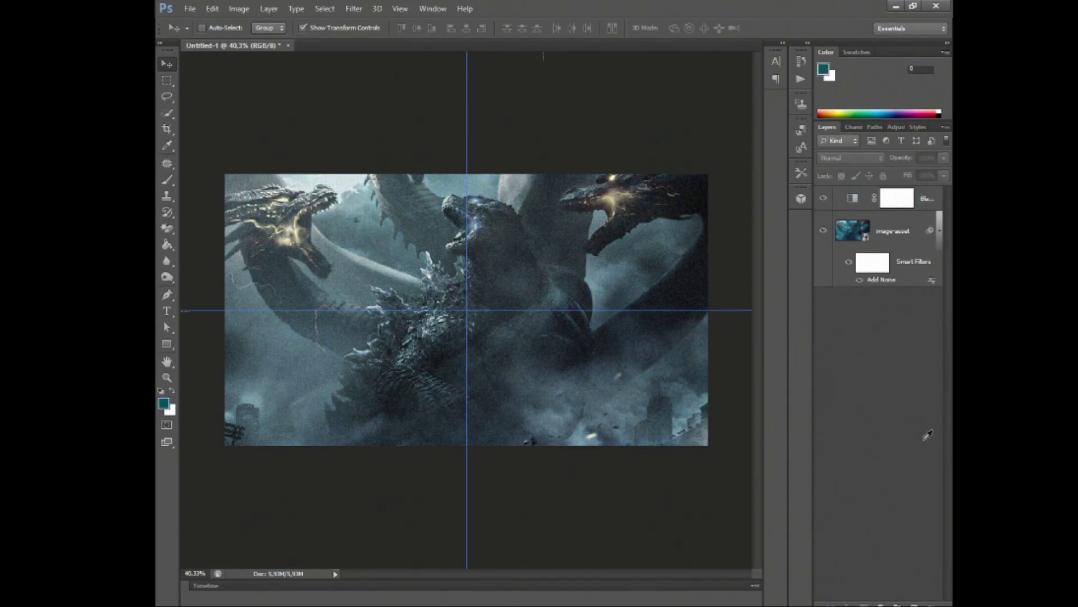
- Type a white GODZILLA title and scale it up across the lower centre
left_click(934, 201)
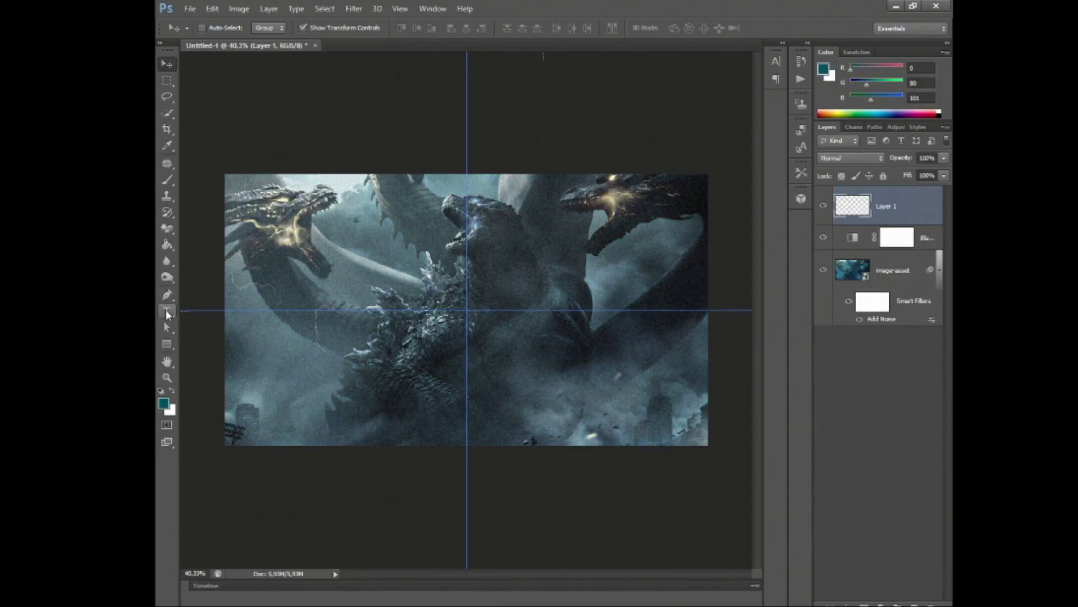
left_click(167, 310)
left_click(382, 380)
left_click(555, 28)
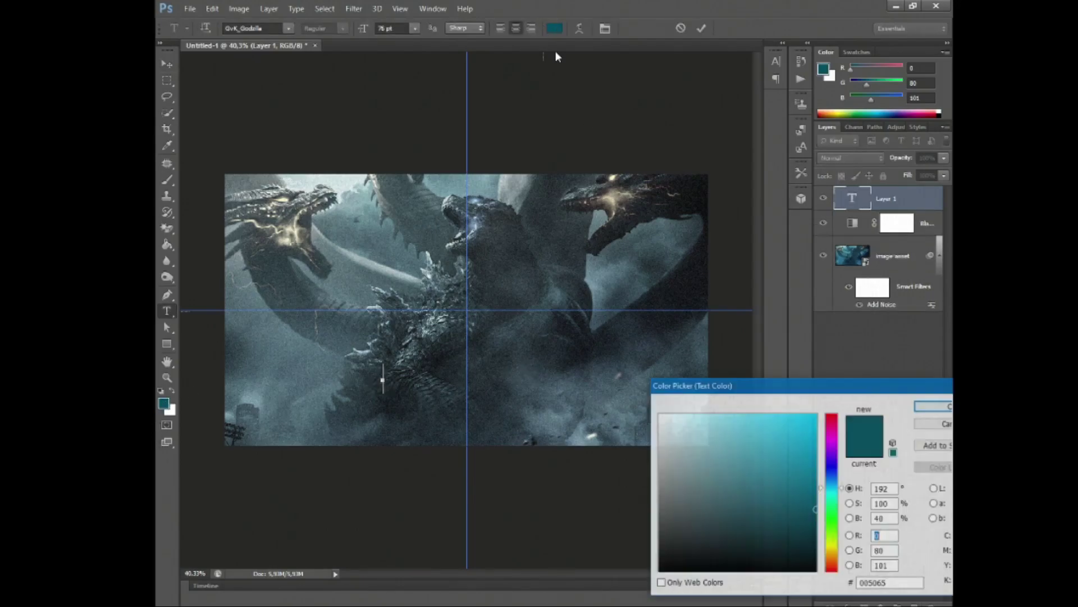
left_click(921, 406)
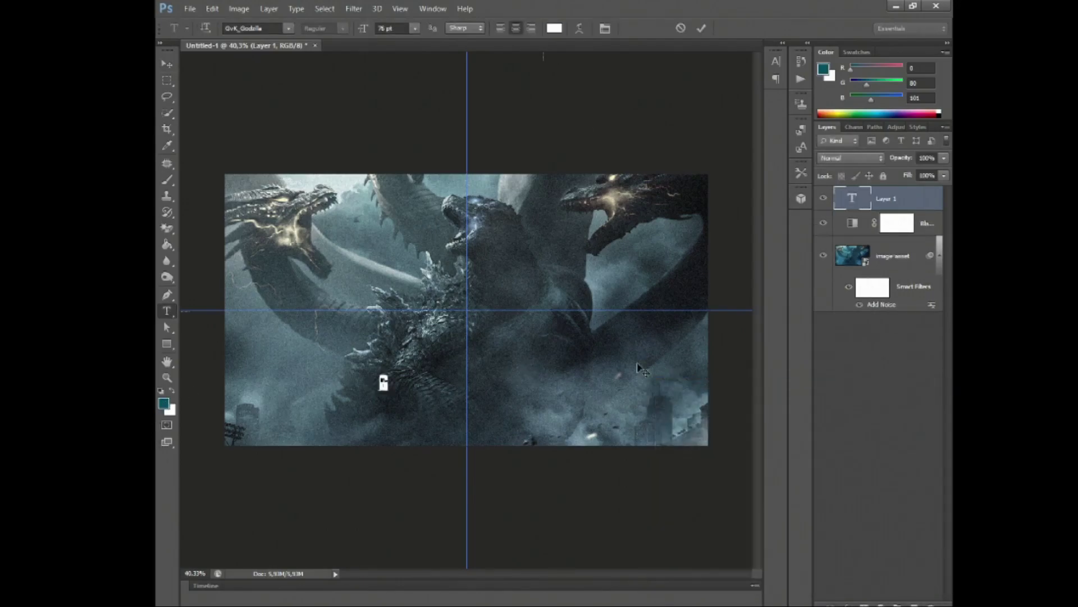
type("GODZILLA")
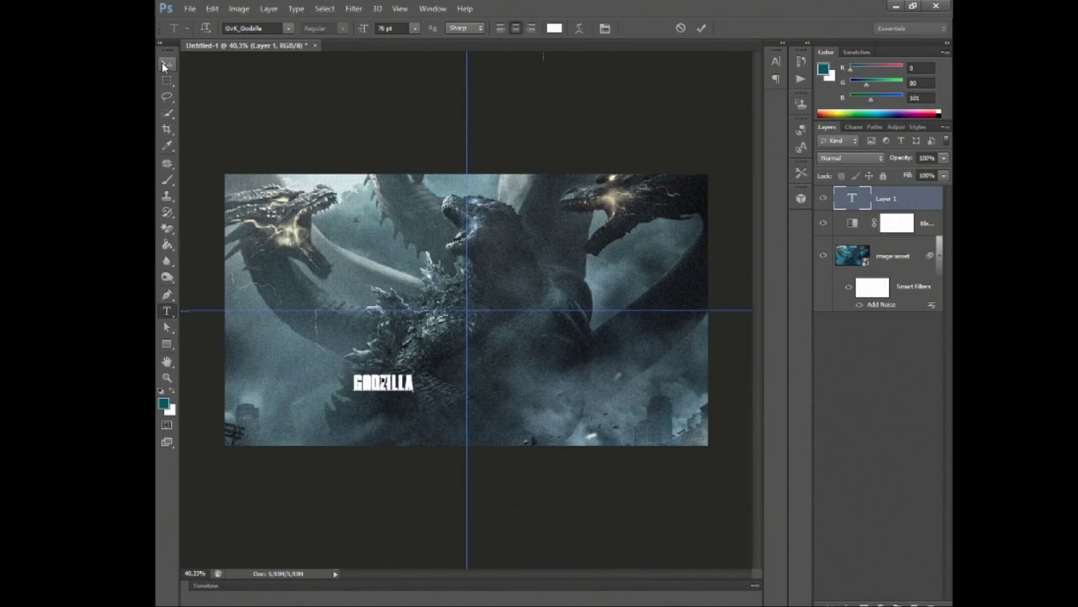
left_click(162, 66)
key("ctrl+t")
mouse_move(414, 391)
left_mouse_down()
mouse_move(499, 417)
mouse_move(507, 405)
left_mouse_up()
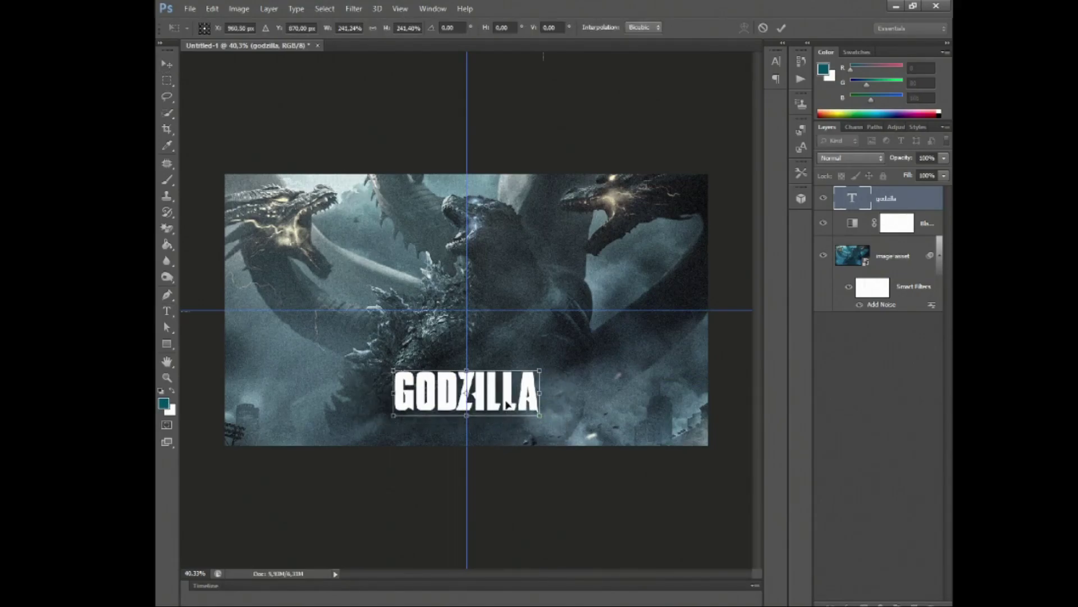
key("Return")
- Give the GODZILLA layer a muted steel-blue Color Overlay
double_click(909, 193)
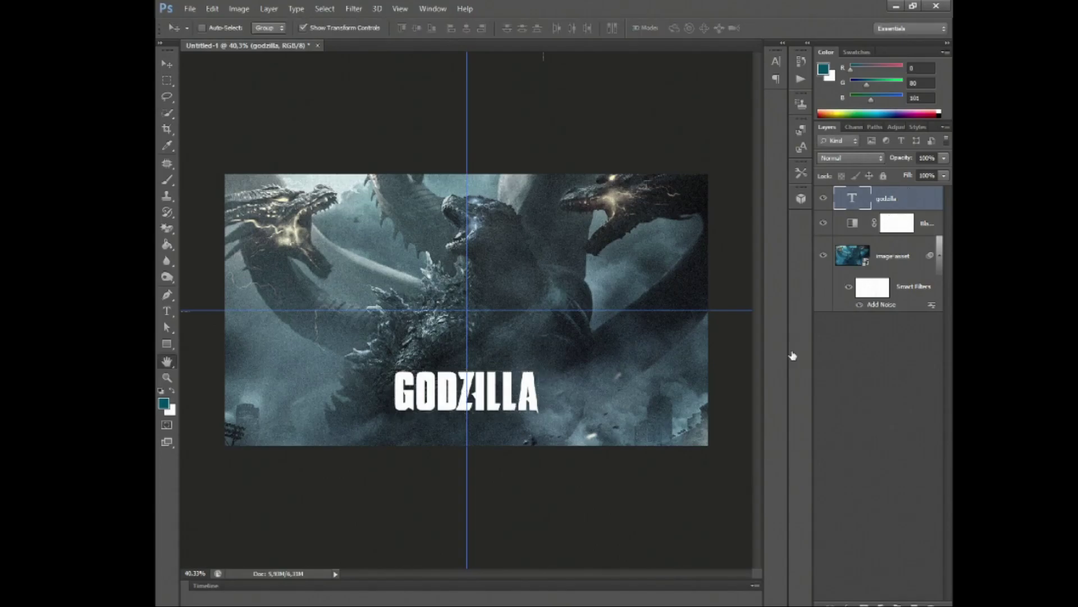
left_click(616, 521)
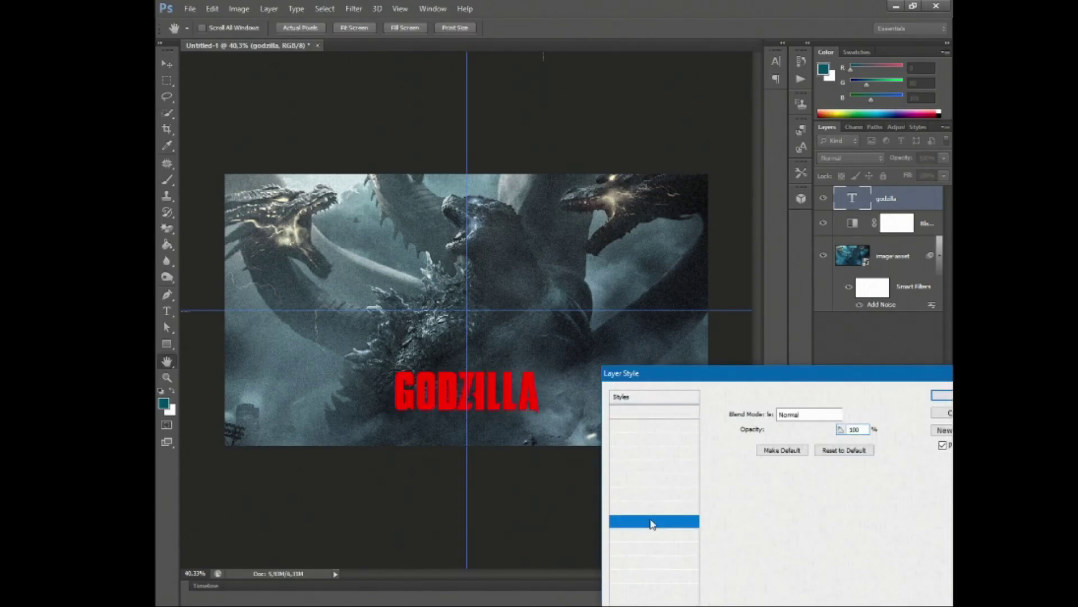
left_click(859, 414)
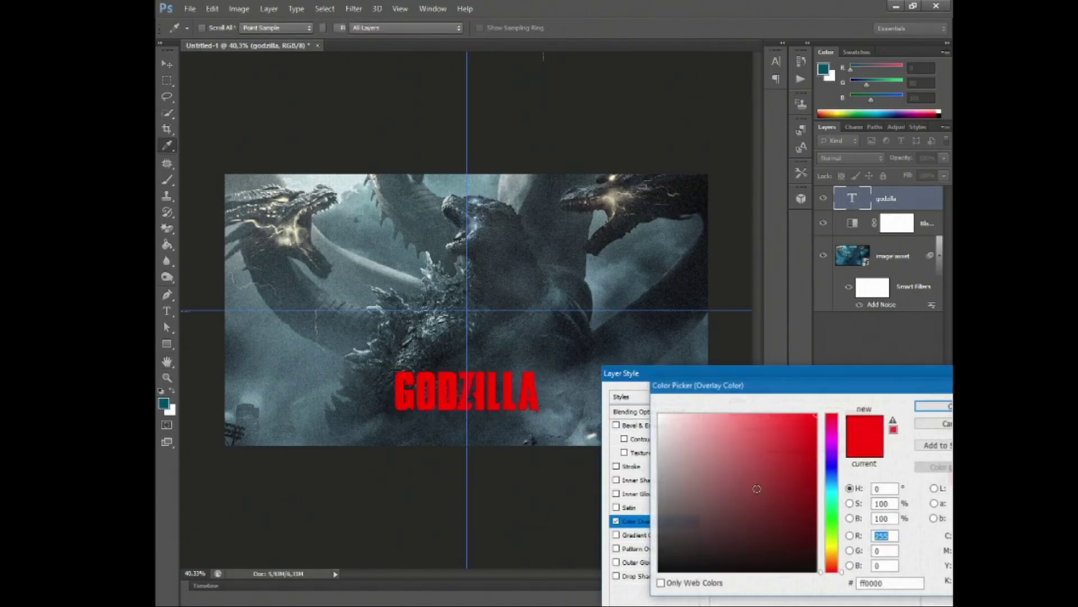
left_click(482, 195)
left_click_drag(834, 500, 840, 479)
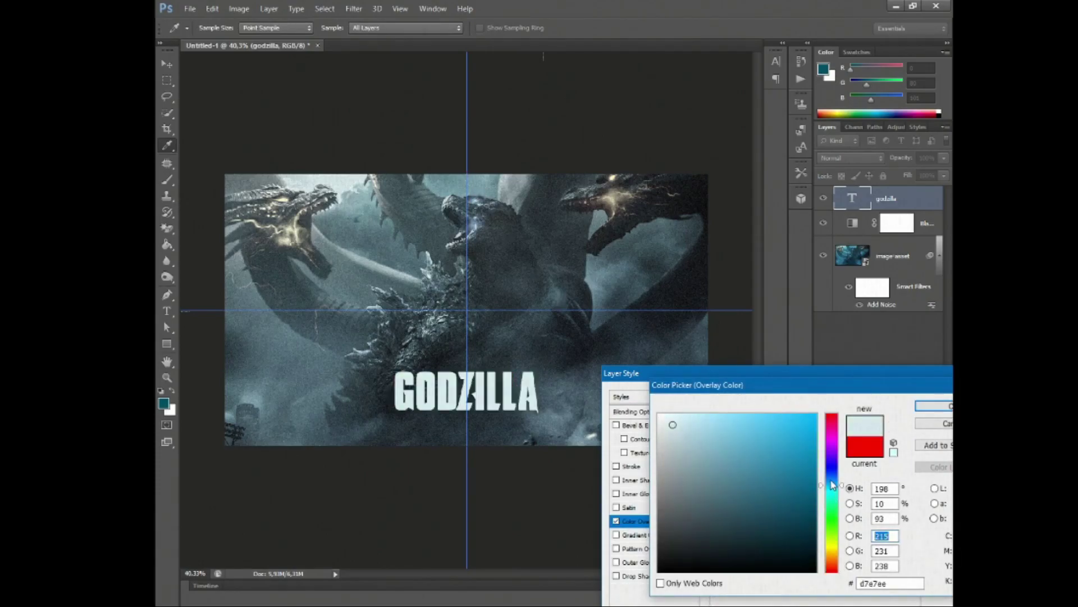
left_click_drag(777, 450, 768, 518)
left_click(730, 507)
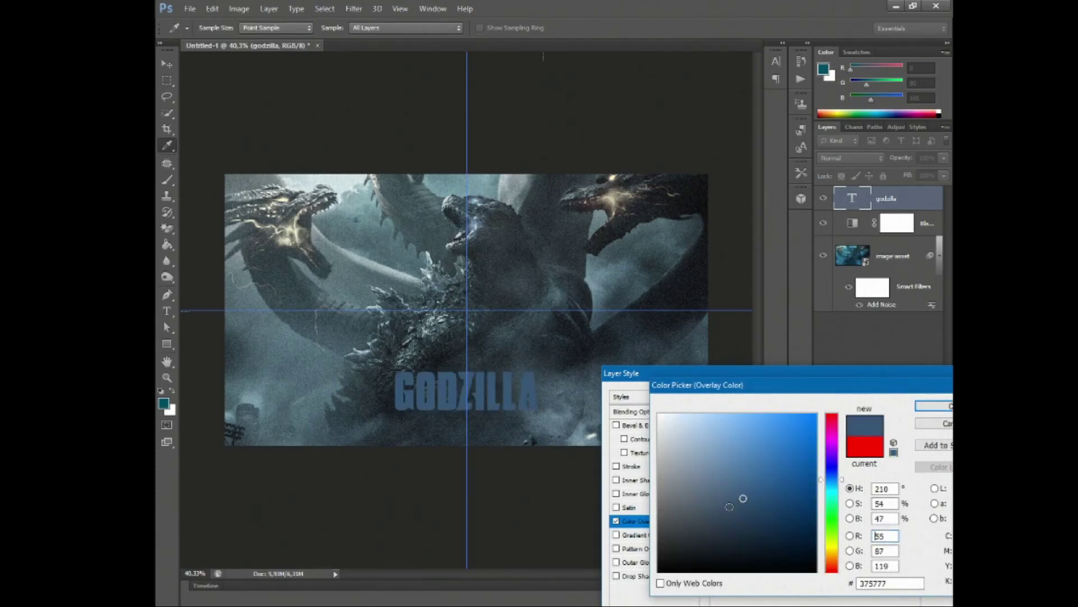
left_click(722, 500)
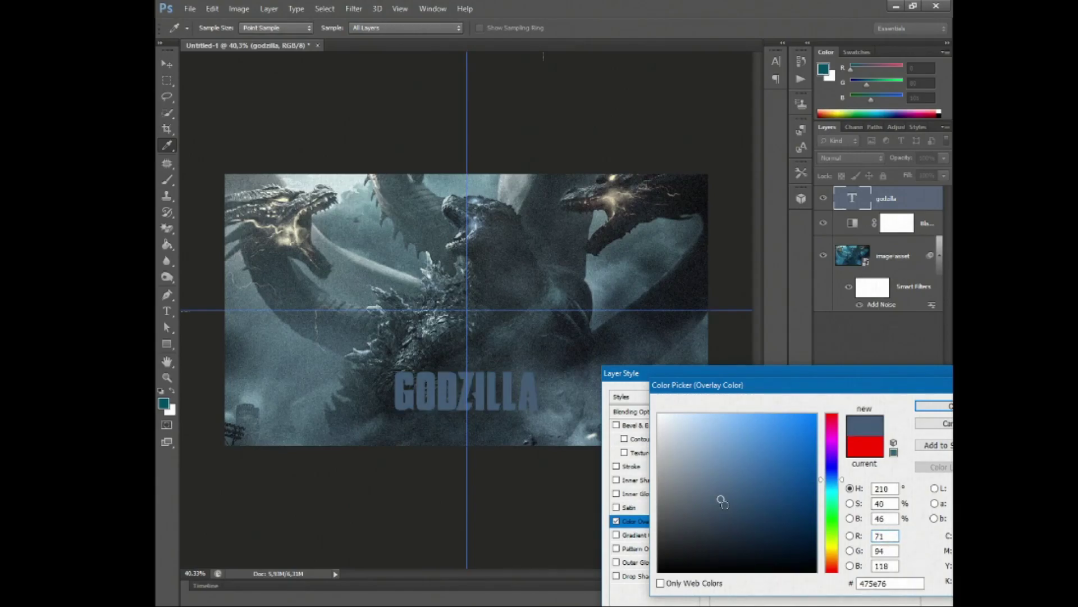
left_click(932, 405)
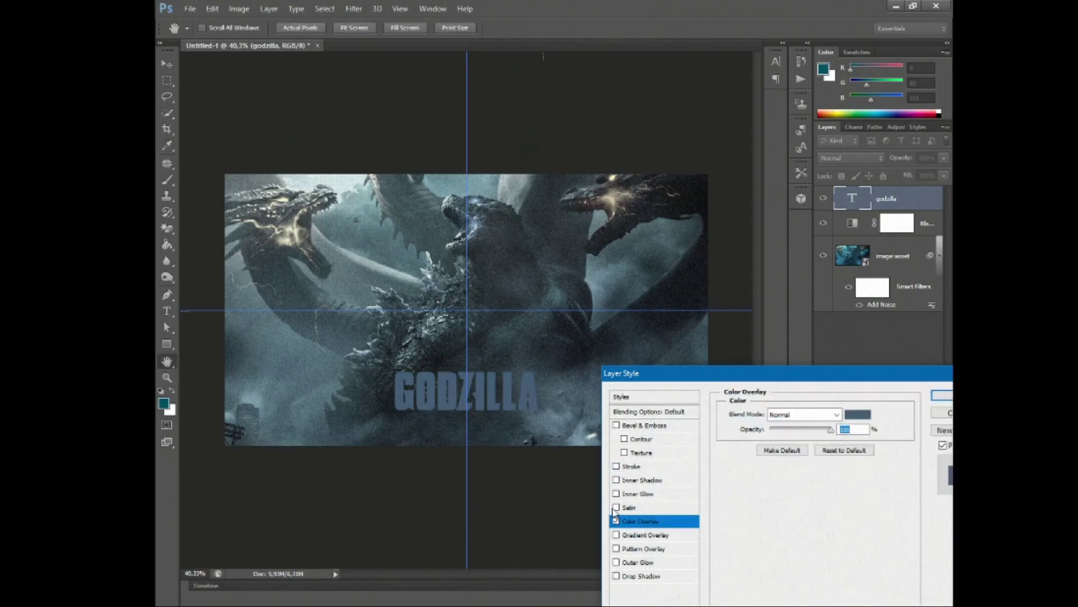
- Enable Bevel & Emboss with texture and contour, flatten its depth, and set Angle -63, Altitude 42
left_click(631, 425)
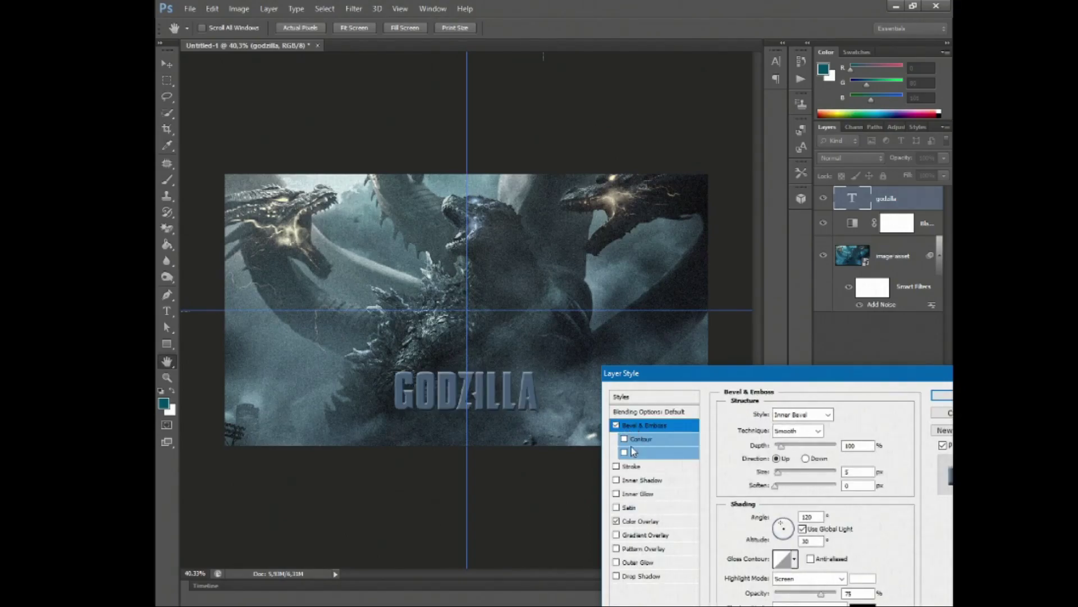
left_click(616, 425)
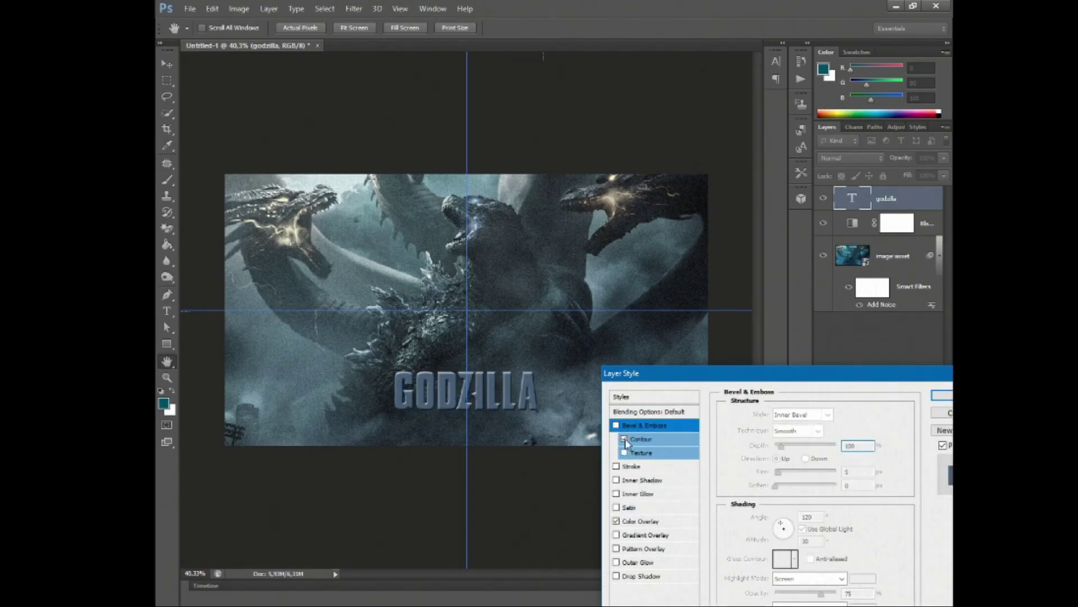
left_click(624, 453)
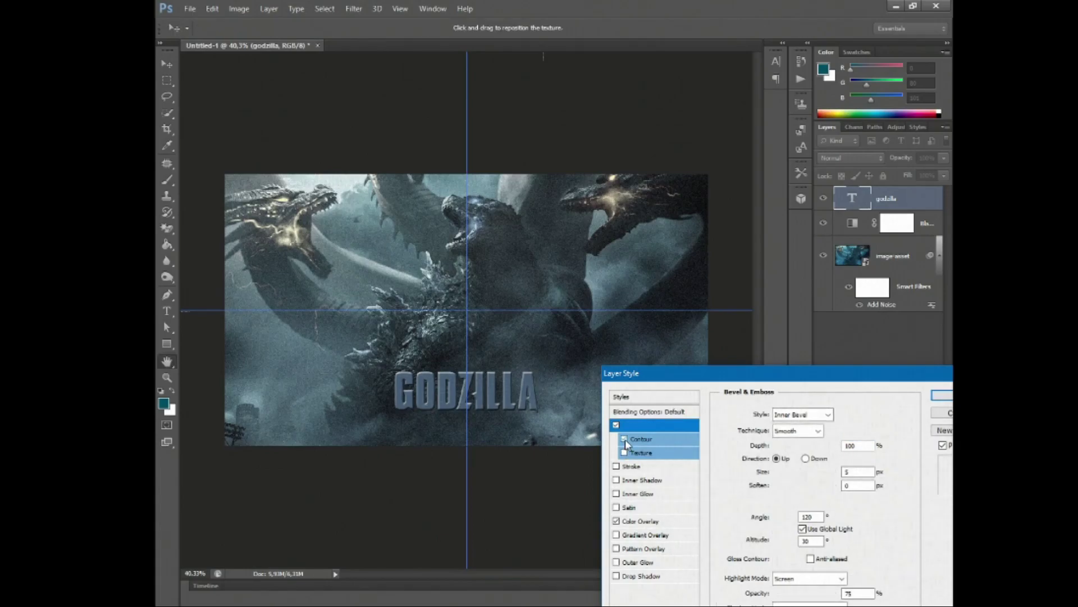
left_click(646, 441)
mouse_move(786, 451)
left_mouse_down()
mouse_move(735, 453)
mouse_move(781, 449)
mouse_move(771, 476)
left_mouse_up()
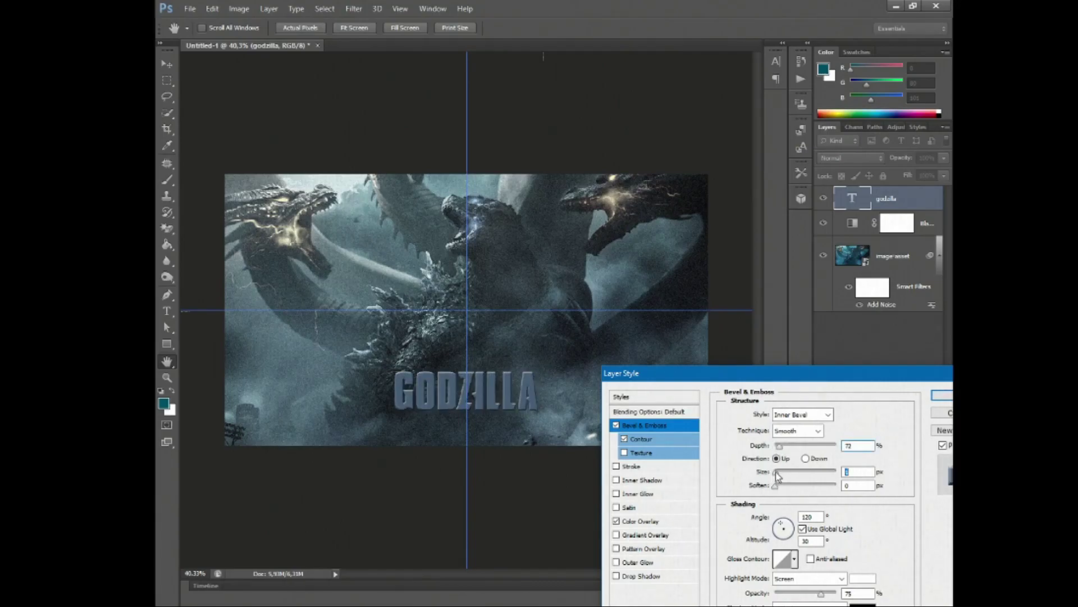
left_click_drag(807, 383, 808, 300)
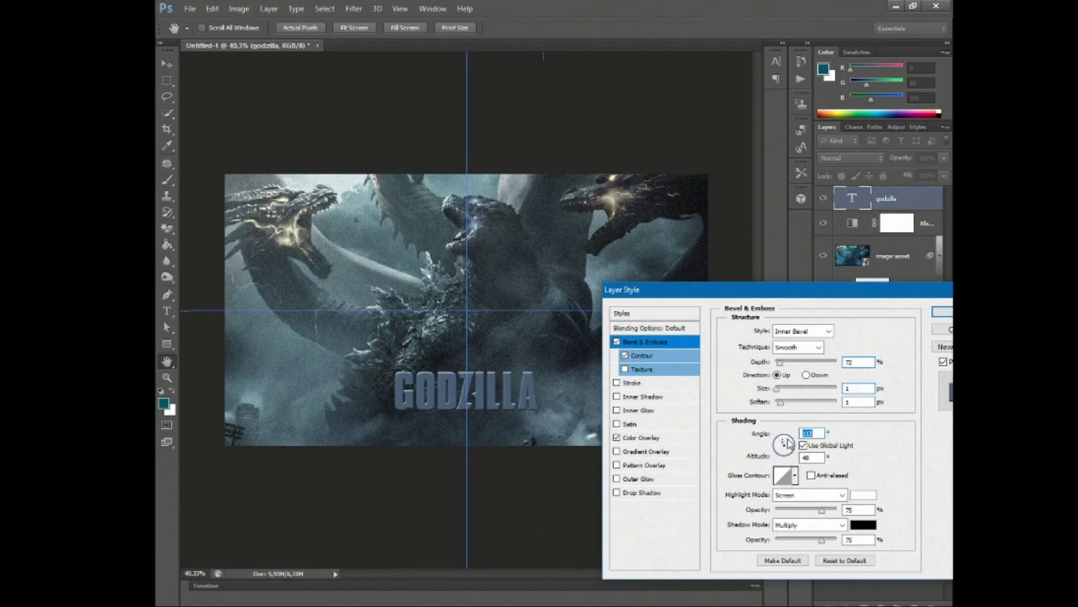
left_click_drag(789, 443, 785, 458)
left_click(784, 446)
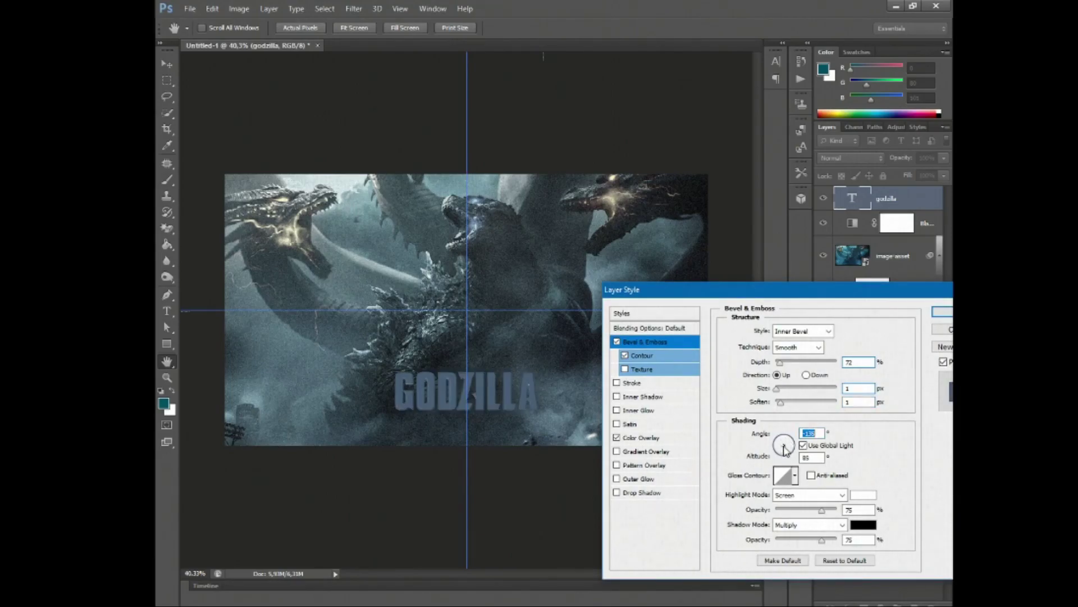
left_click_drag(785, 450, 788, 449)
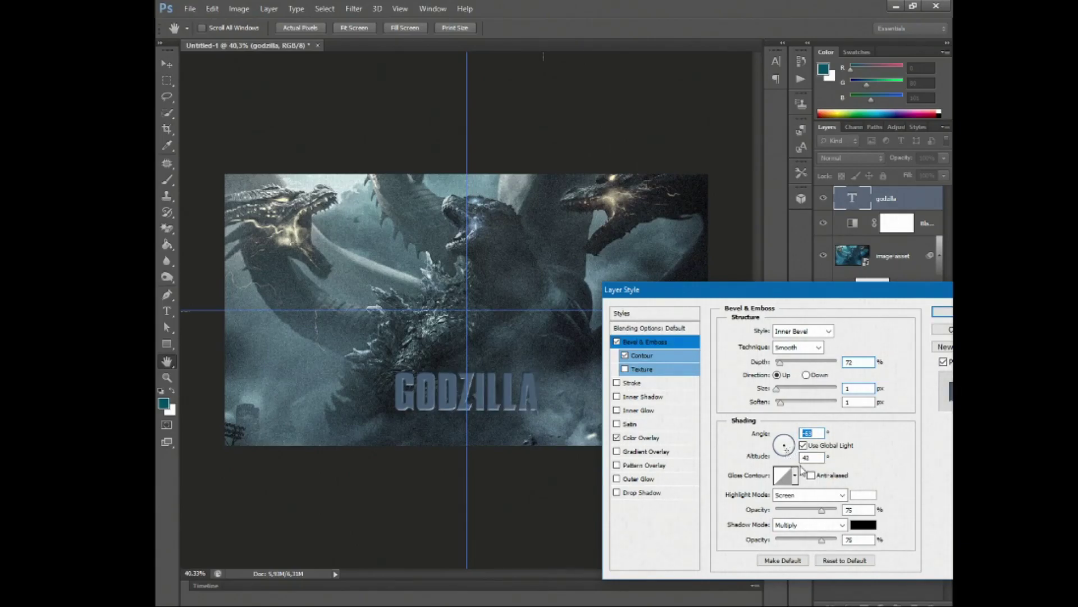
- Change the bevel's Gloss Contour to a different preset shape
left_click(796, 477)
left_click(746, 504)
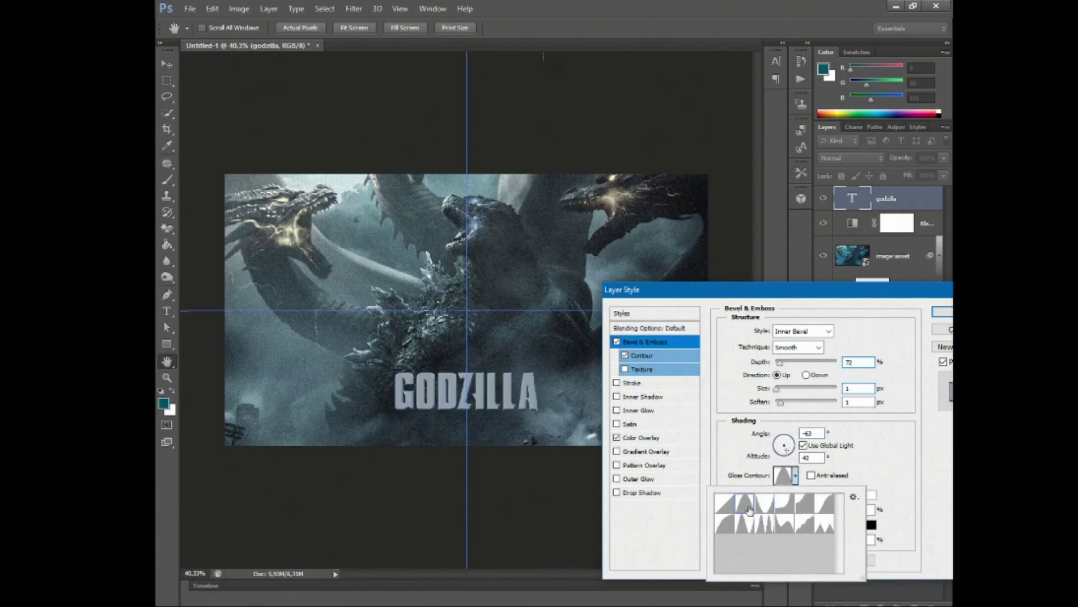
left_click(802, 509)
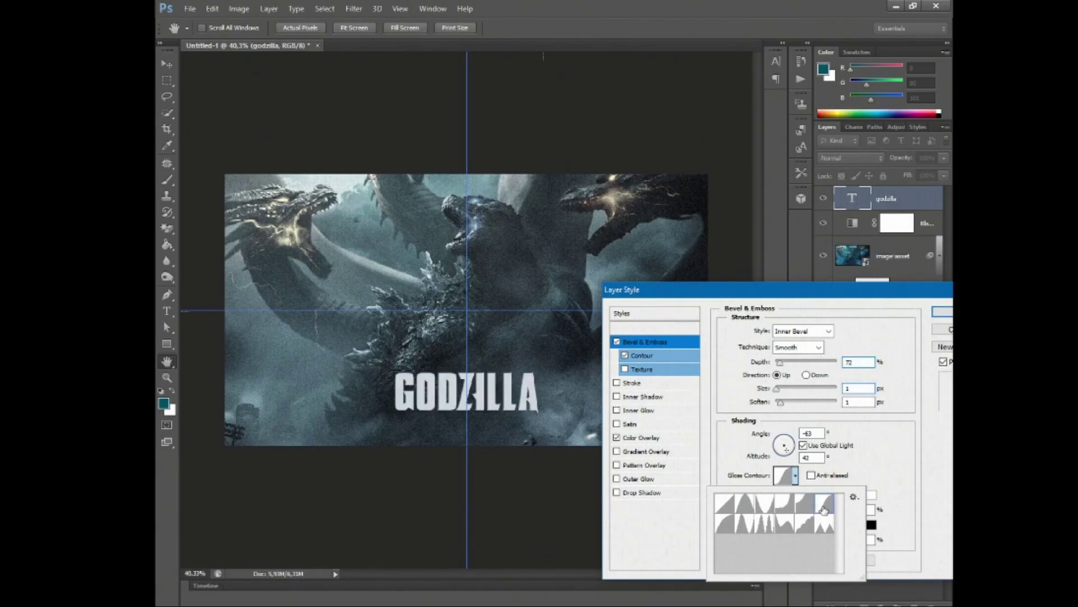
left_click(735, 525)
left_click(804, 489)
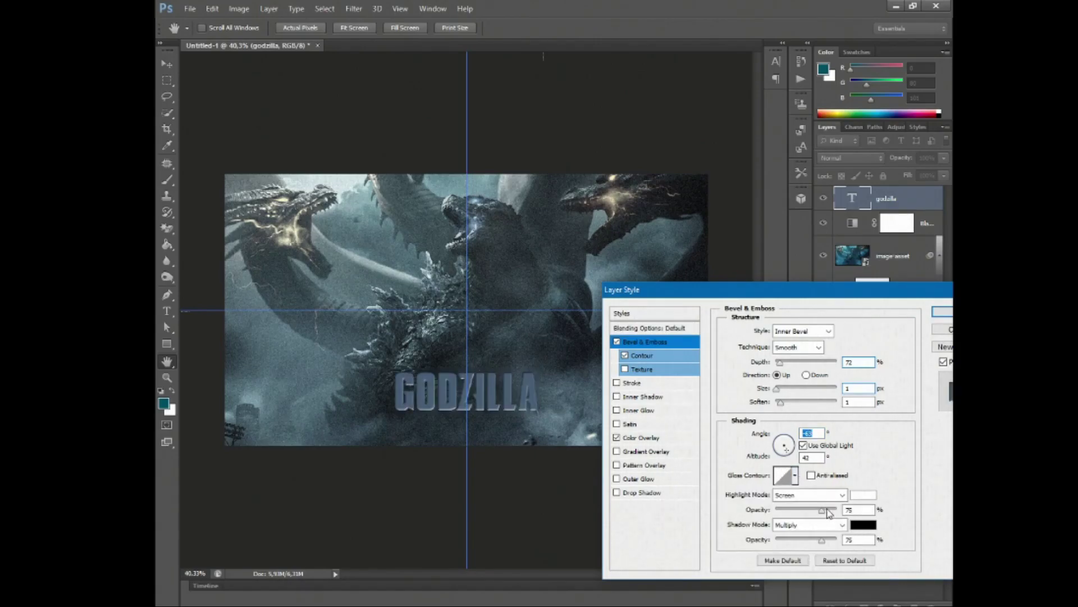
- Try red shadow and blue or purple highlight colours, then set the highlight back to white
left_click(861, 525)
left_click(789, 447)
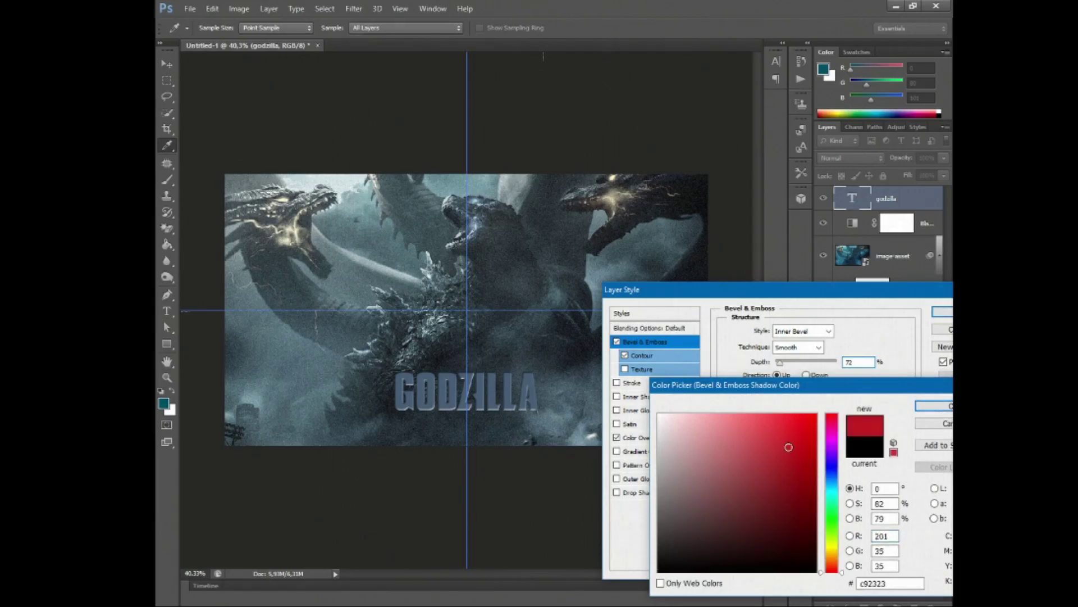
left_click(925, 424)
left_click(871, 497)
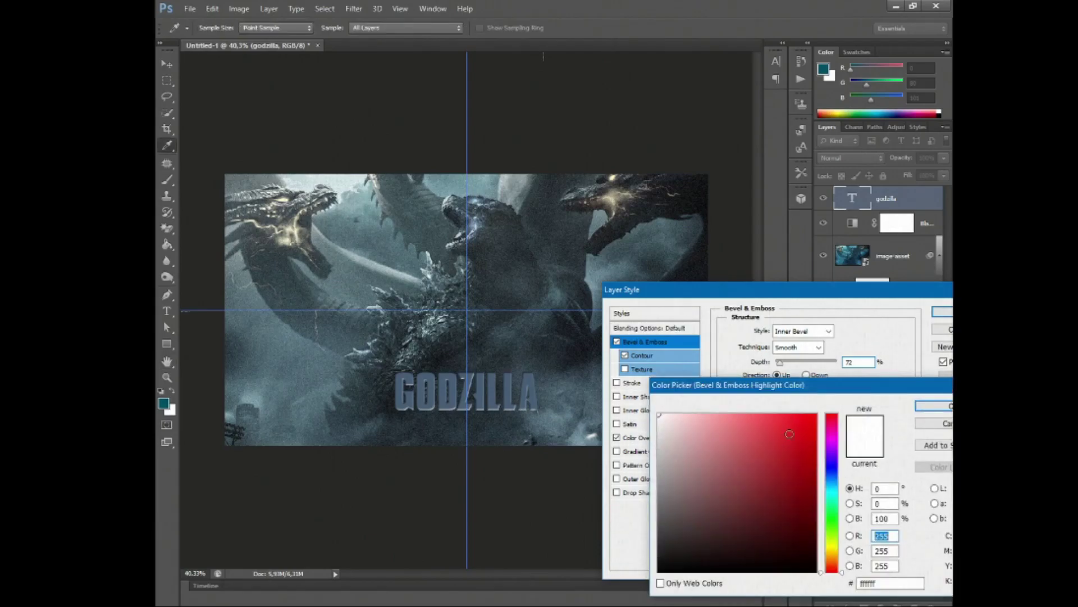
left_click(830, 470)
left_click(782, 414)
left_click(832, 453)
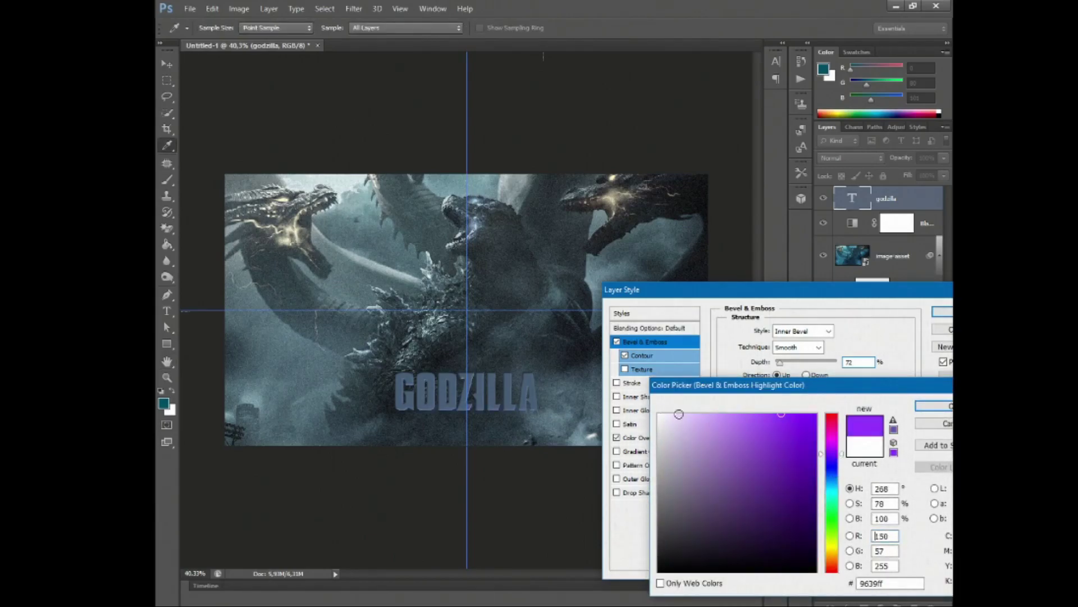
left_click(536, 376)
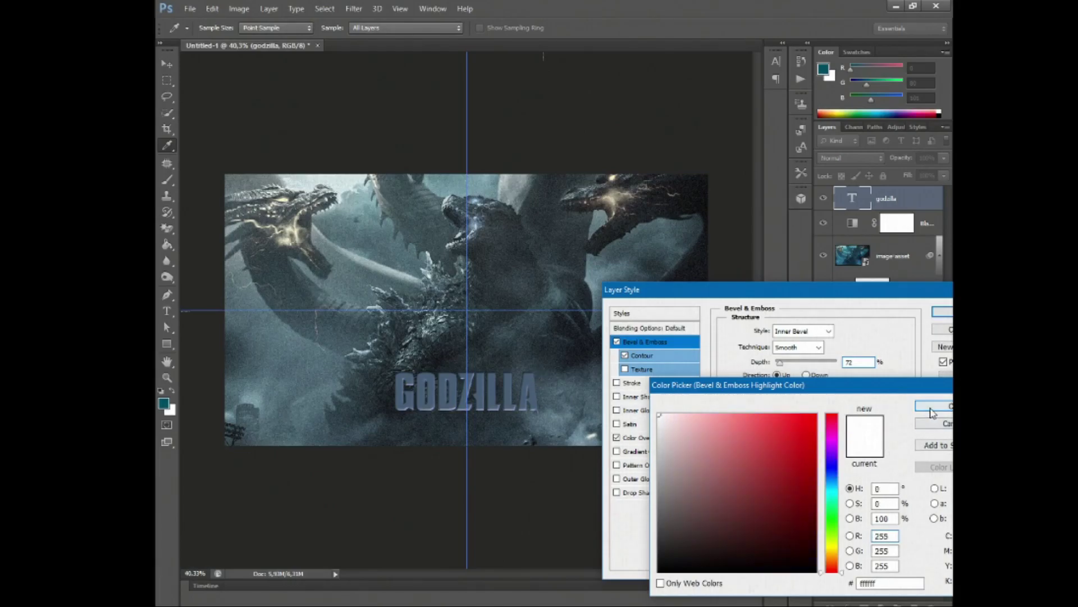
left_click(775, 432)
left_click(865, 450)
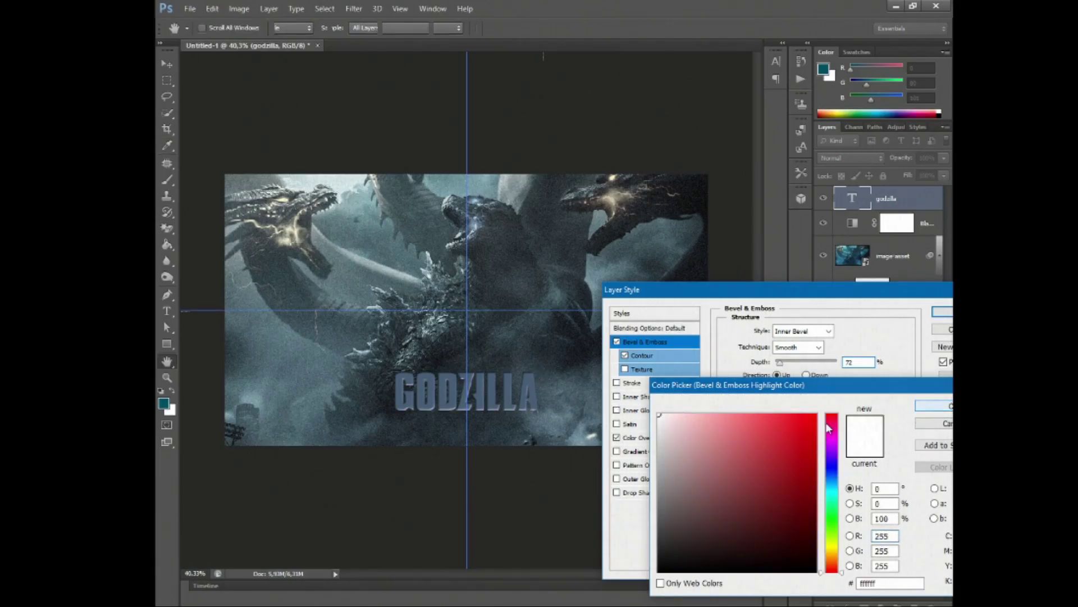
left_click(934, 406)
- Set the bevel style to Pillow Emboss after trying Emboss and Stroke Emboss
left_click(803, 331)
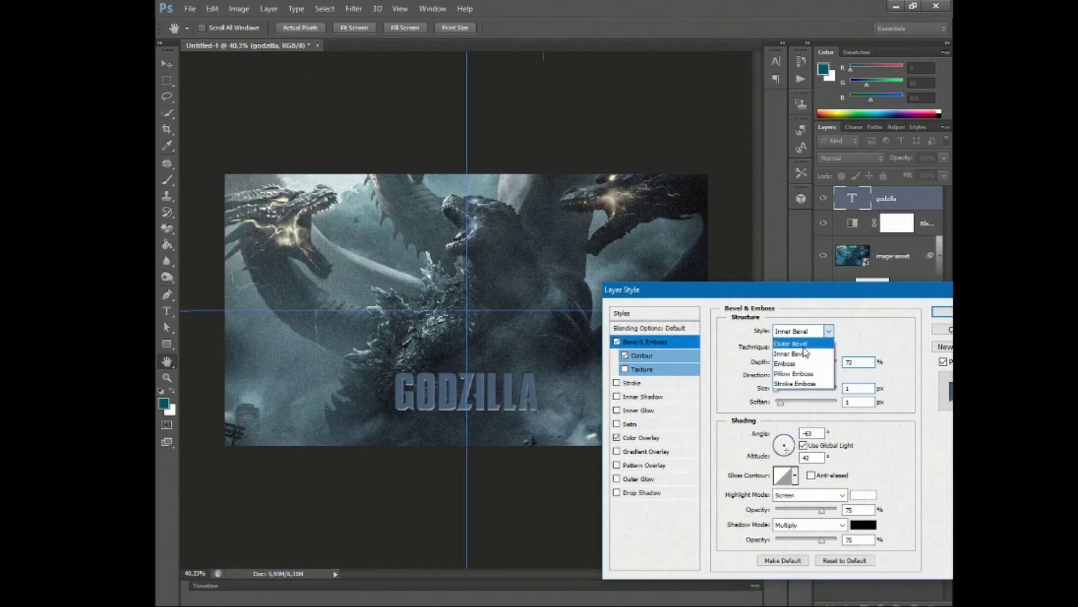
left_click(792, 363)
left_click(804, 331)
left_click(794, 383)
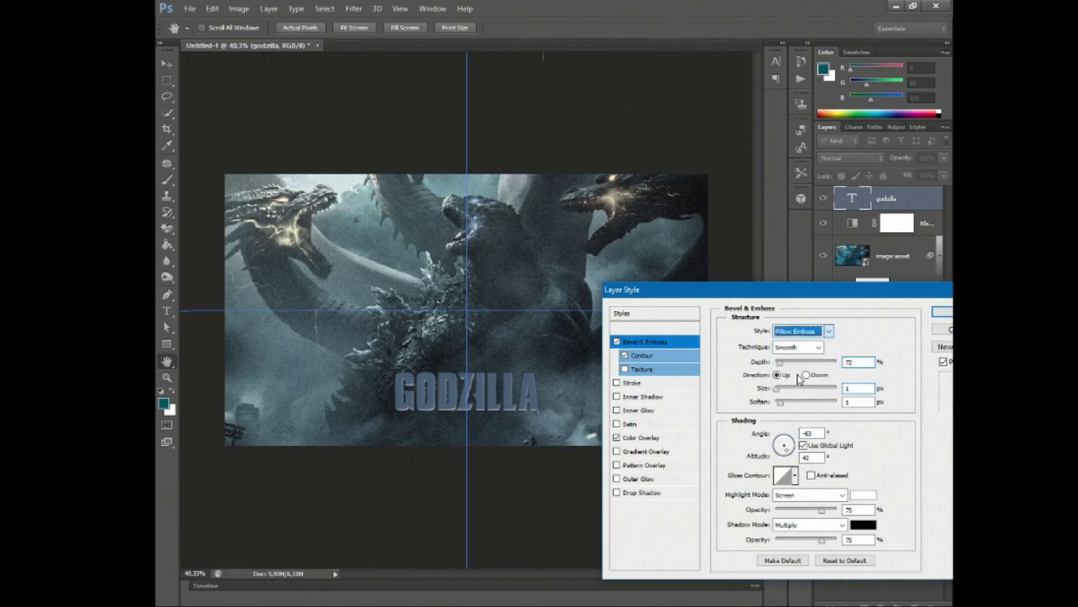
left_click(804, 331)
left_click(803, 334)
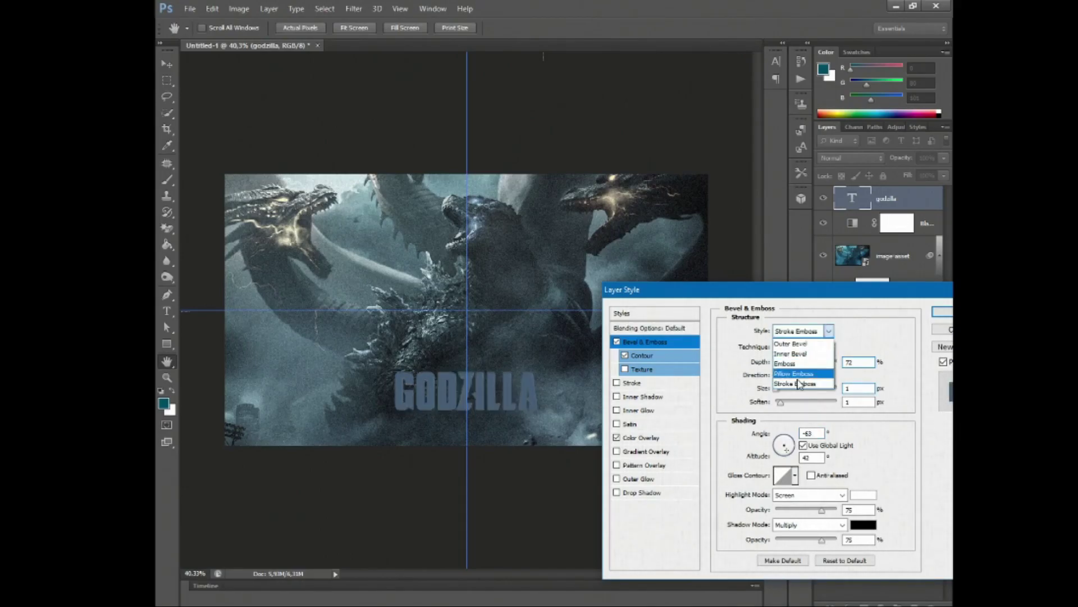
left_click(800, 375)
- Fade the bevel highlight to light grey and set Shadow Opacity to 0
left_click_drag(823, 514, 778, 512)
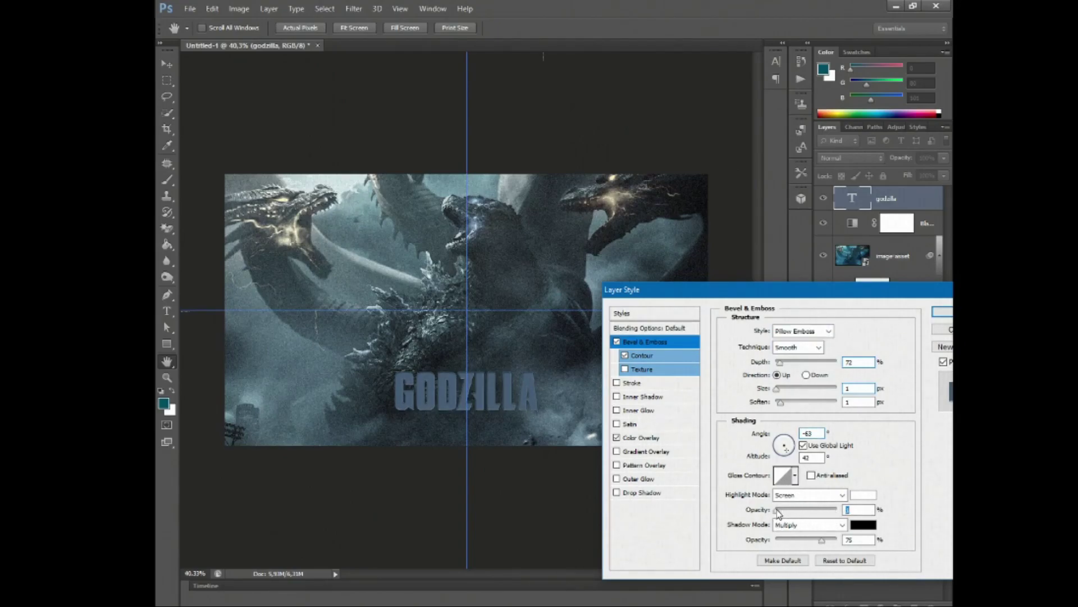
mouse_move(822, 540)
left_mouse_down()
mouse_move(776, 540)
mouse_move(836, 513)
left_mouse_up()
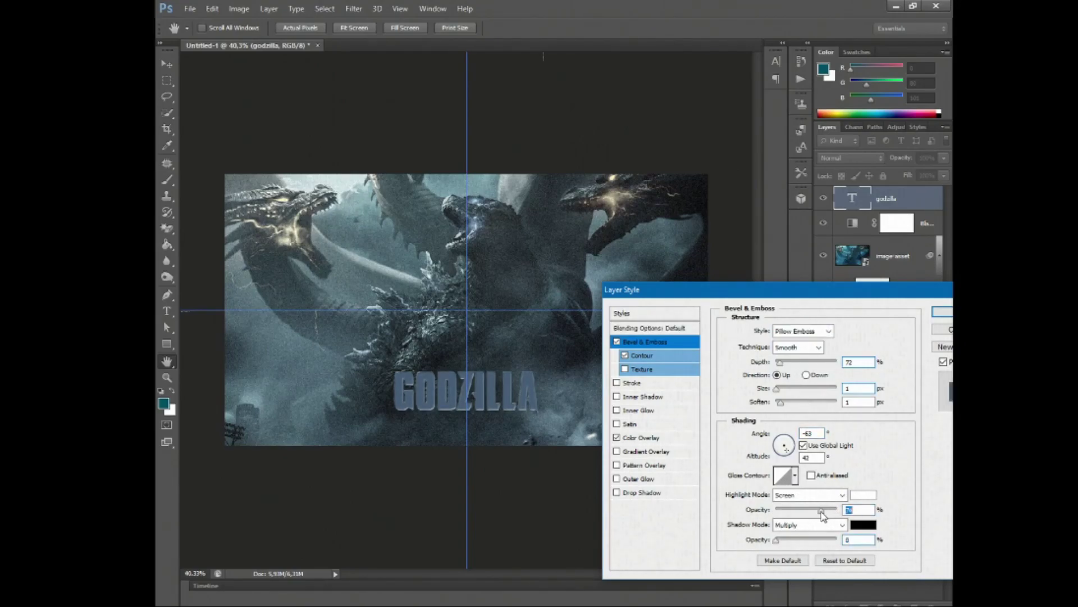
left_click(863, 495)
left_click(796, 449)
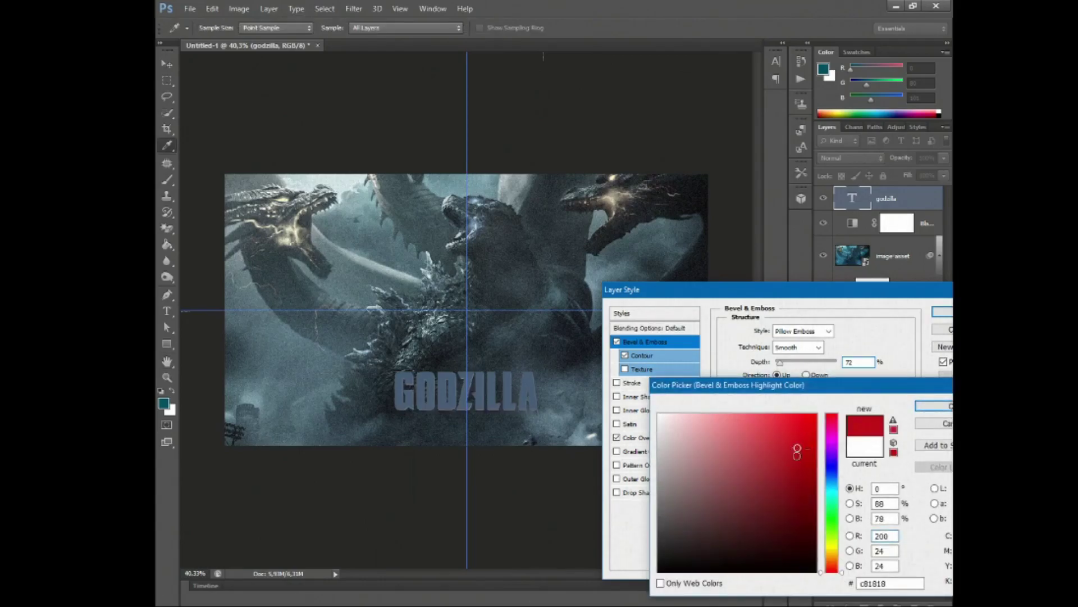
left_click_drag(805, 516, 662, 446)
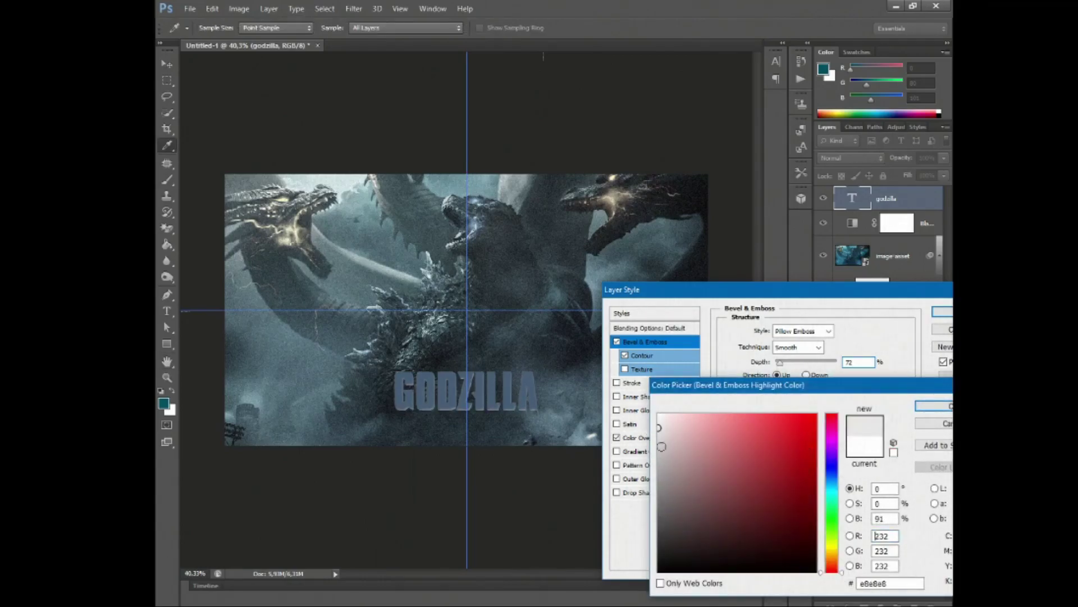
left_click(933, 406)
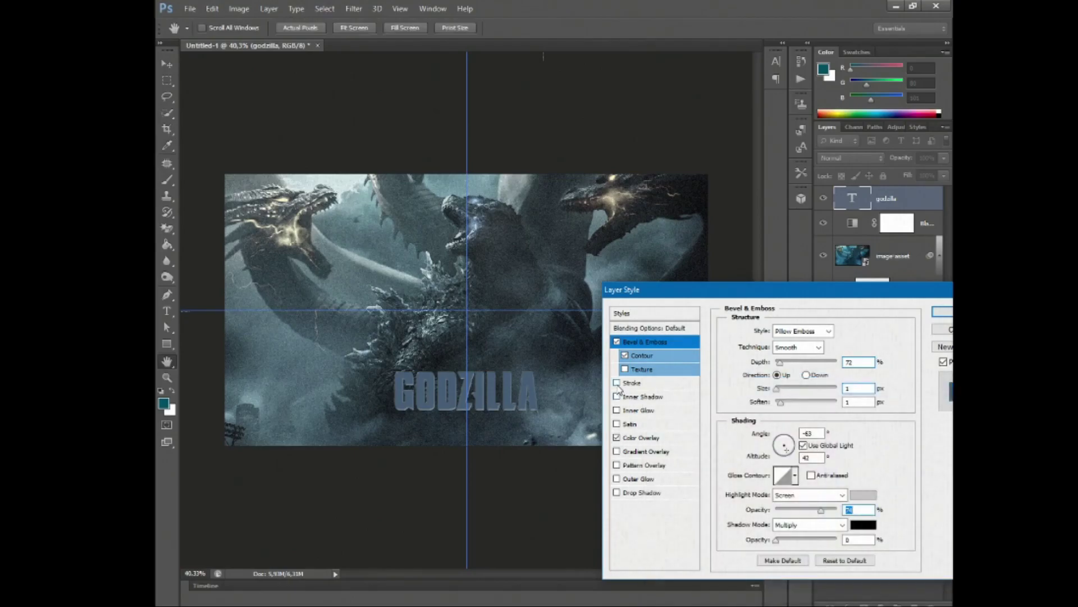
left_click(617, 423)
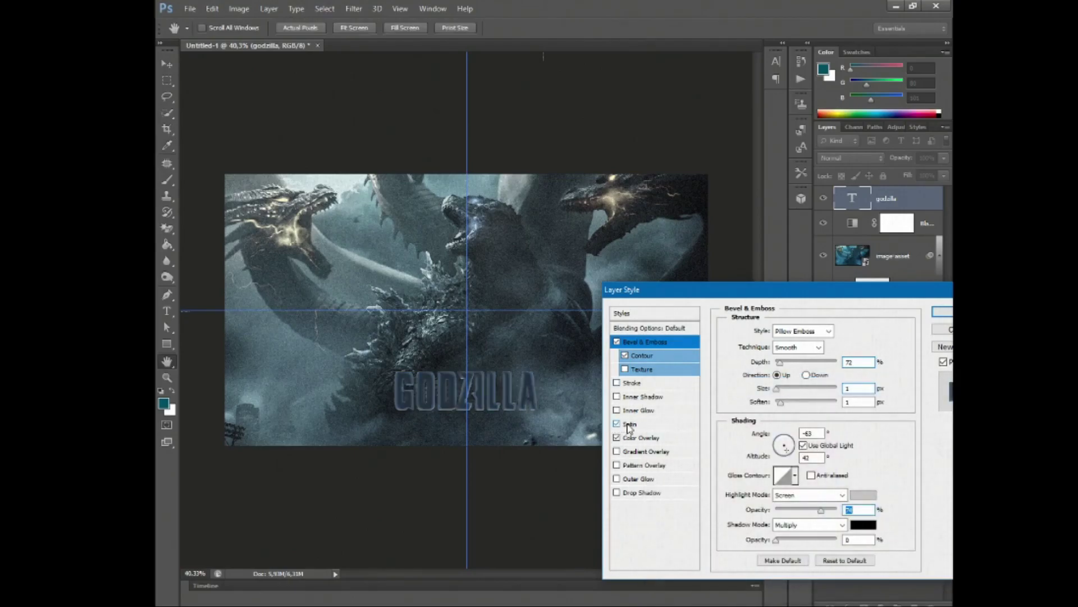
- Give the title's satin a light grey colour, a new contour preset and 6 px size
left_click(630, 424)
left_click(859, 331)
left_click(682, 438)
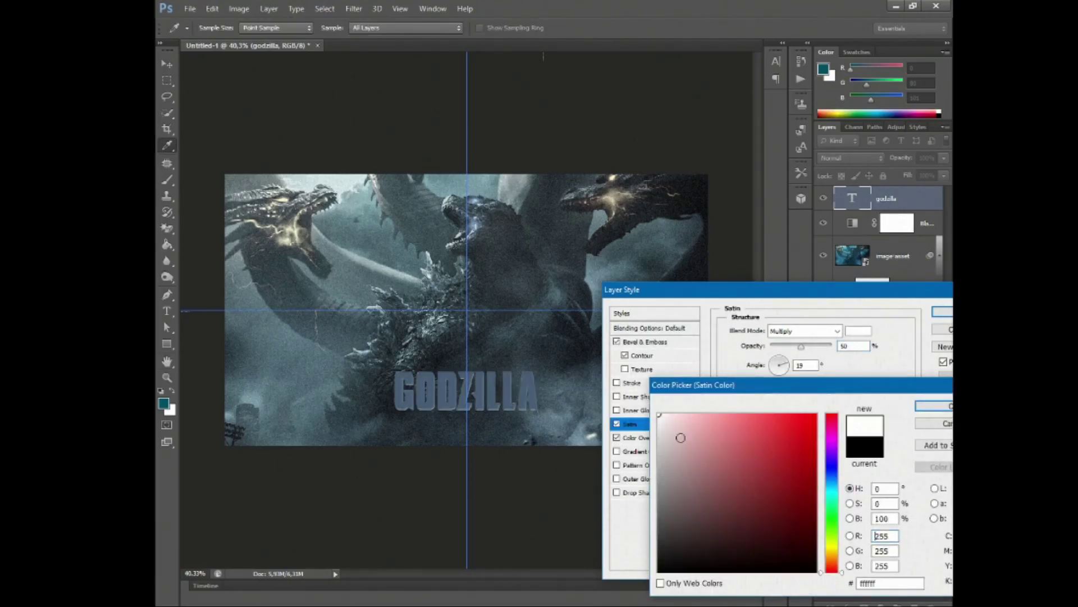
key("Return")
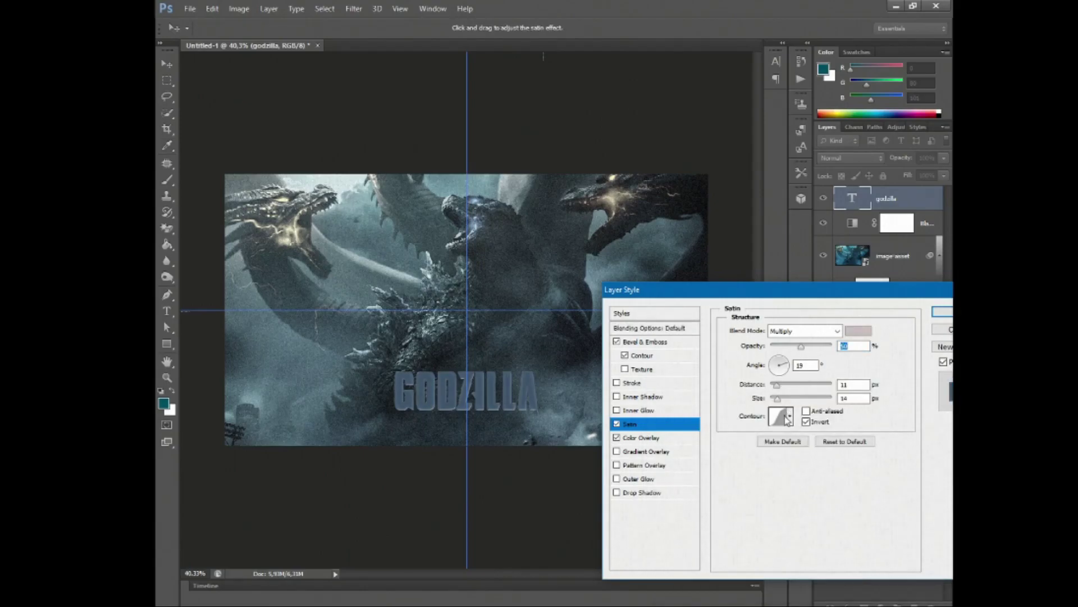
left_click(789, 417)
left_click(780, 464)
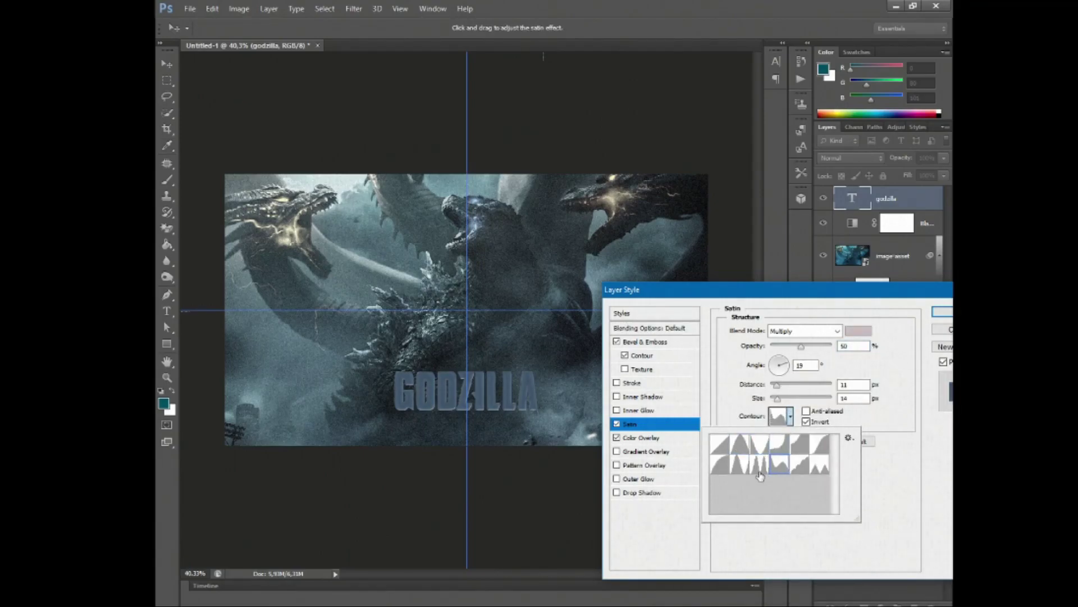
left_click(816, 469)
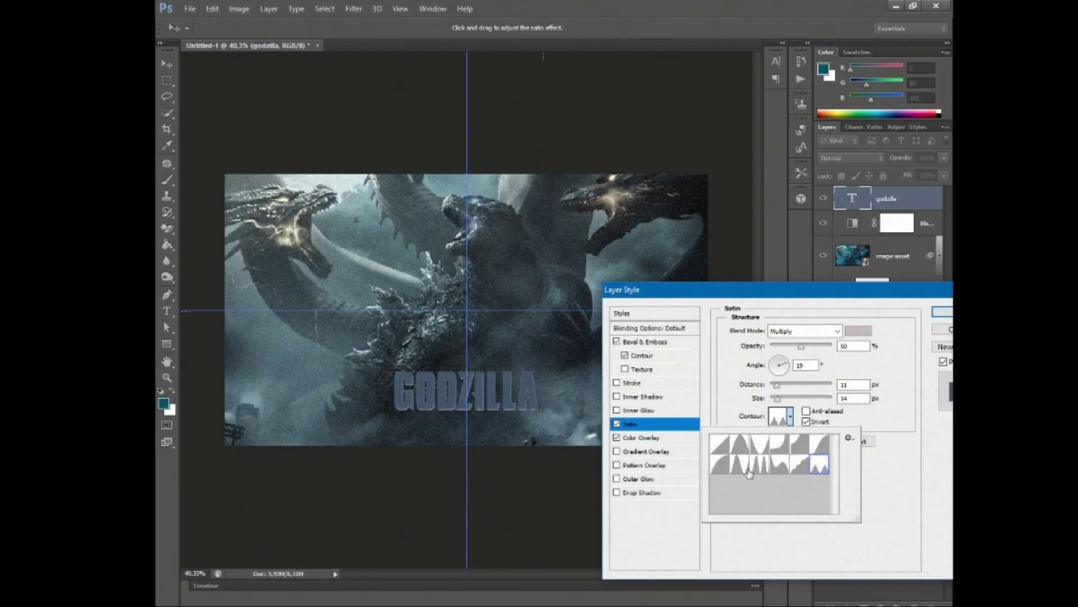
left_click(717, 472)
left_click(791, 419)
left_click_drag(776, 399, 779, 401)
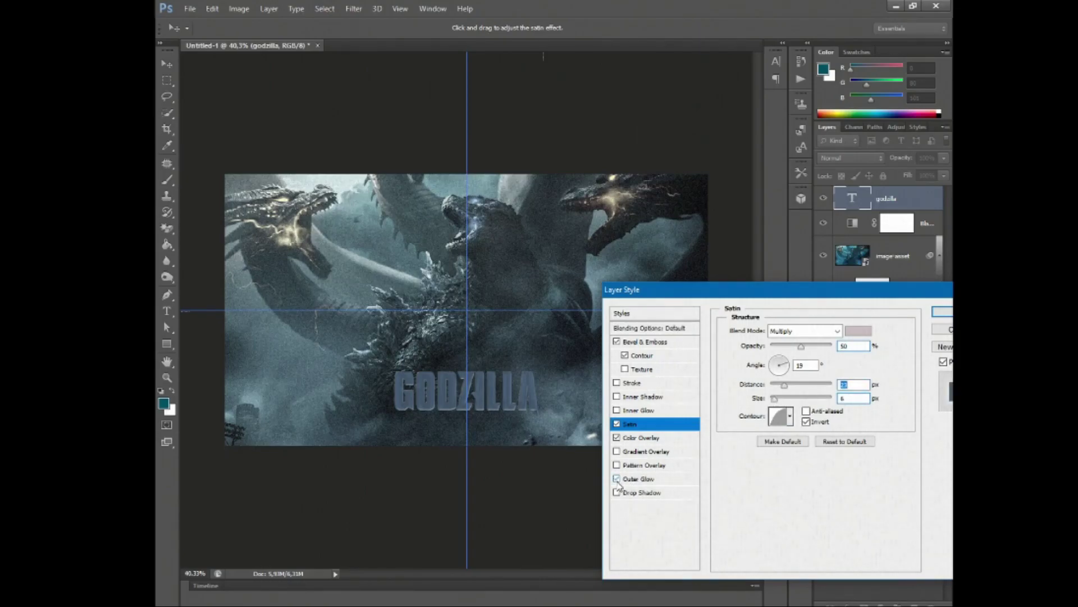
- Add an outer glow to the title in a bright blue colour
left_click(634, 480)
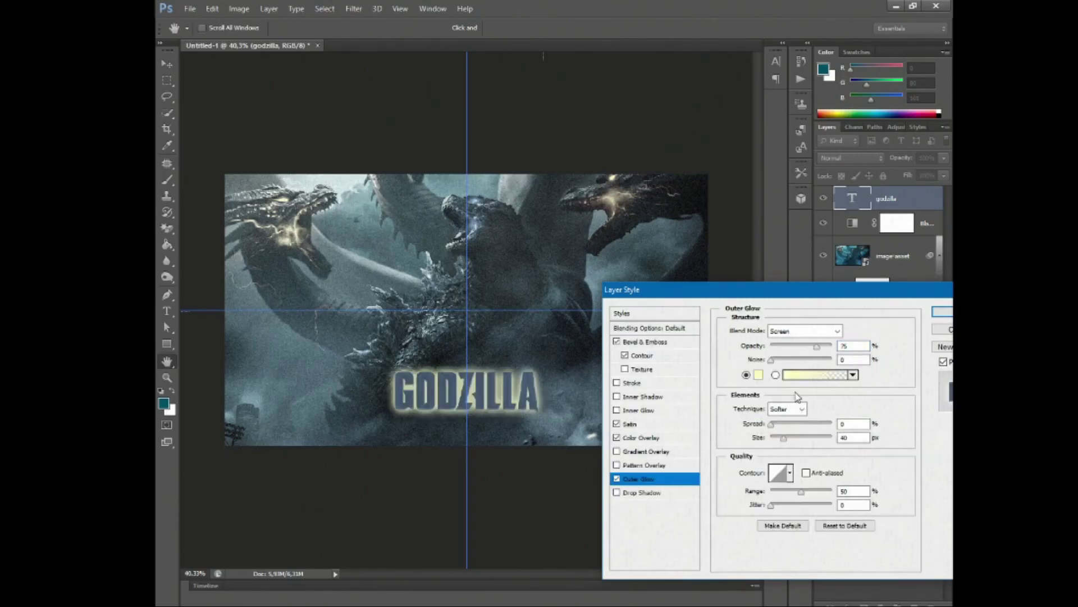
left_click(758, 375)
left_click_drag(498, 384, 501, 392)
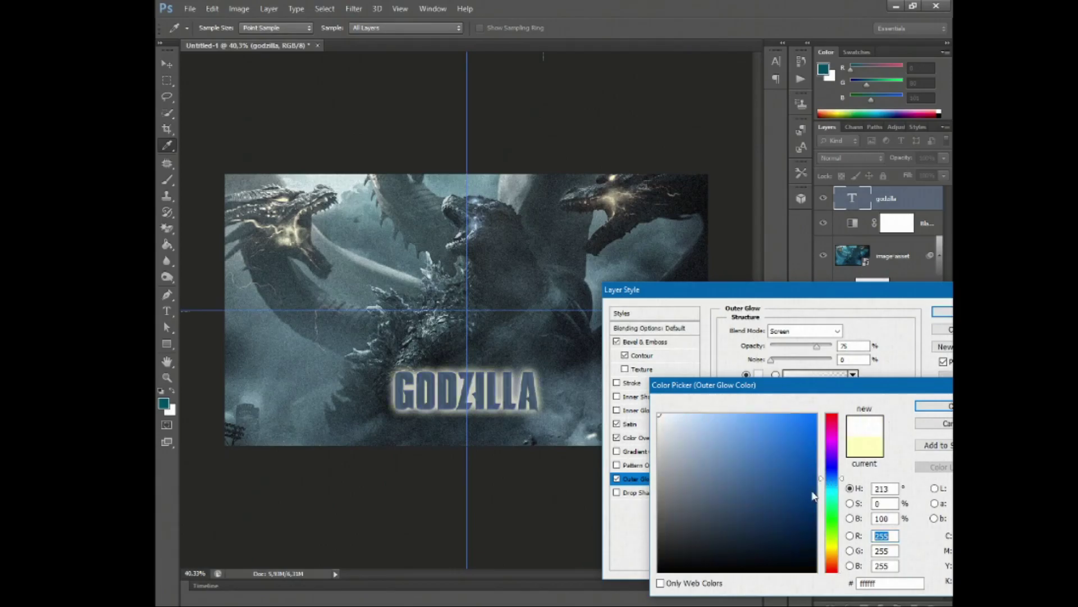
left_click_drag(699, 486, 772, 422)
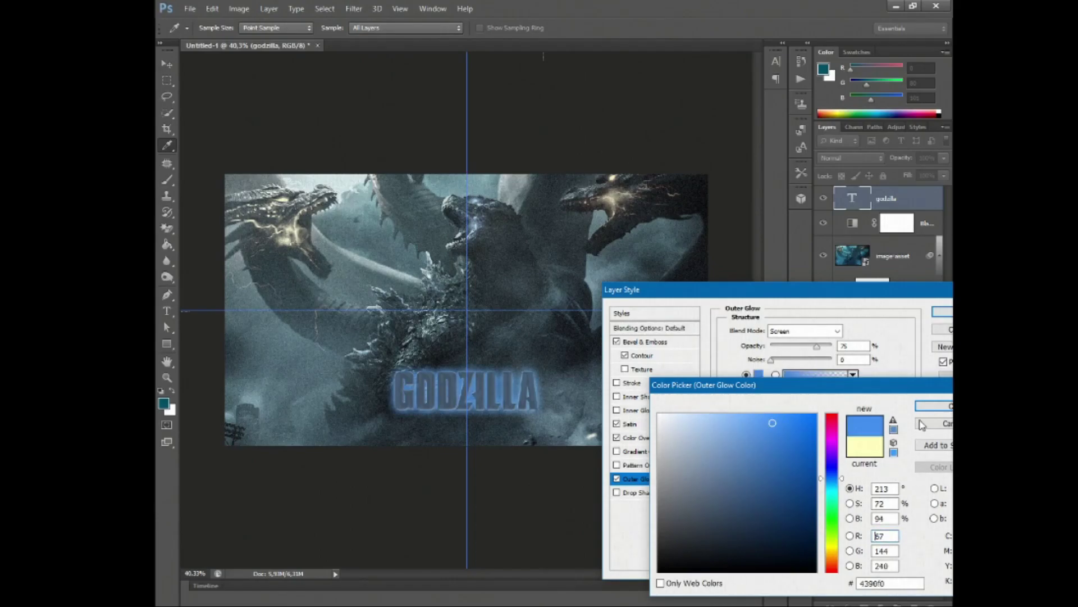
left_click(933, 405)
- Set the outer glow to 56% opacity and about 32 px size
left_click_drag(792, 438, 779, 438)
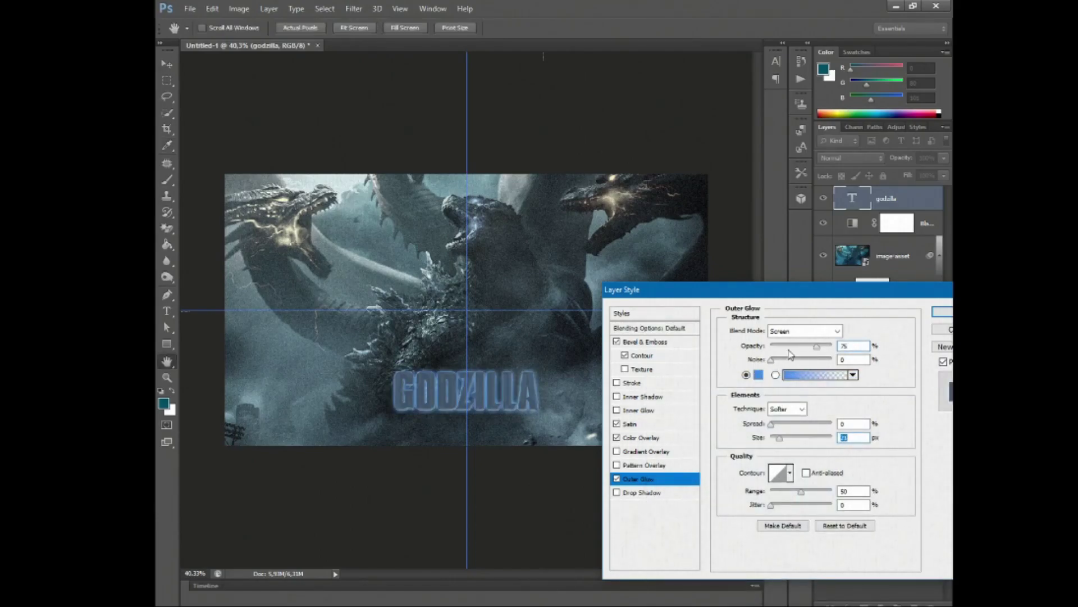
left_click_drag(805, 345, 797, 345)
left_click_drag(779, 437, 784, 439)
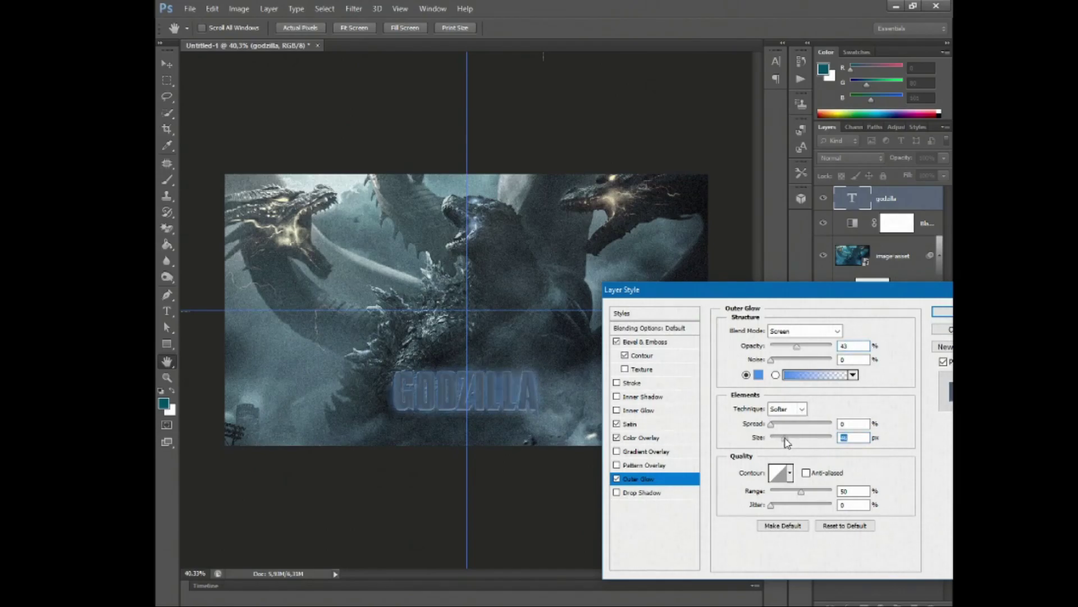
left_click_drag(797, 346, 806, 346)
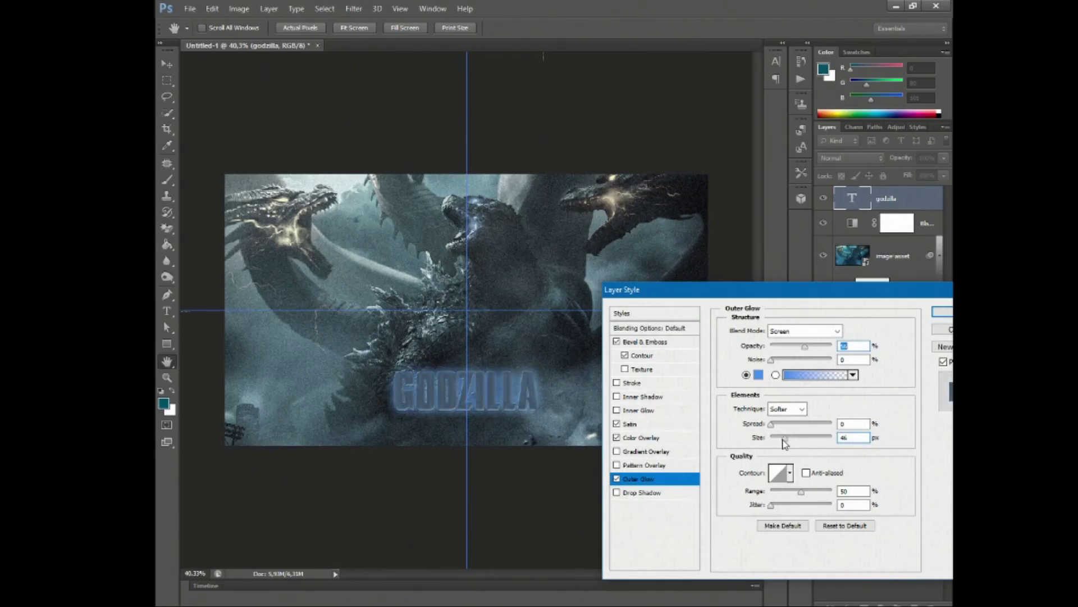
left_click_drag(784, 440, 782, 438)
left_click(616, 341)
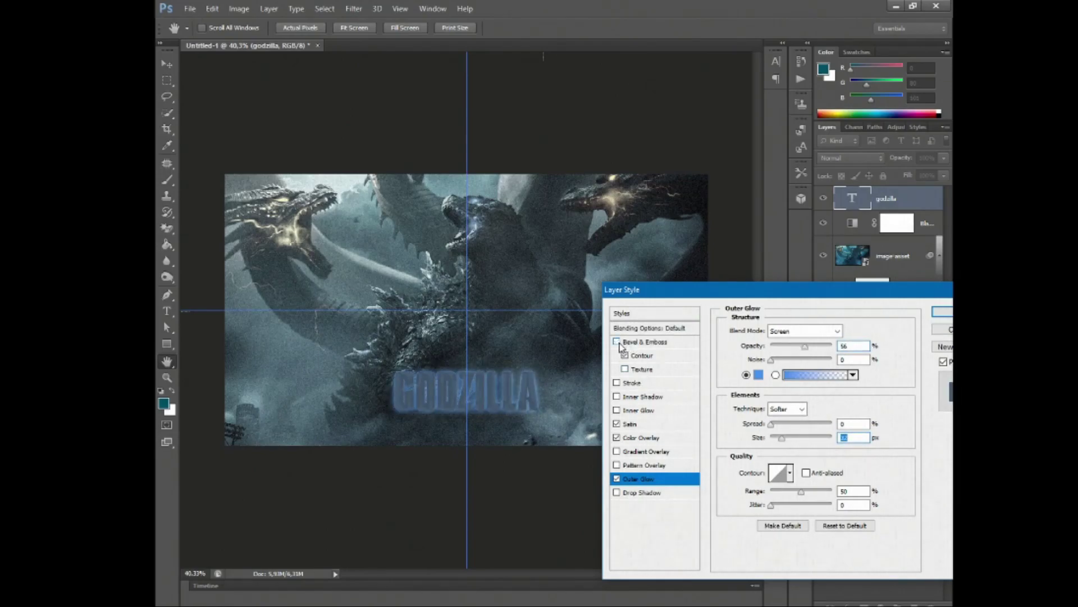
- Restore the bevel and add a thin white stroke with slightly lowered opacity
left_click(617, 424)
left_click(616, 382)
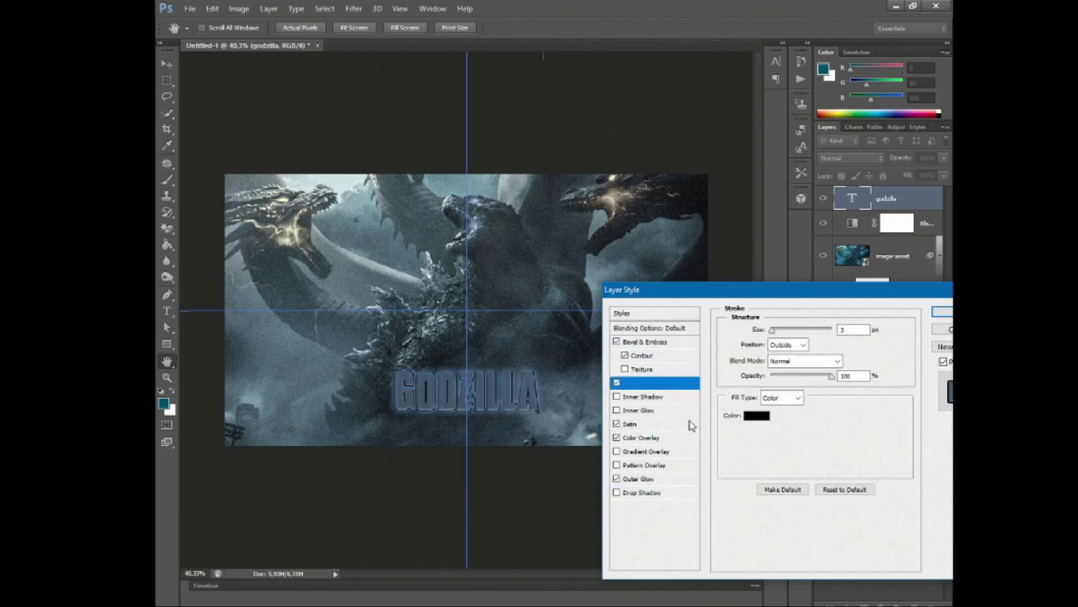
left_click(758, 414)
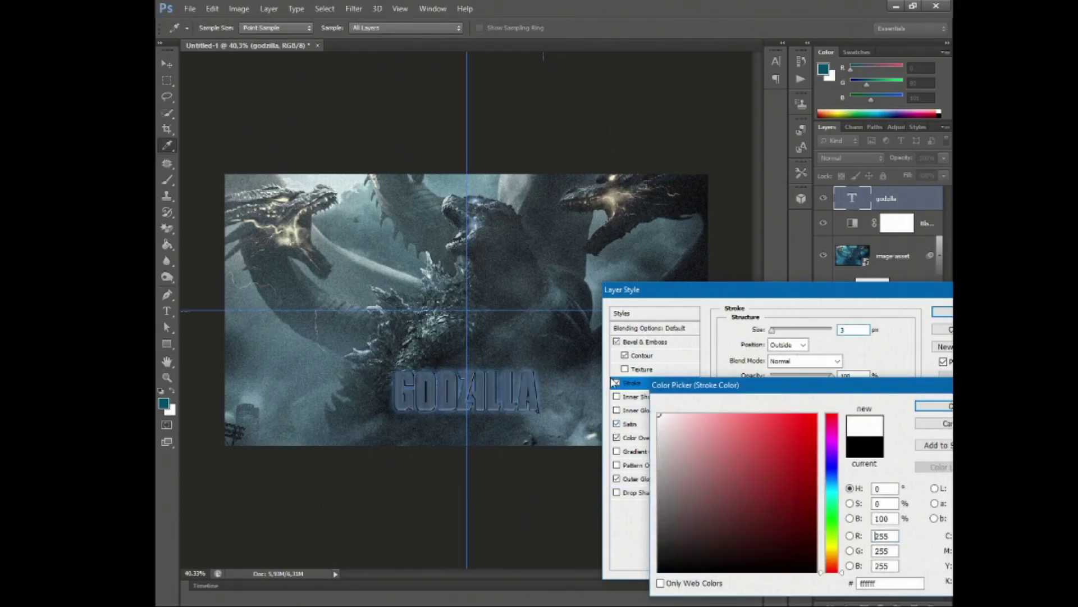
left_click(940, 411)
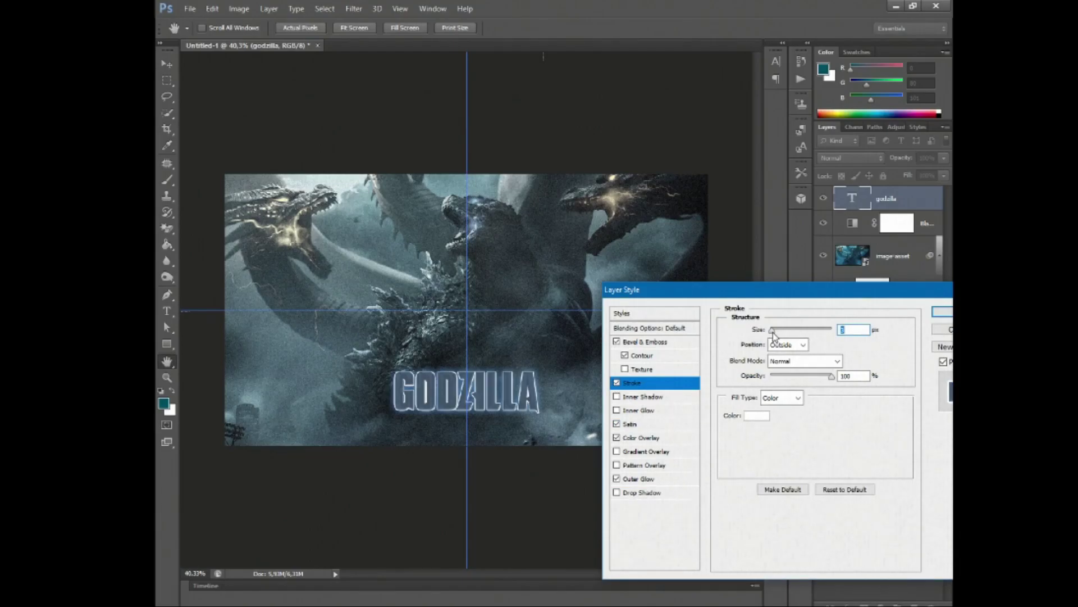
left_click_drag(831, 375, 822, 377)
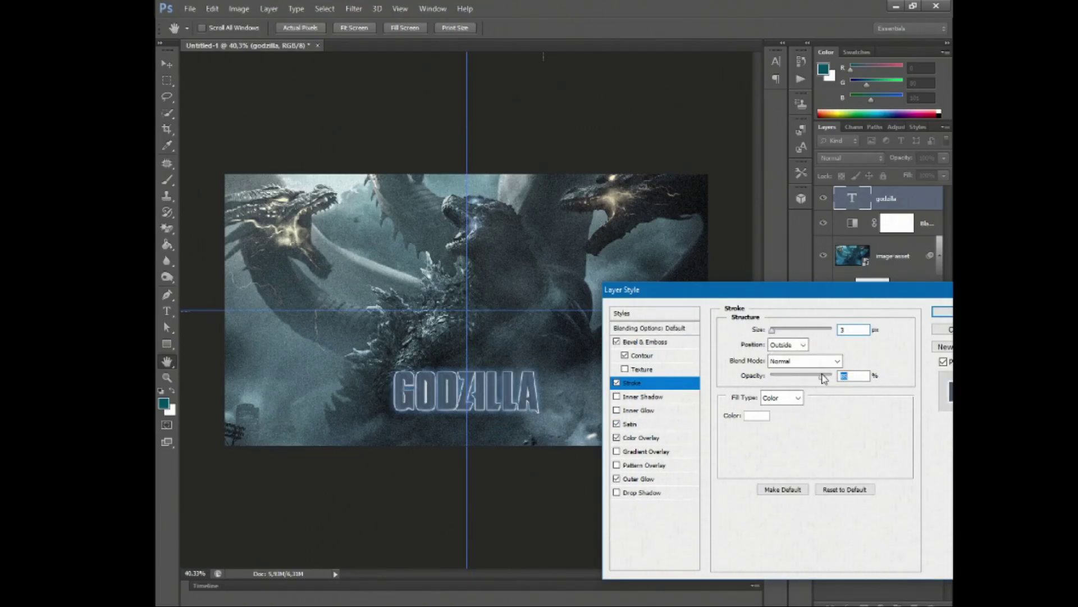
- Change the outer glow colour to light blue #83afff and apply the layer effects
left_click(636, 480)
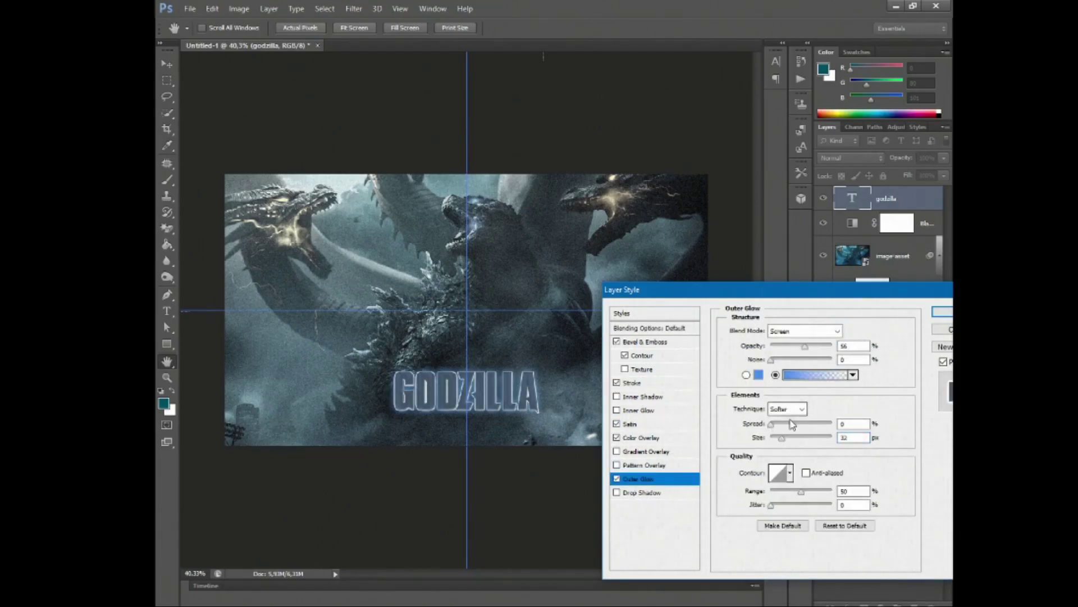
left_click(757, 381)
mouse_move(698, 423)
left_mouse_down()
mouse_move(659, 415)
mouse_move(735, 414)
left_mouse_up()
left_click(835, 469)
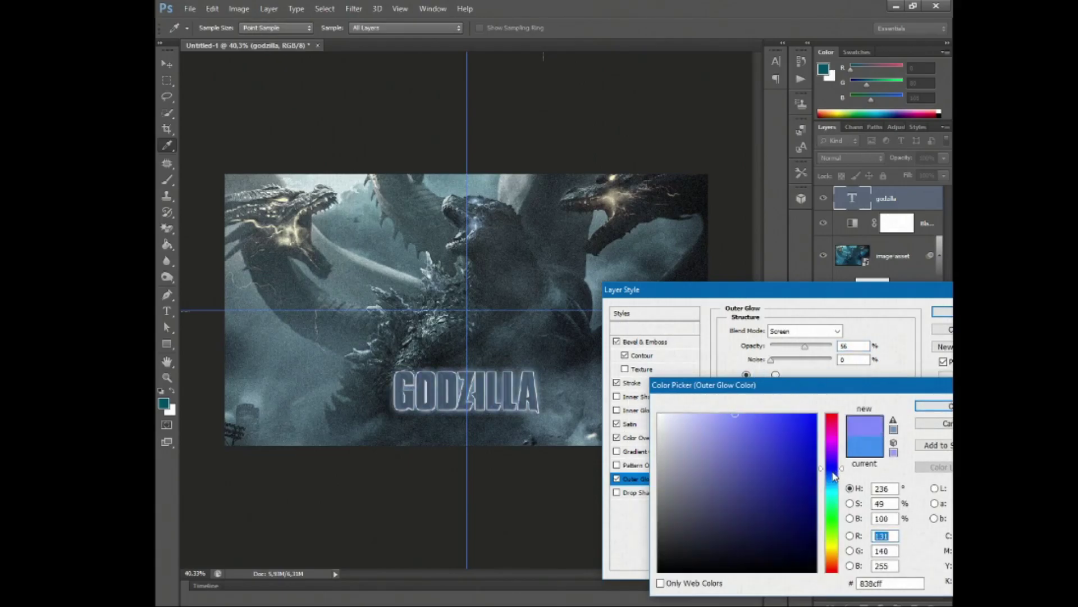
left_click_drag(834, 473, 833, 474)
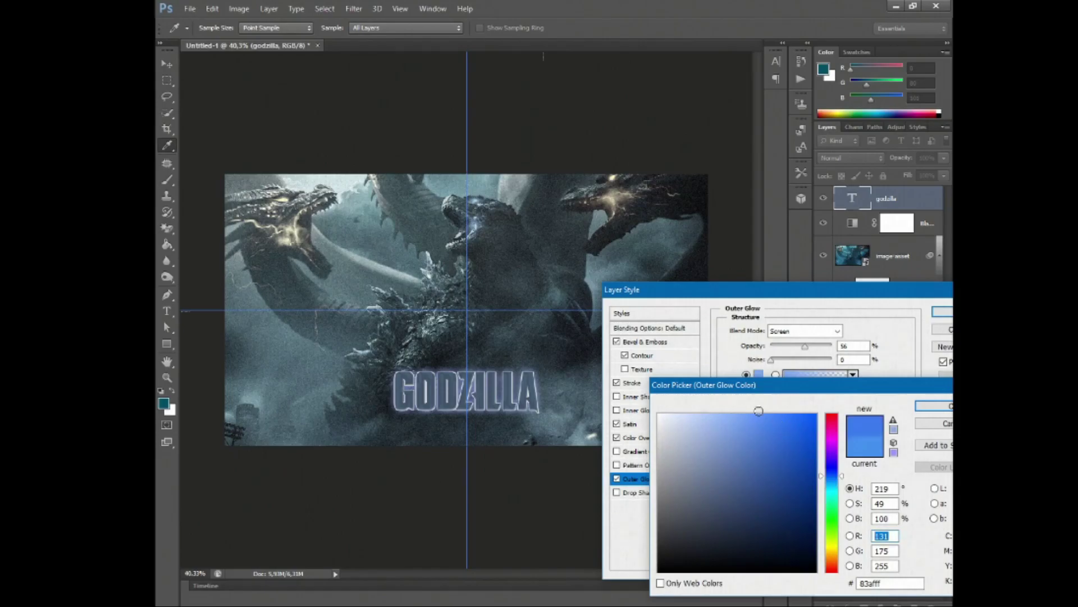
left_click(932, 405)
left_click(942, 312)
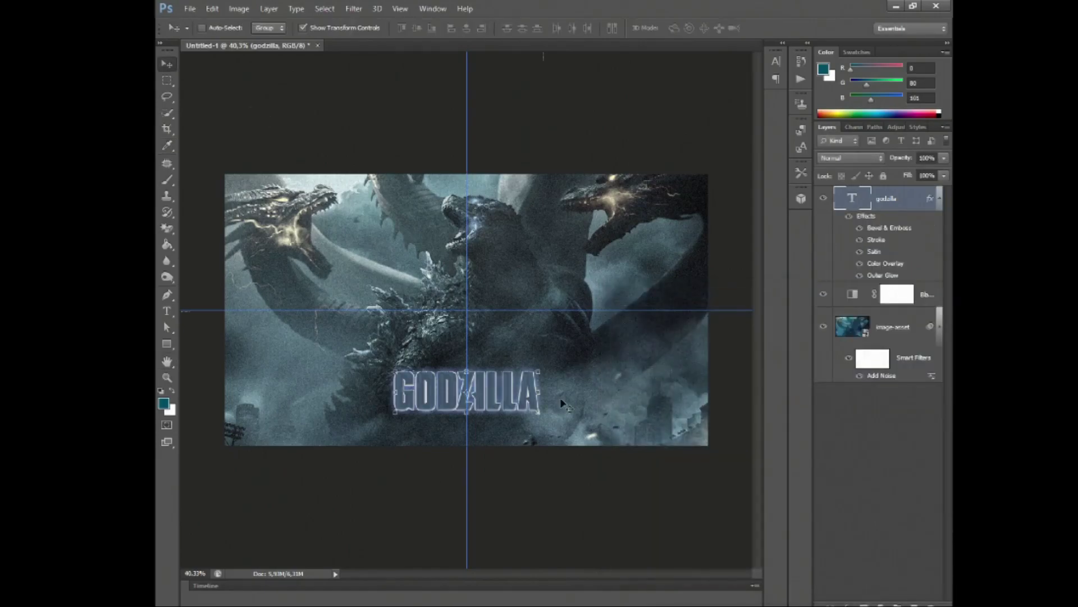
- Scale the GODZILLA title slightly smaller, keeping it low and centred
key("ctrl+t")
mouse_move(564, 405)
left_mouse_down()
mouse_move(507, 405)
mouse_move(502, 418)
mouse_move(528, 389)
left_mouse_up()
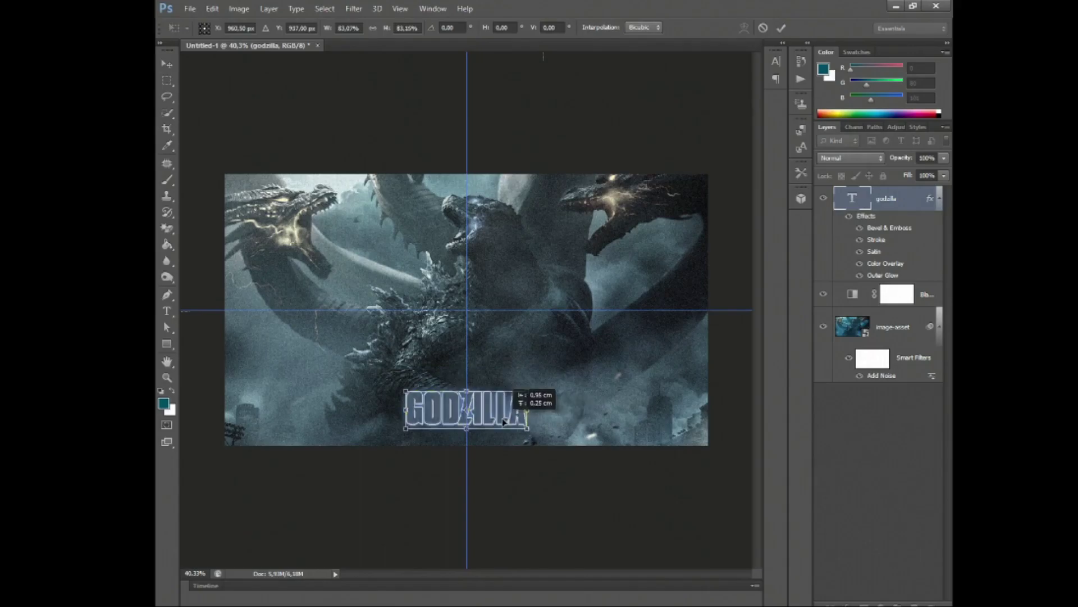
key("Return")
left_click(168, 80)
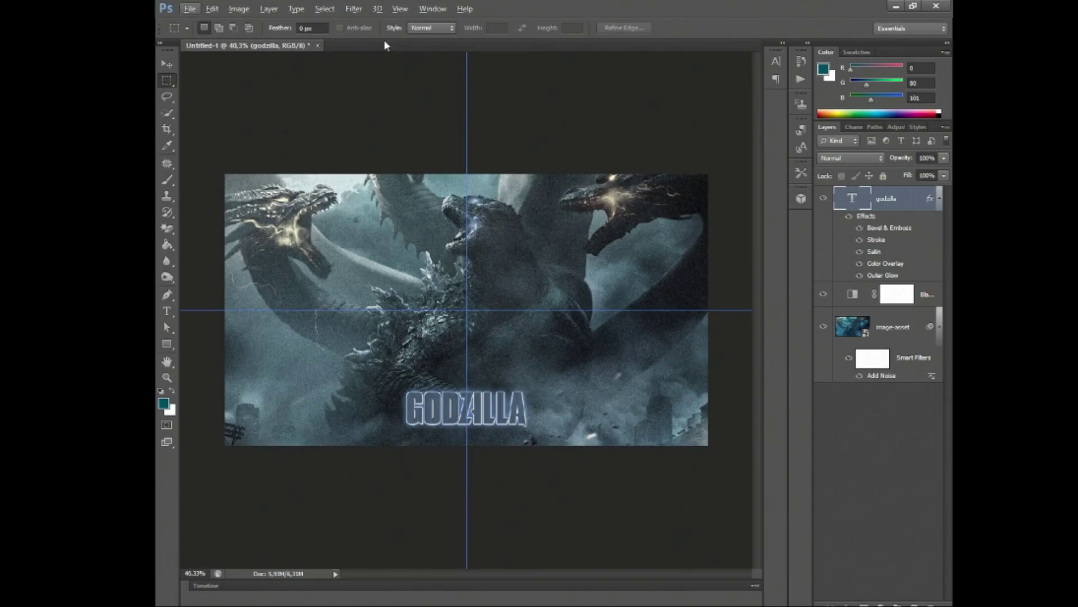
left_click(296, 8)
- Open Warp Text, remove the faux bold, and try an Arc warp on the title
left_click(359, 143)
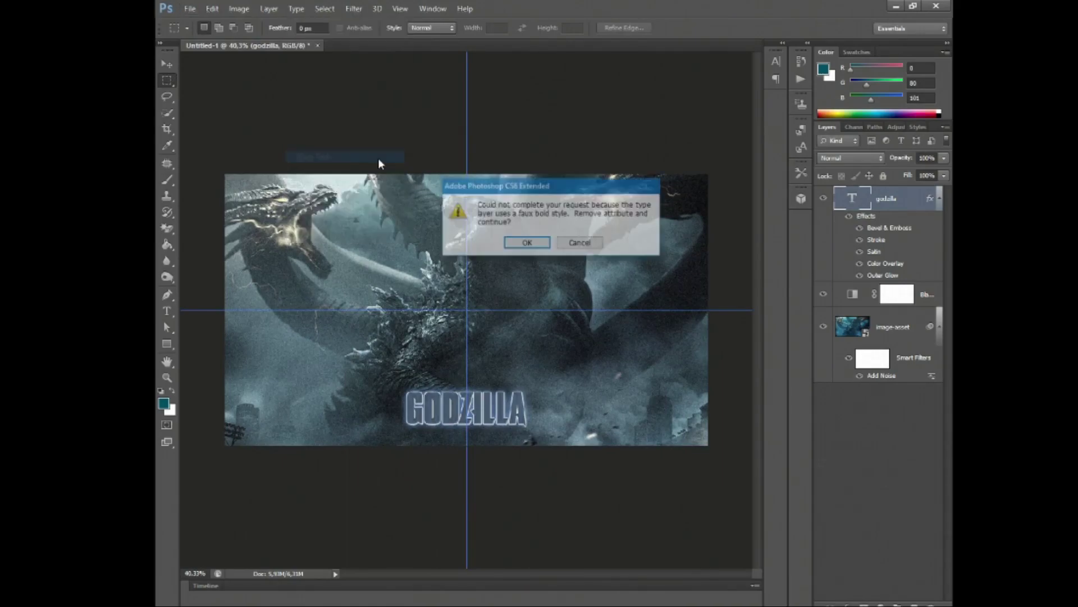
left_click(528, 243)
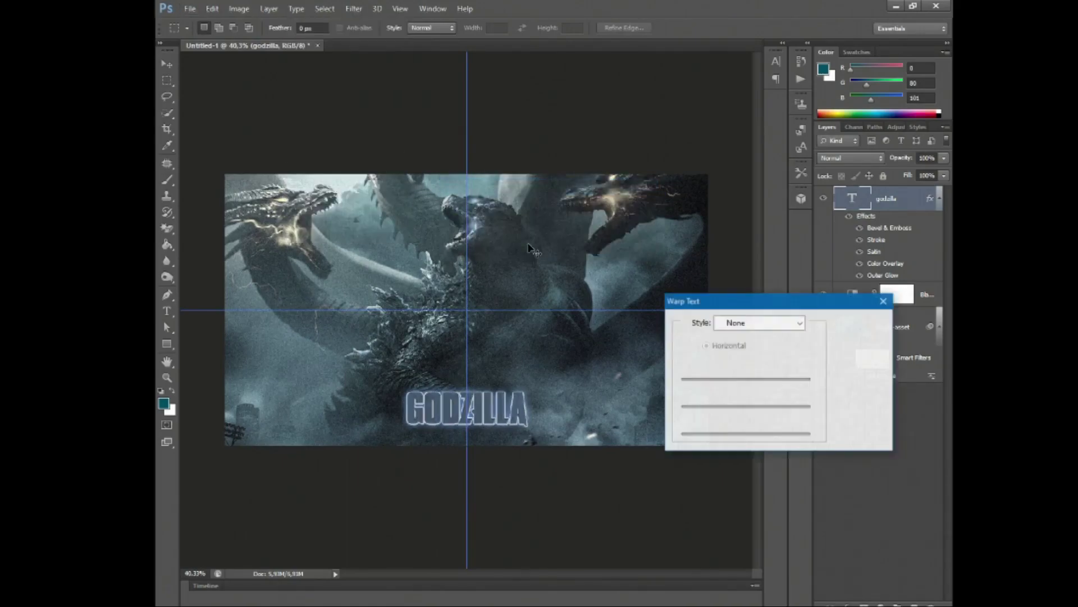
left_click(755, 331)
left_click(753, 359)
left_click_drag(779, 379, 752, 380)
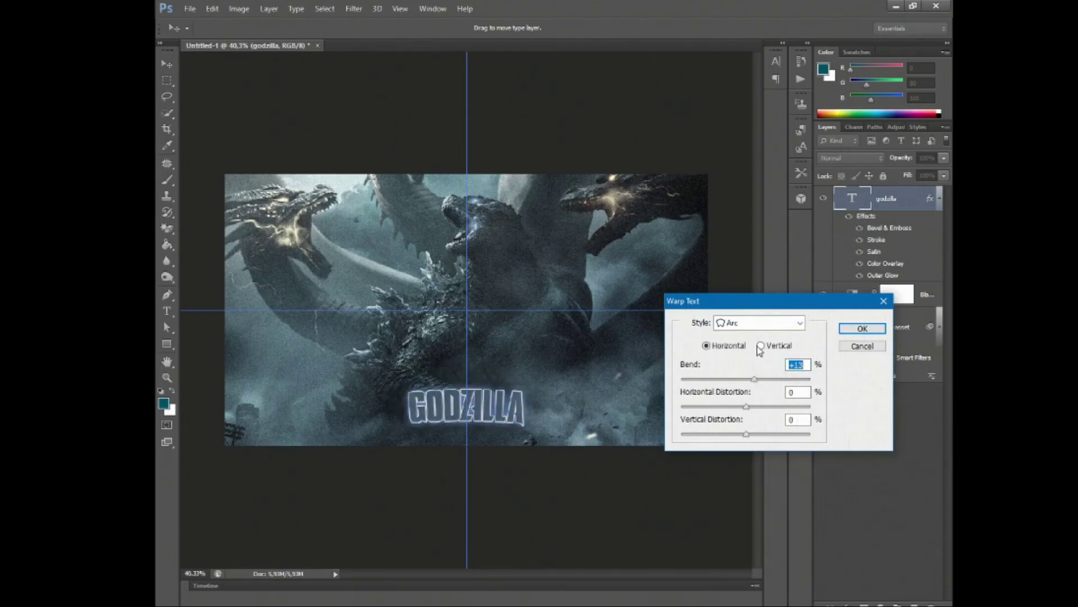
- Scroll through the warp styles, previewing Bulge and others on the title
left_click(759, 325)
scroll(758, 326, "down", 1)
scroll(758, 327, "down", 2)
scroll(758, 328, "down", 1)
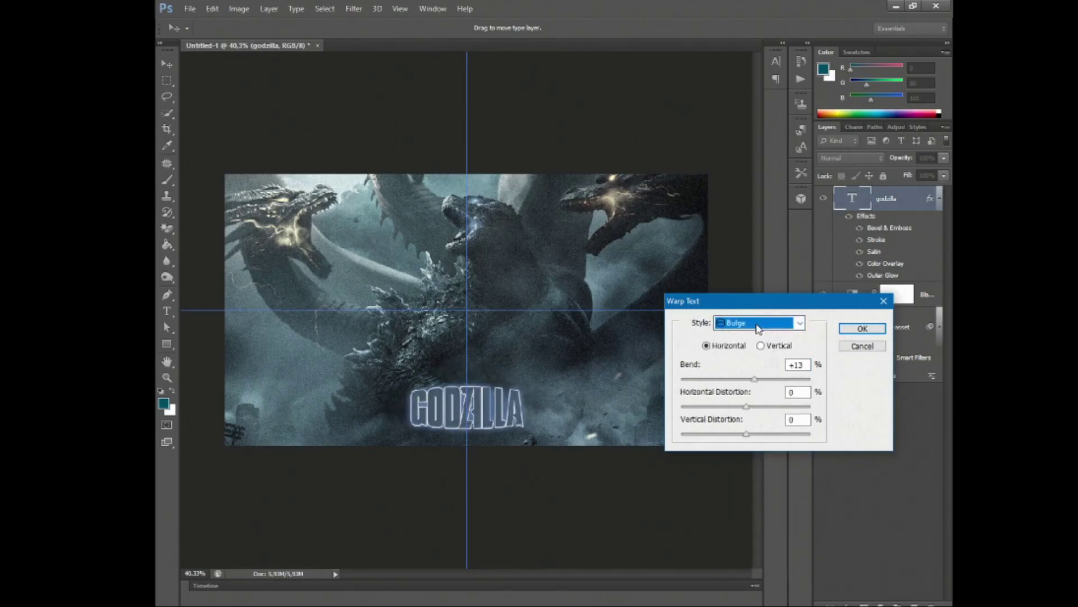
scroll(758, 329, "down", 1)
scroll(759, 328, "down", 1)
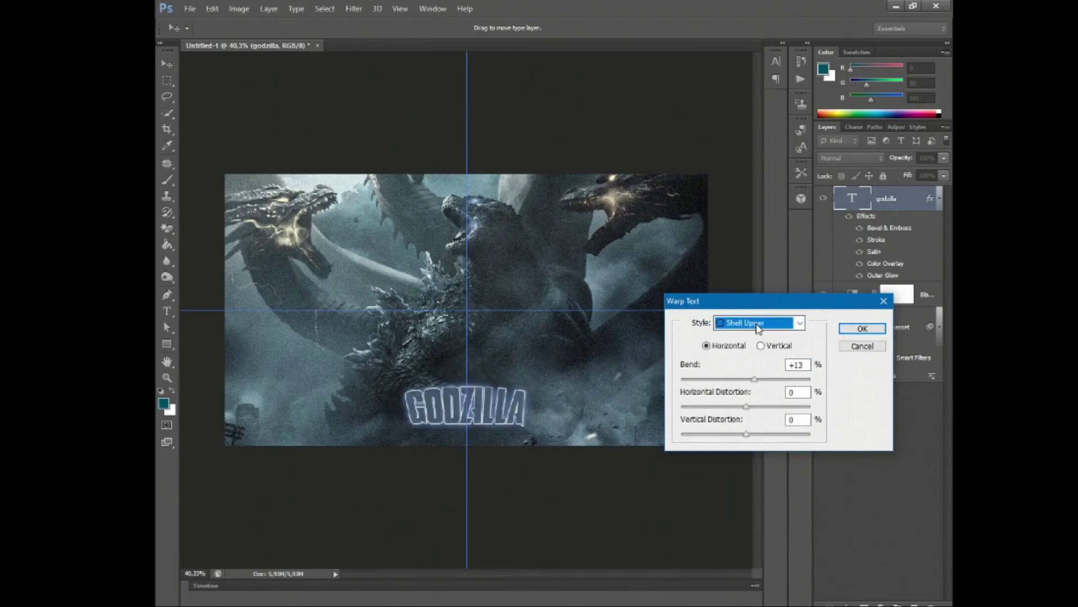
scroll(758, 329, "down", 1)
scroll(758, 328, "down", 1)
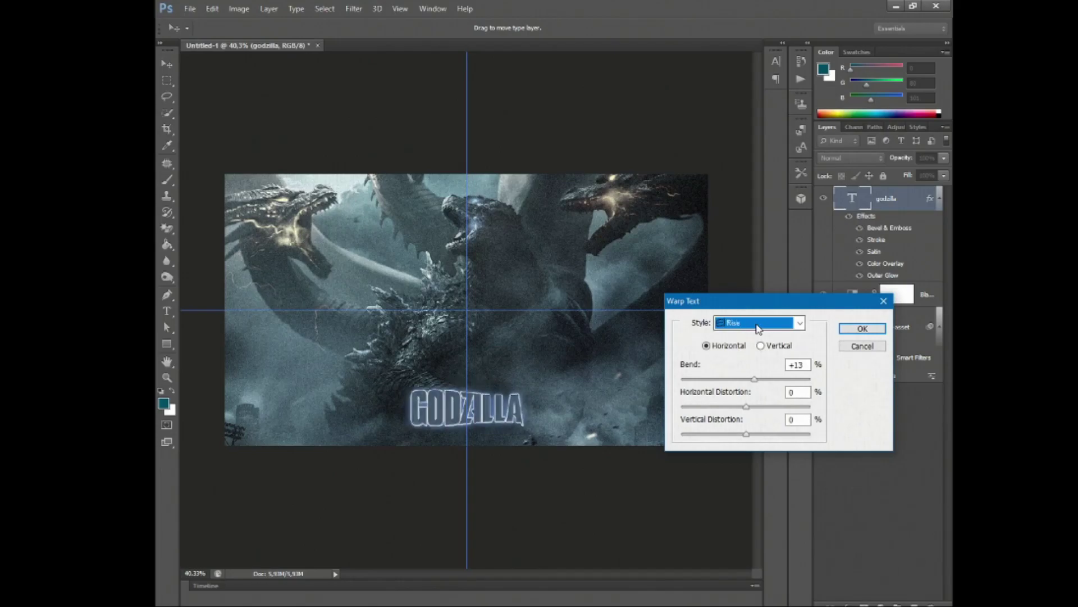
scroll(759, 329, "down", 2)
scroll(758, 329, "down", 1)
scroll(758, 329, "down", 1)
- Try the Shell Upper warp, bending the title strongly and then flattening it
left_click(758, 329)
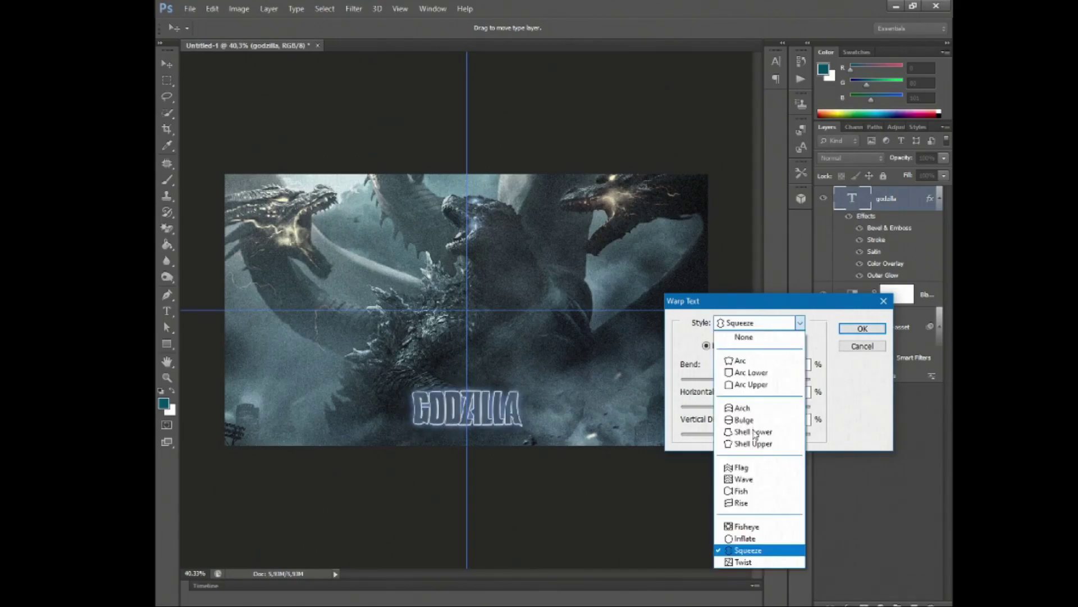
left_click(756, 435)
left_click_drag(755, 380, 729, 379)
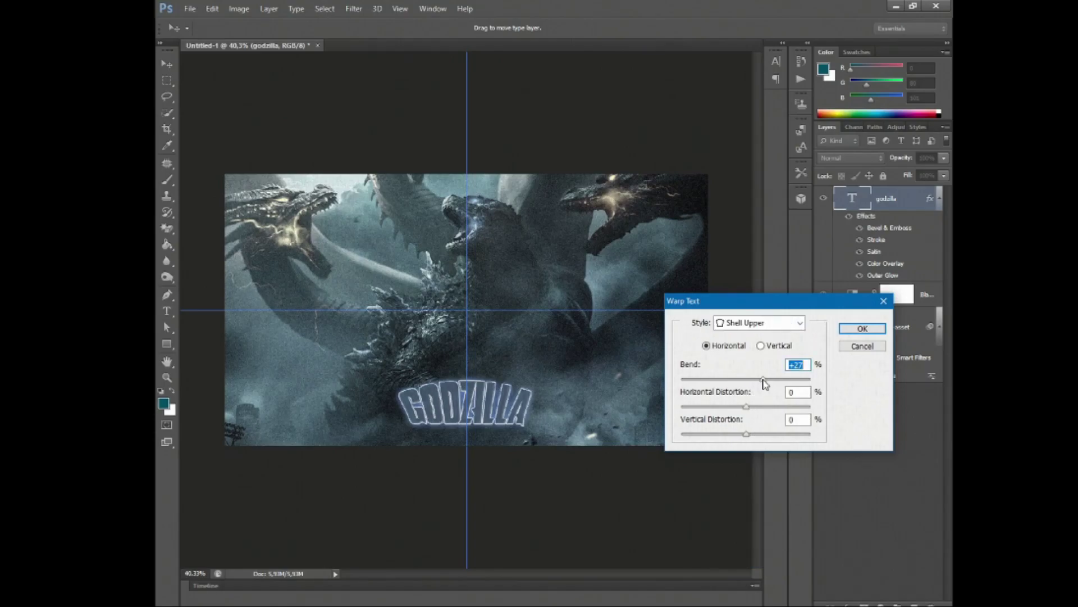
left_click_drag(729, 380, 746, 380)
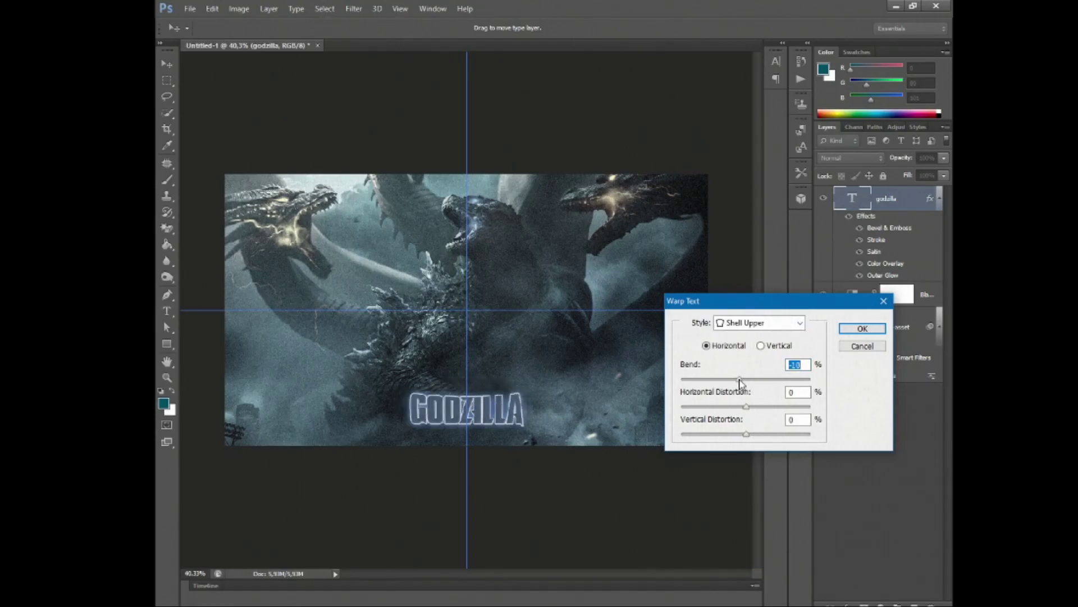
- Try a slight Shell Lower warp, then cancel to keep the title unwarped
left_click(752, 323)
left_click(751, 431)
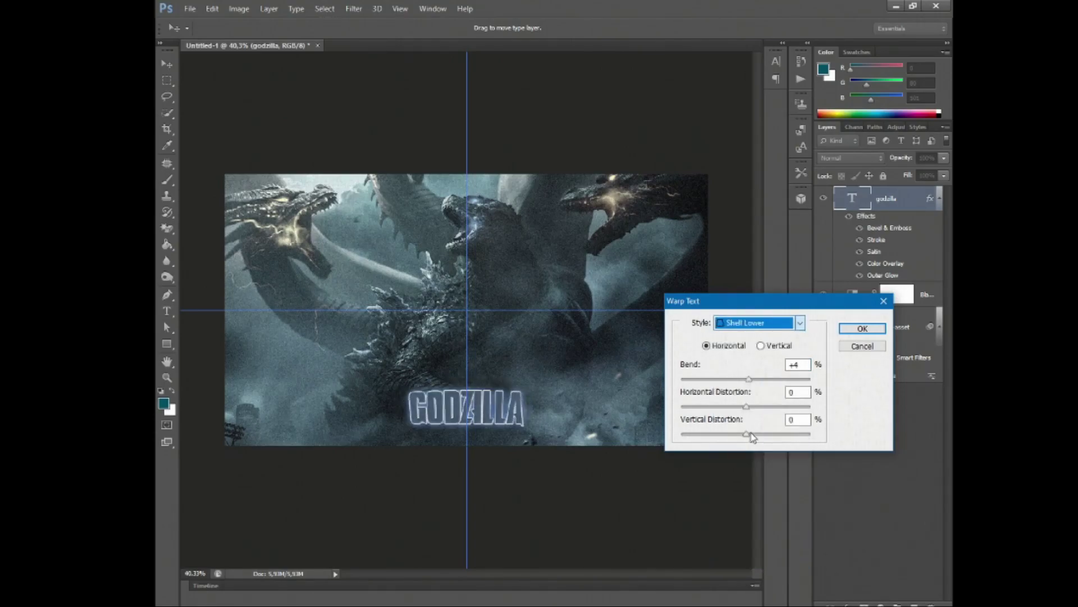
left_click(752, 379)
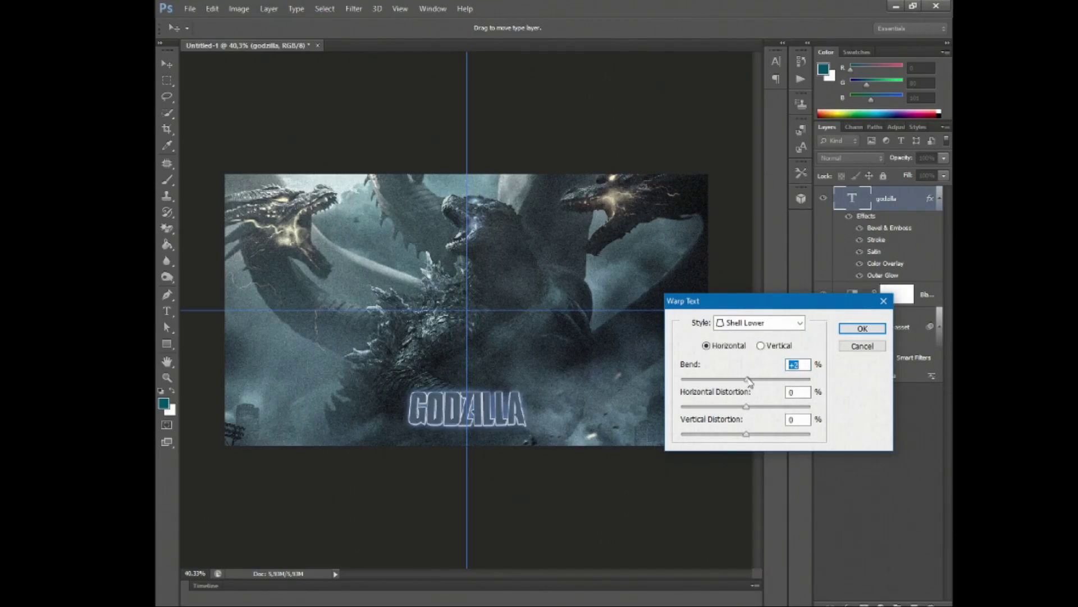
left_click(753, 379)
left_click(749, 380)
left_click(861, 347)
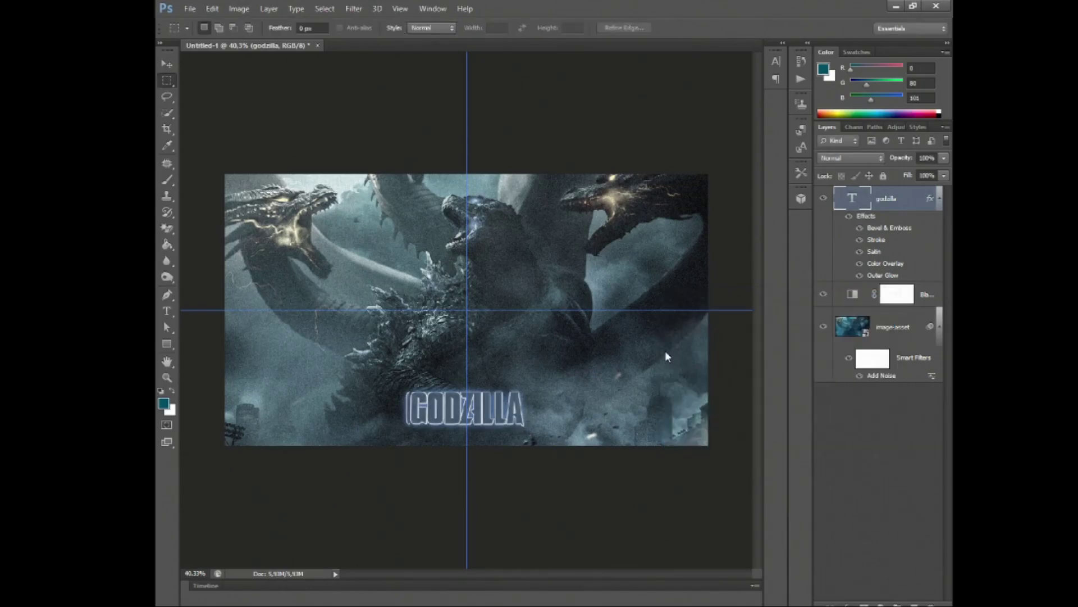
- Nudge GODZILLA up, duplicate it, and retype the copy as 'final form'
left_click(167, 65)
mouse_move(493, 412)
left_mouse_down()
mouse_move(494, 389)
mouse_move(493, 429)
left_mouse_up()
key("ctrl+j")
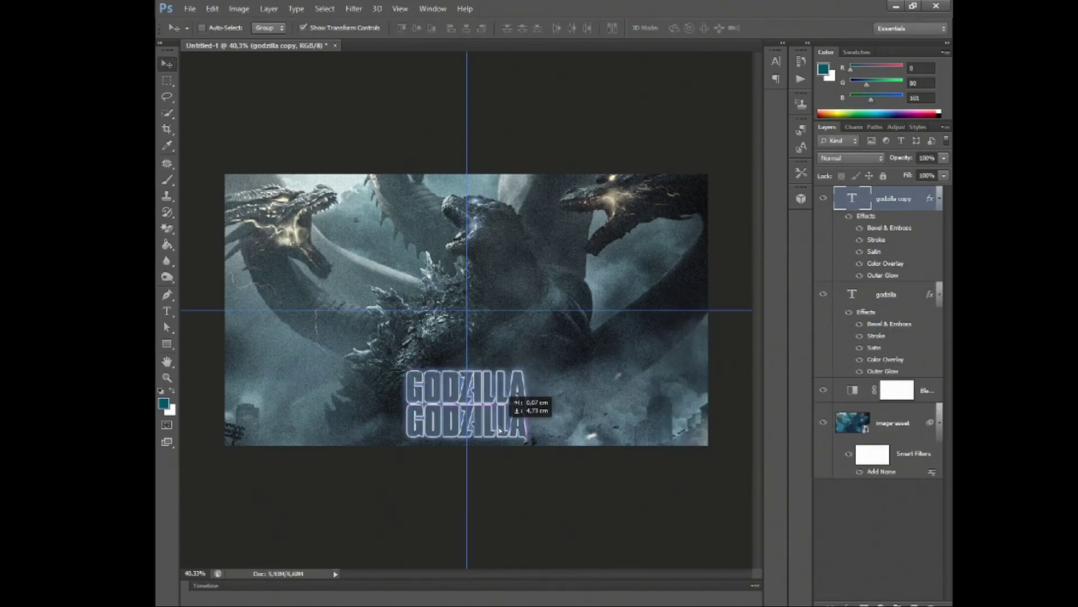
left_click(169, 314)
left_click(525, 430)
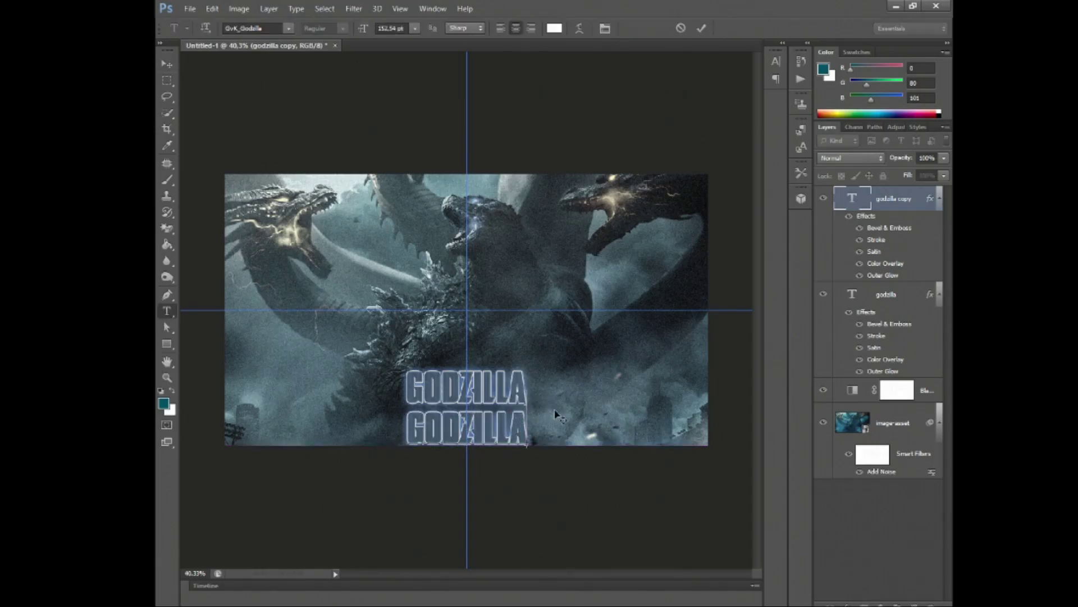
key("BackSpace")
key("BackSpace")
key("BackSpace")
key("BackSpace")
key("BackSpace")
type("final form")
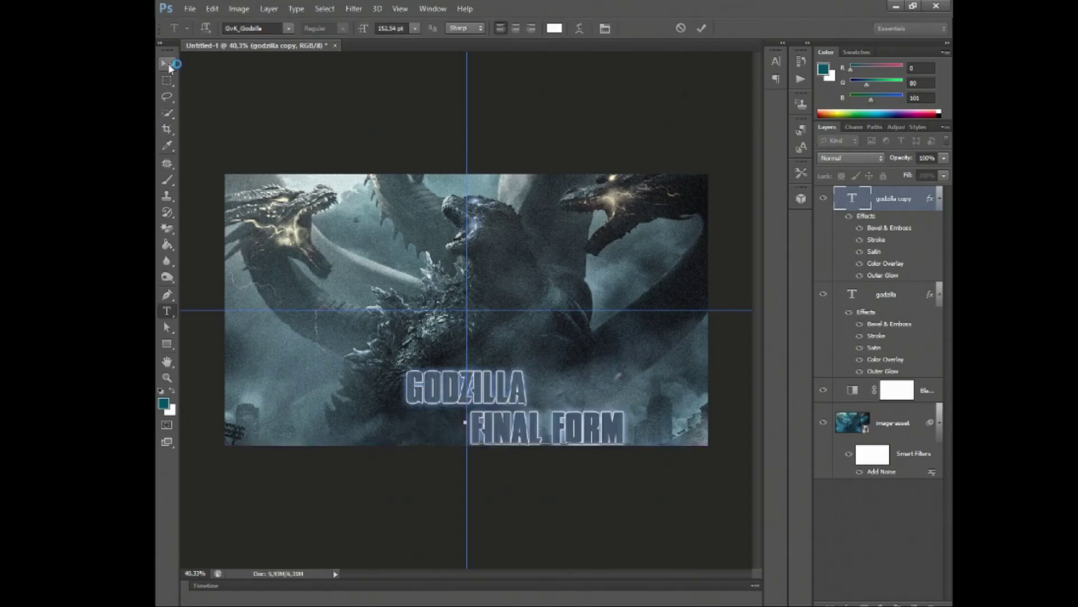
key("ctrl+Return")
- Shrink the FINAL FORM text and place it directly beneath GODZILLA
key("ctrl+t")
left_click_drag(626, 449, 498, 429)
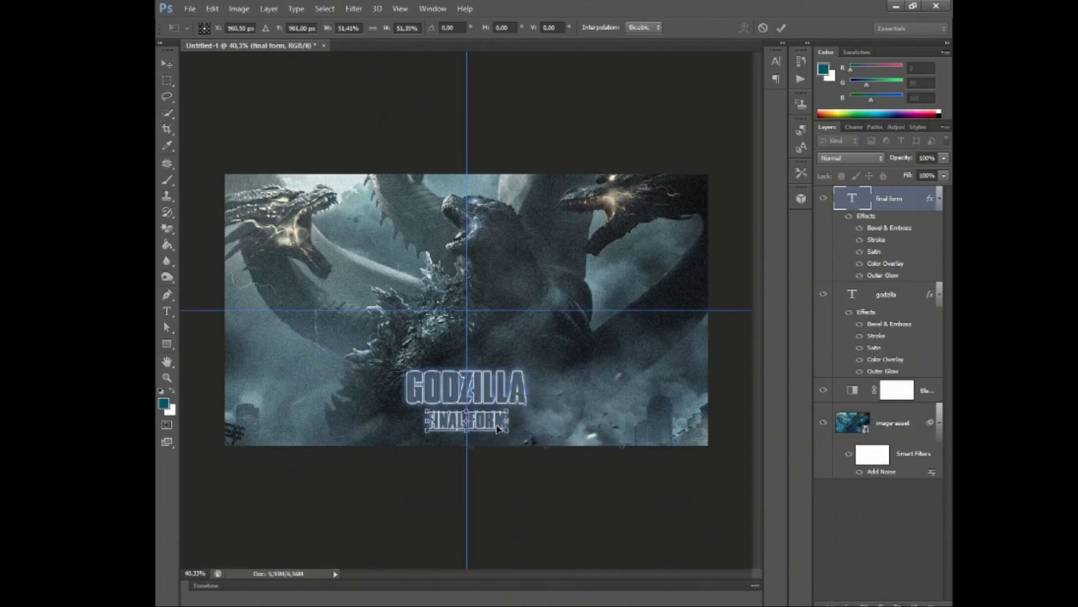
key("Return")
scroll(476, 437, "up", 2)
scroll(476, 437, "up", 3)
scroll(477, 437, "up", 2)
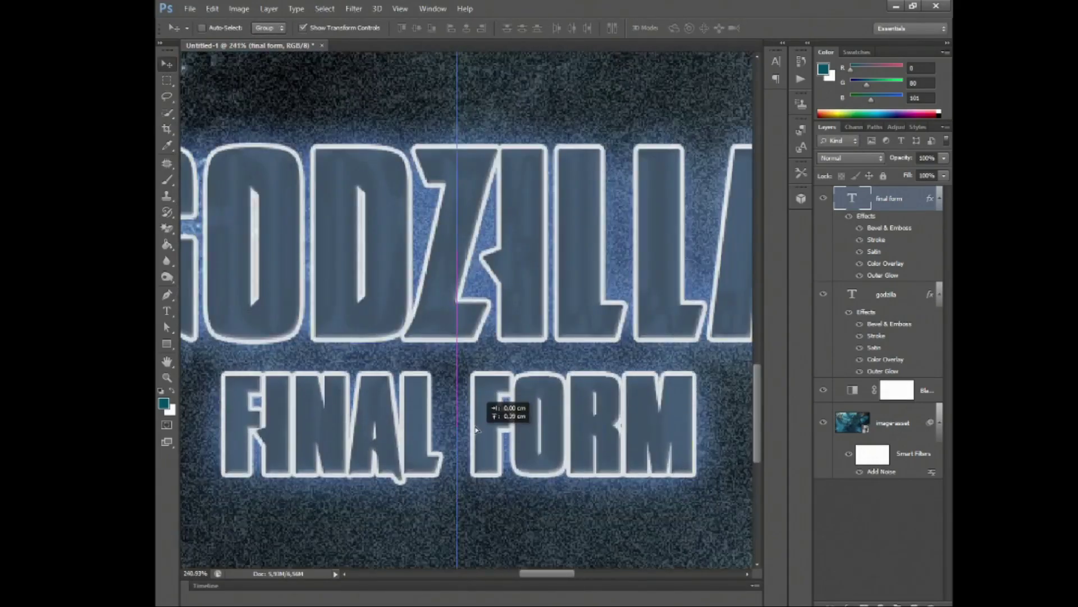
left_click(167, 81)
scroll(442, 361, "down", 1)
scroll(442, 361, "down", 2)
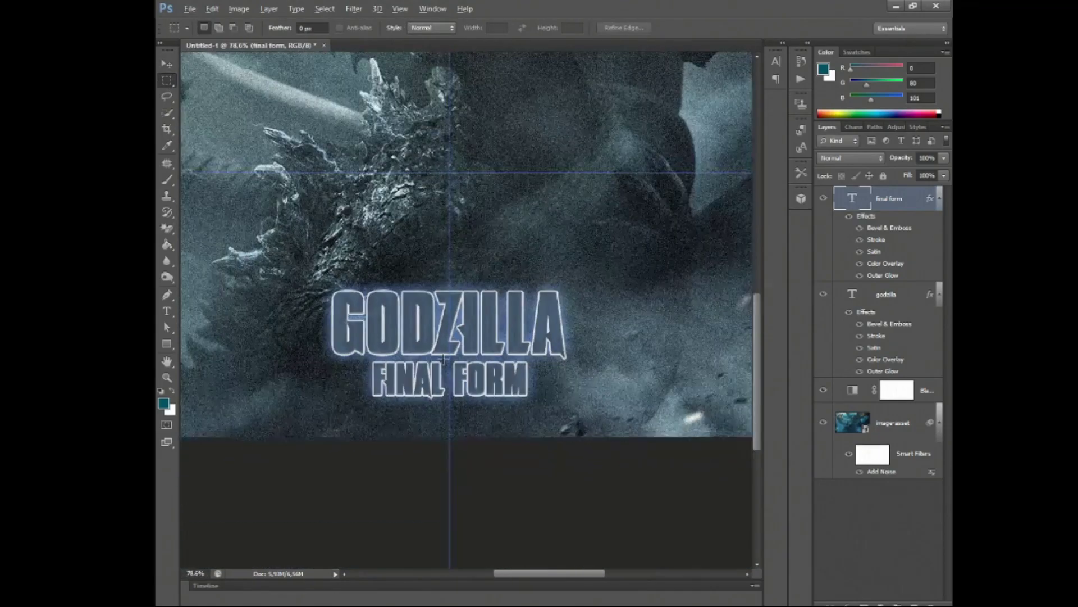
scroll(442, 361, "down", 2)
scroll(442, 361, "down", 1)
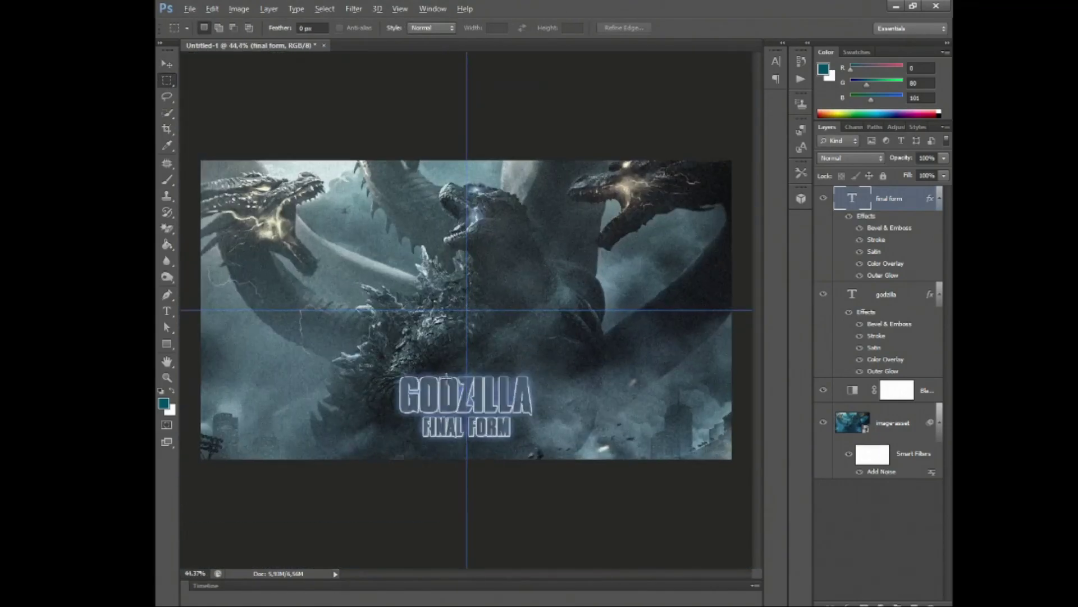
- Select the godzilla layer together with the final form layer
key("v")
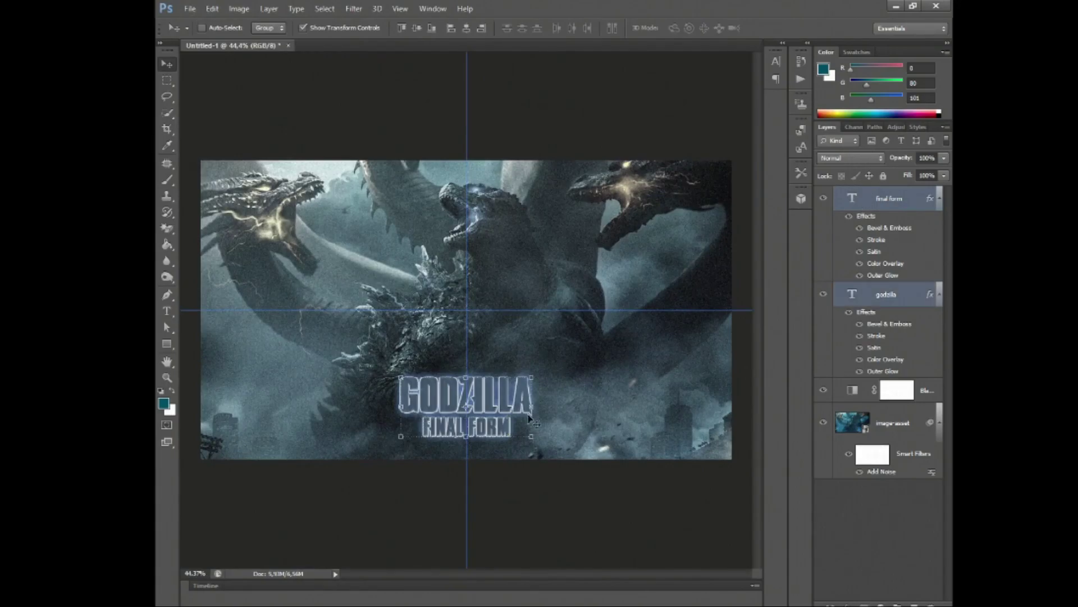
left_click(893, 294, "shift")
left_click(162, 82)
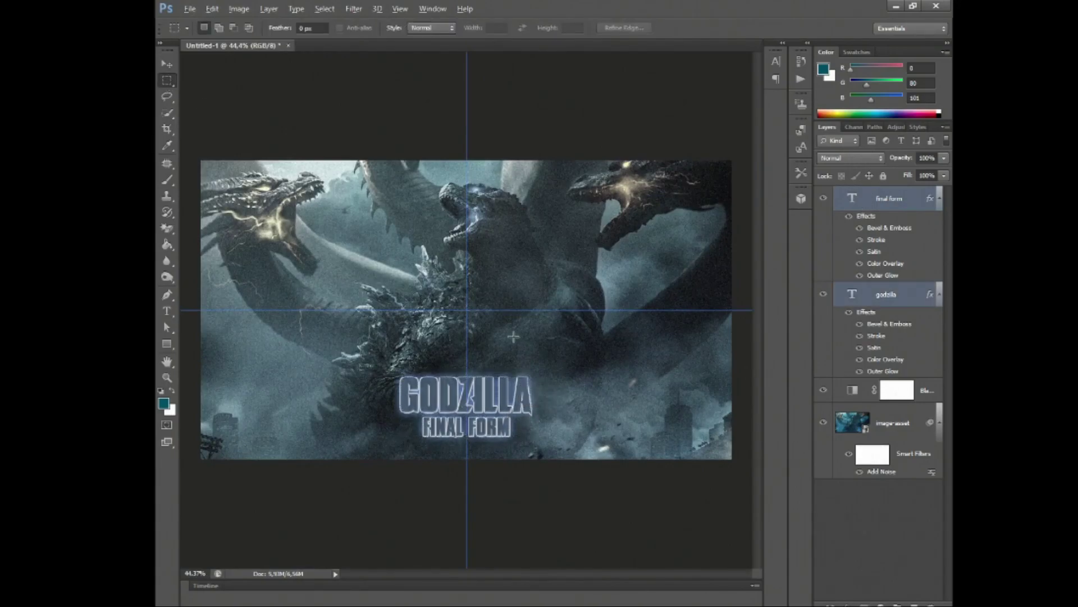
scroll(478, 354, "down", 1)
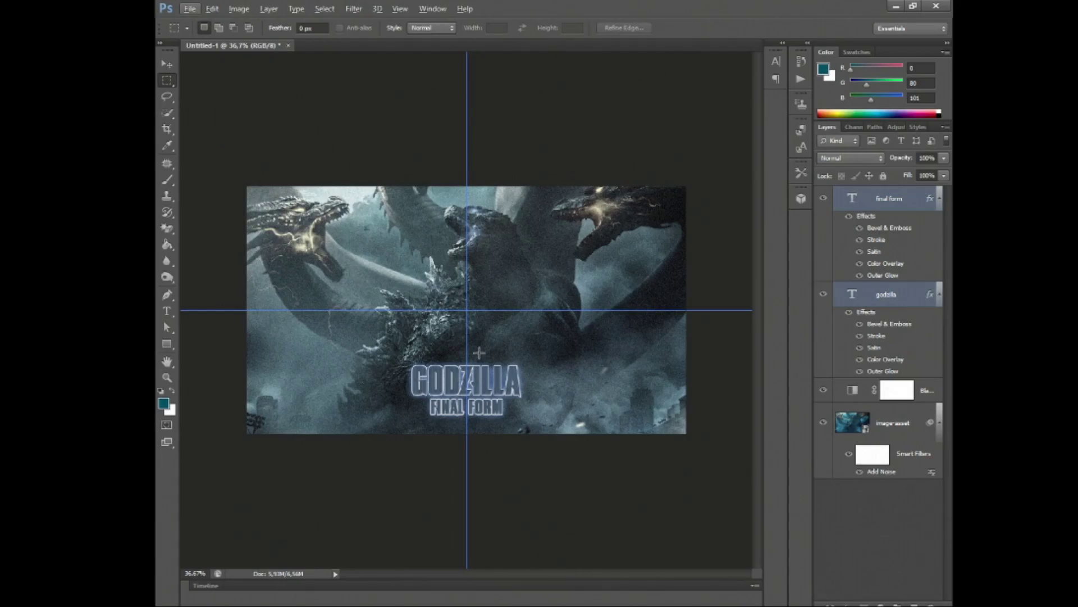
- Scale the FINAL FORM text down to about 84% of its size
key("v")
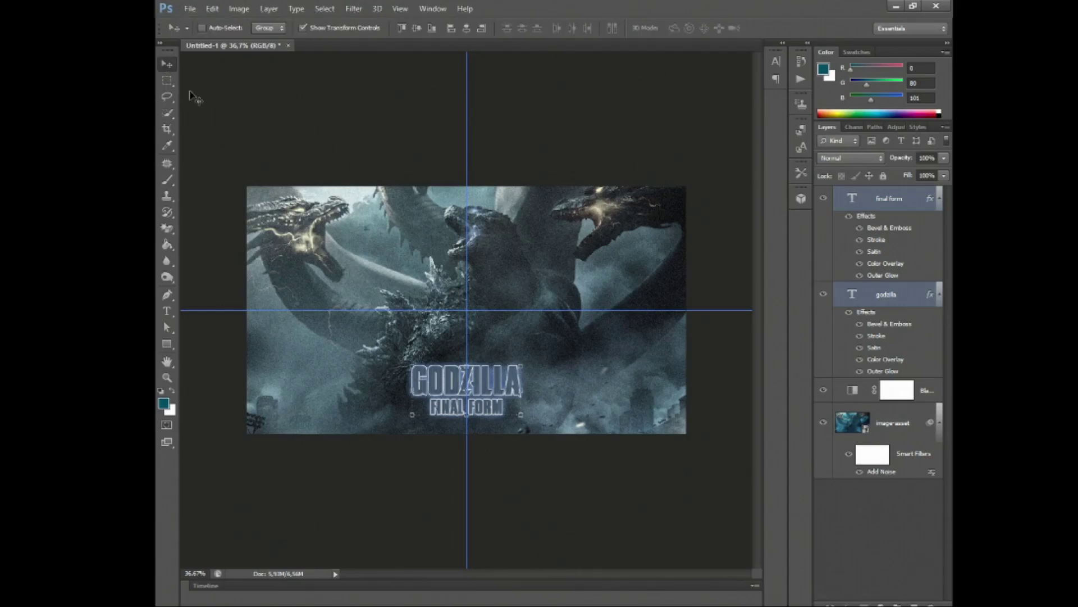
left_click(469, 406)
key("ctrl+t")
left_click_drag(508, 423, 487, 414)
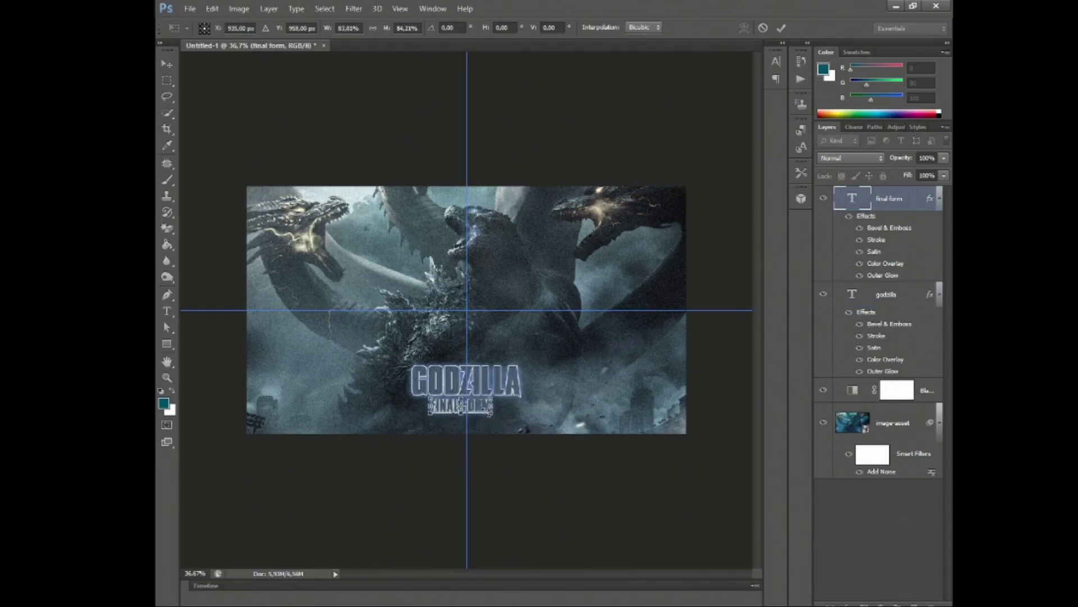
scroll(487, 414, "up", 5)
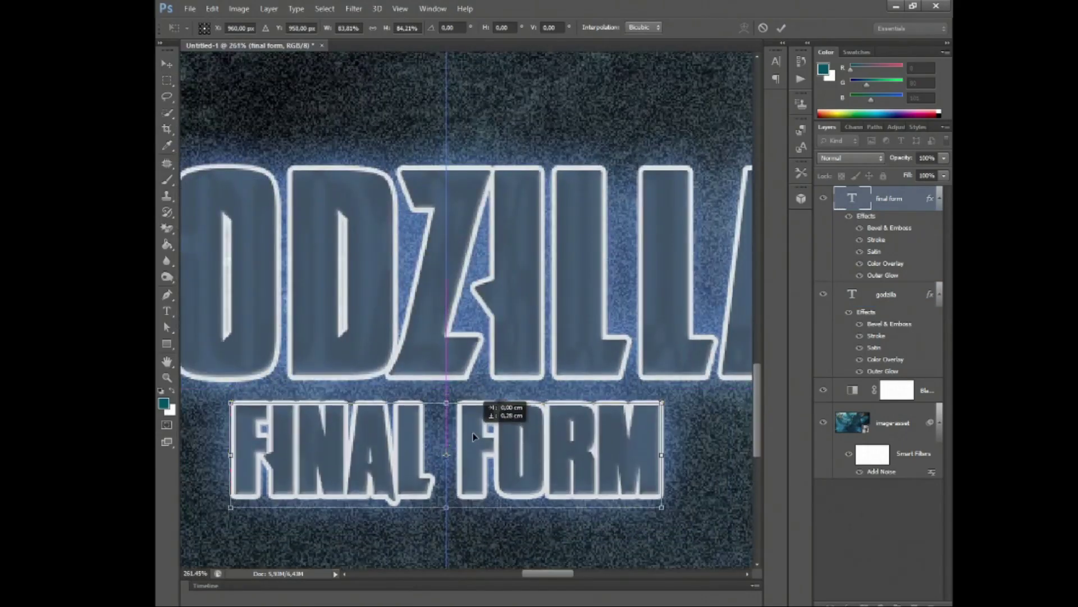
key("Return")
left_click(167, 81)
scroll(404, 336, "down", 3)
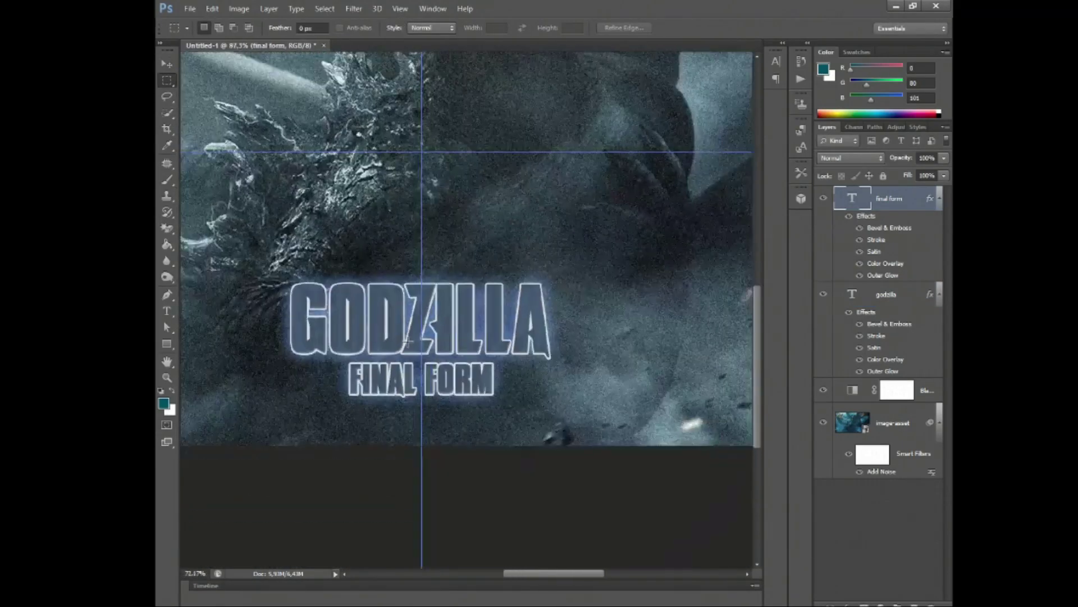
scroll(404, 336, "down", 2)
scroll(404, 336, "down", 2)
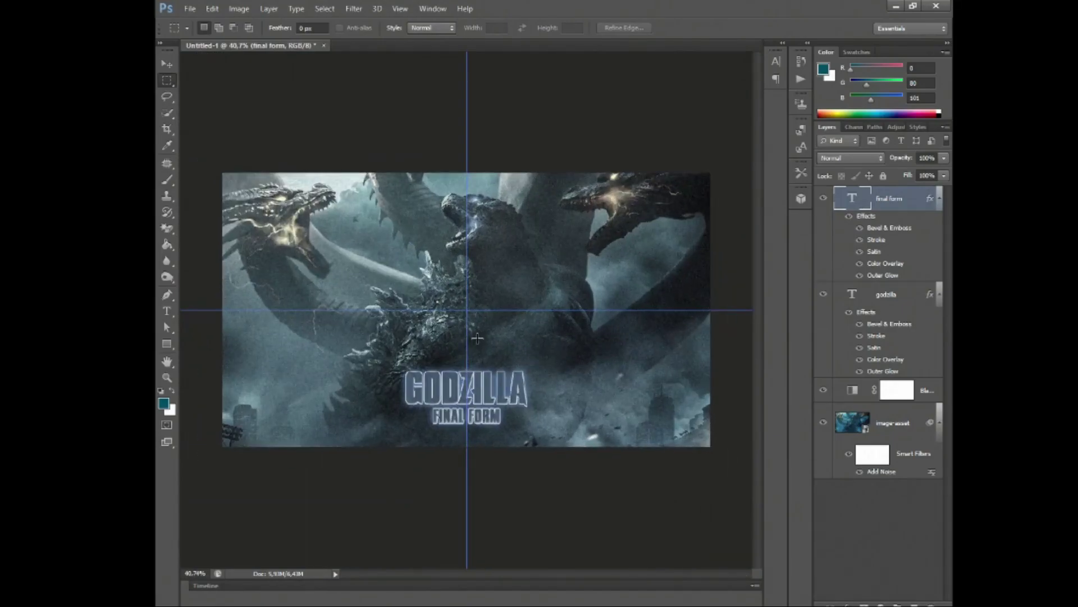
- Toggle the Outer Glow effects on FINAL FORM and GODZILLA off and back on
left_click(860, 276)
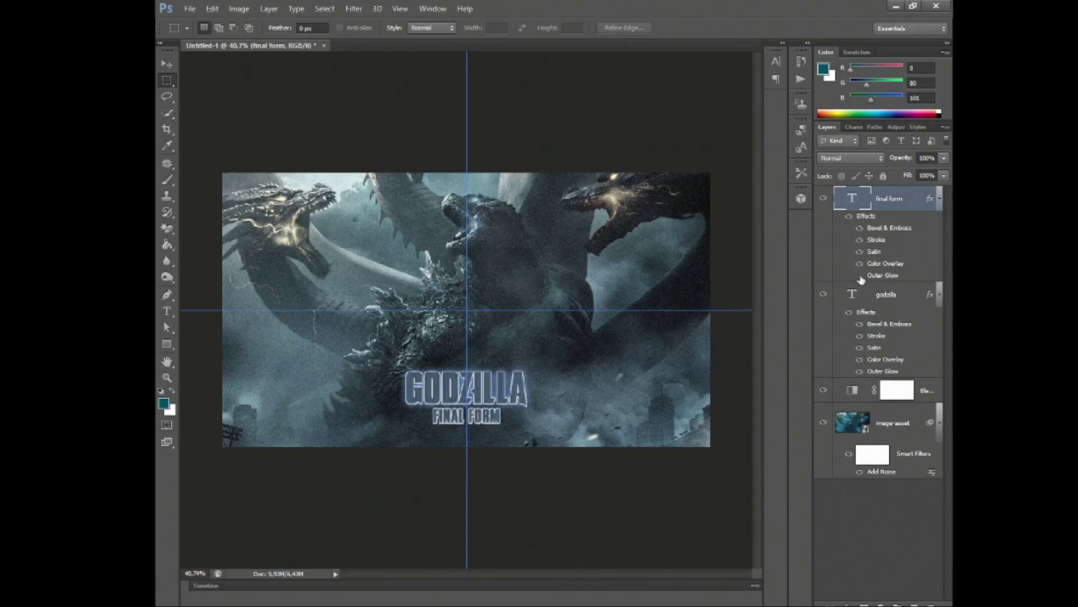
left_click(859, 275)
left_click(859, 371)
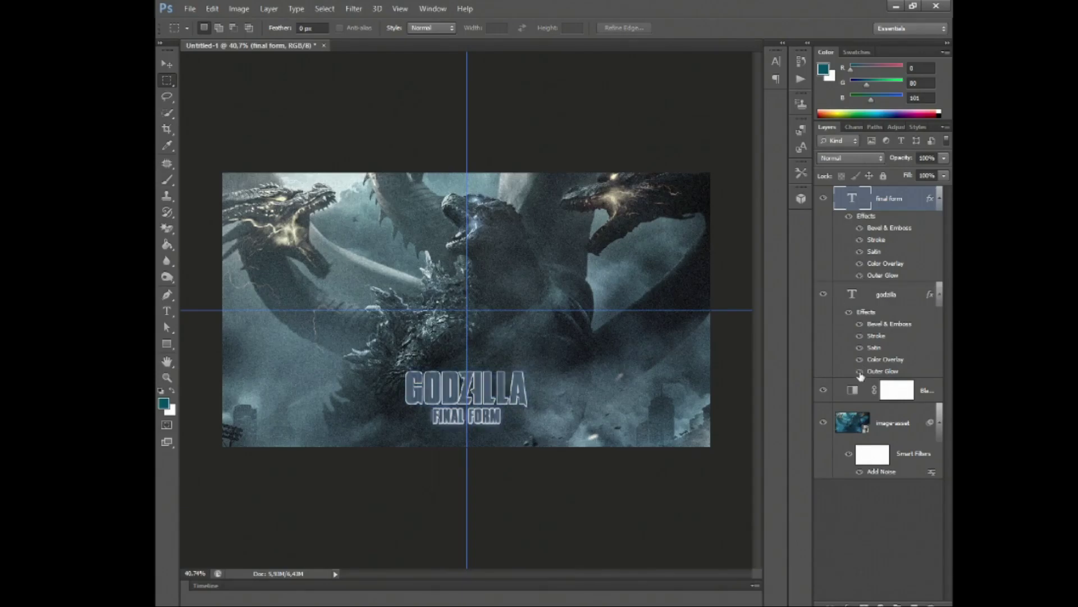
left_click(859, 372)
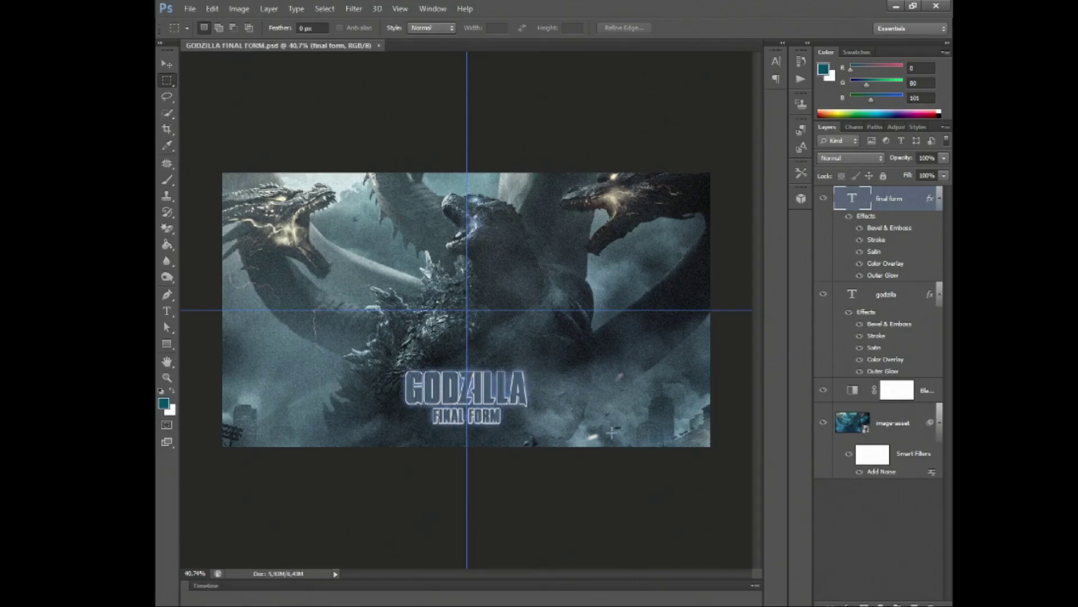
- Add a new layer and start a 24 pt text line on the poster
key("ctrl+shift+alt+n")
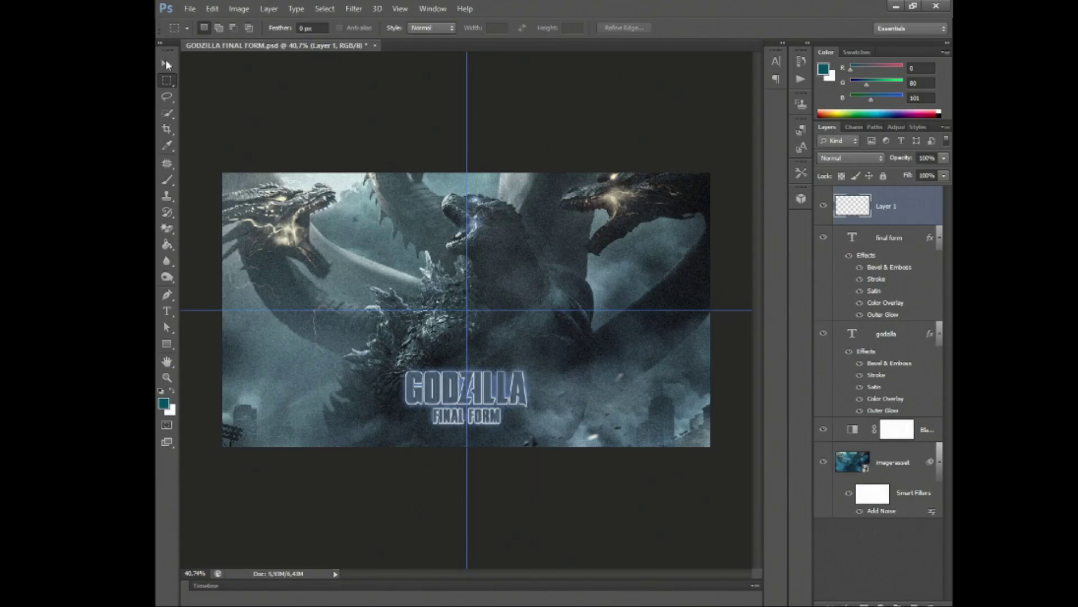
left_click(167, 310)
left_click(318, 409)
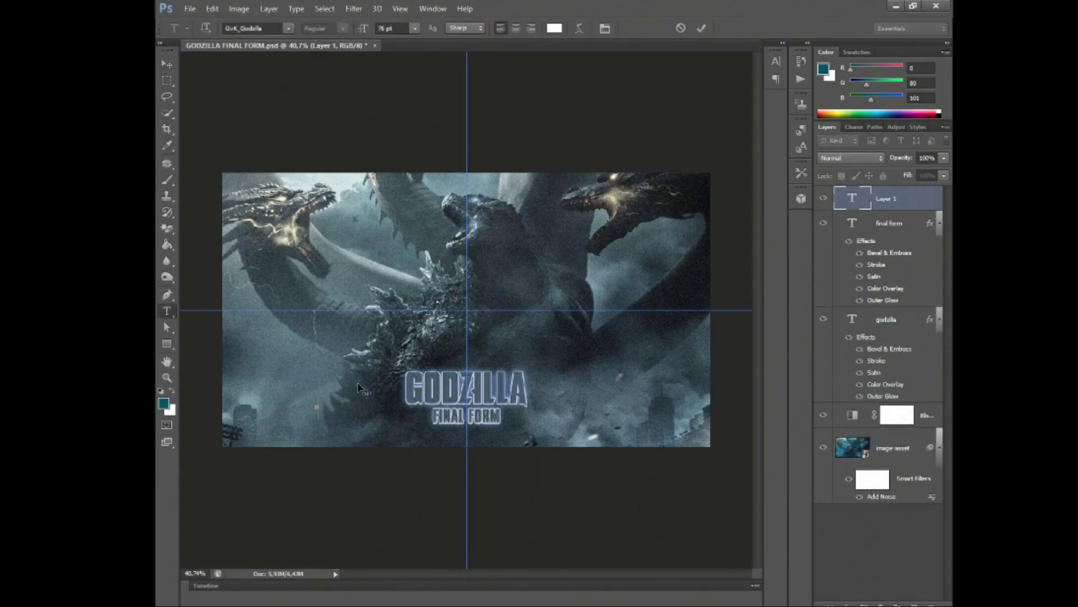
type("I")
left_click(414, 28)
left_click(425, 170)
- Enlarge the PREMIERE ON FOX MOVIES NEXT YEAR line to about 194% and stretch it wider
left_click(170, 69)
left_click_drag(400, 425, 505, 444)
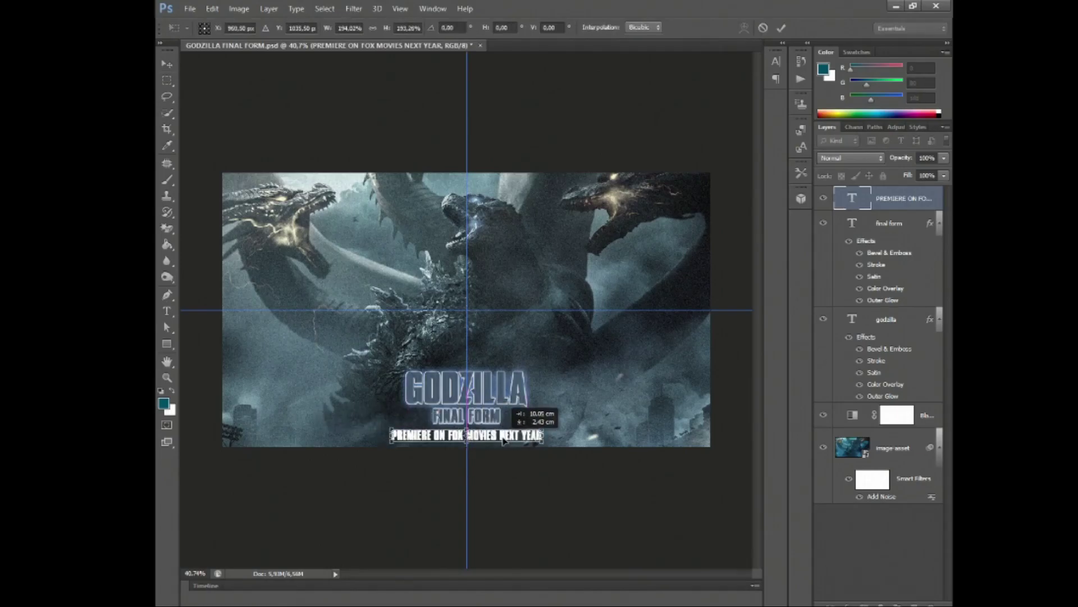
scroll(475, 458, "up", 5)
scroll(475, 458, "down", 1)
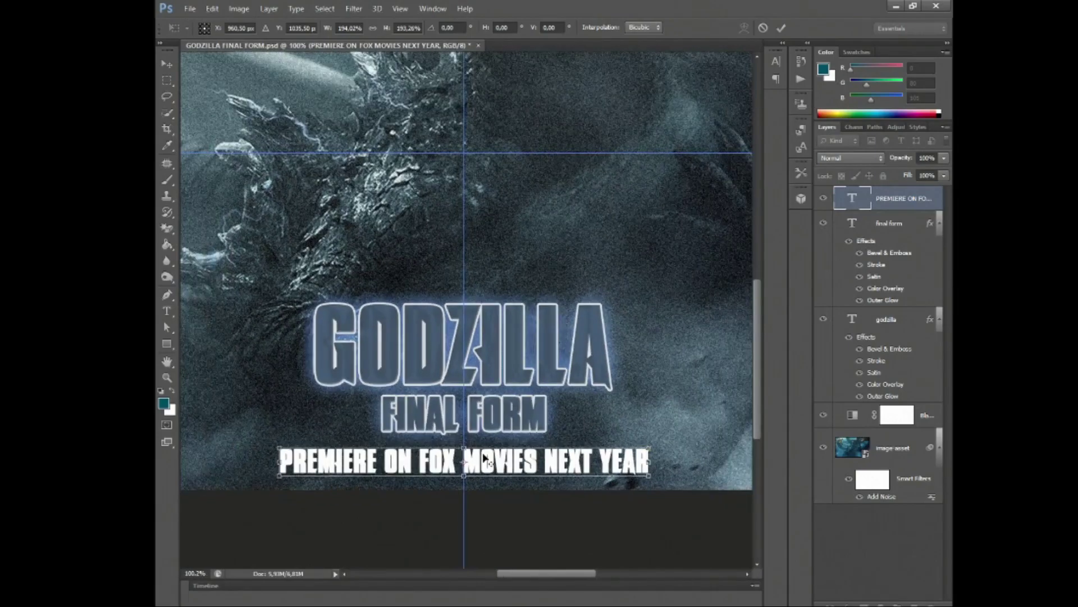
scroll(478, 460, "down", 3)
scroll(486, 462, "down", 1)
scroll(487, 460, "down", 1)
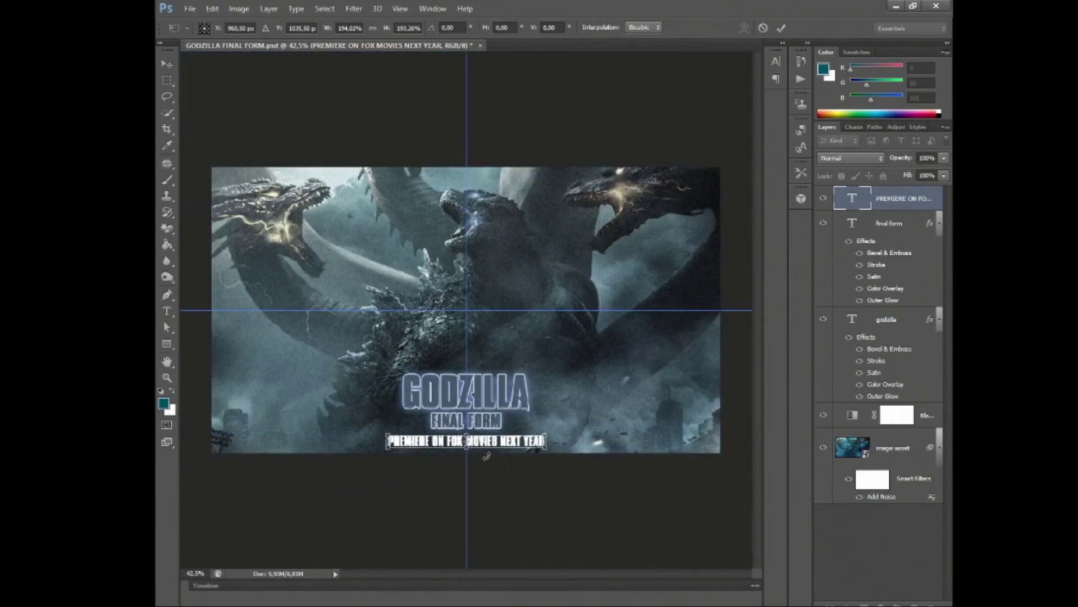
left_click_drag(548, 441, 600, 440)
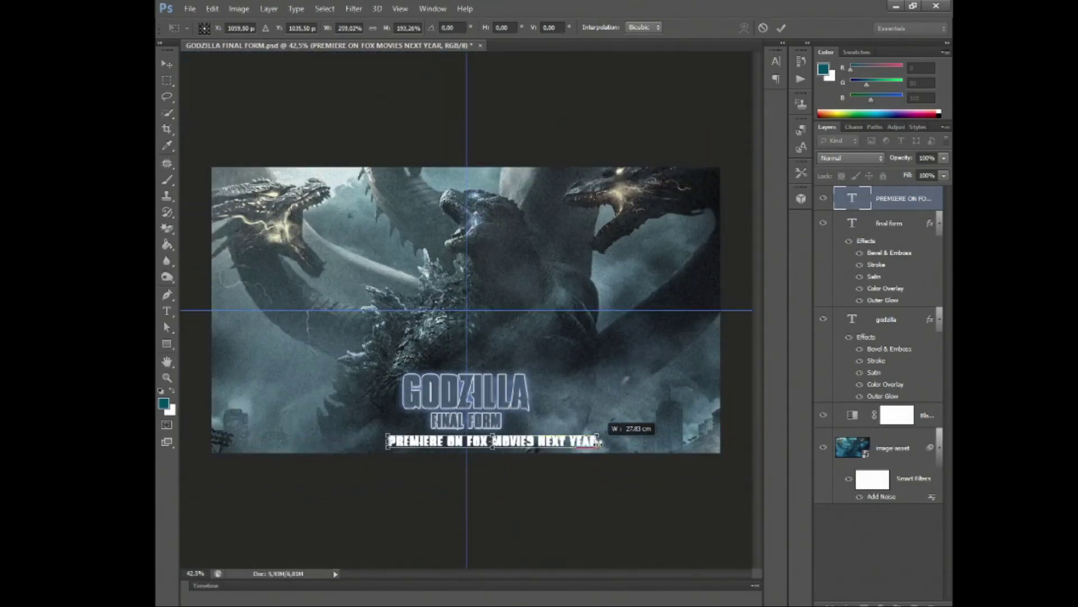
left_click(433, 8)
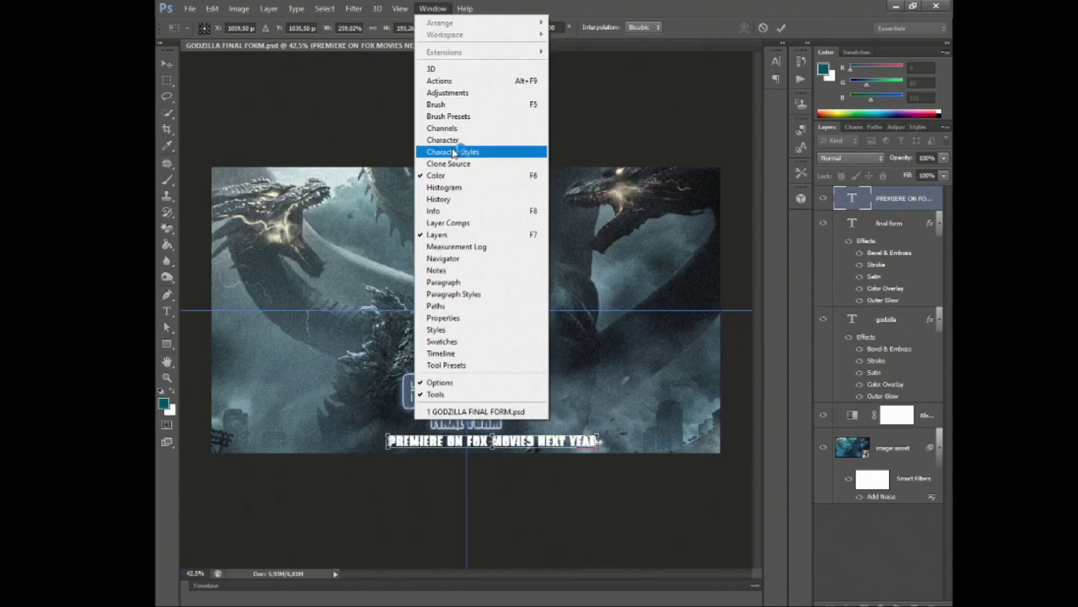
- Commit the stretched subtitle and set its letter tracking to 120
left_click(466, 138)
left_click(740, 52)
key("Return")
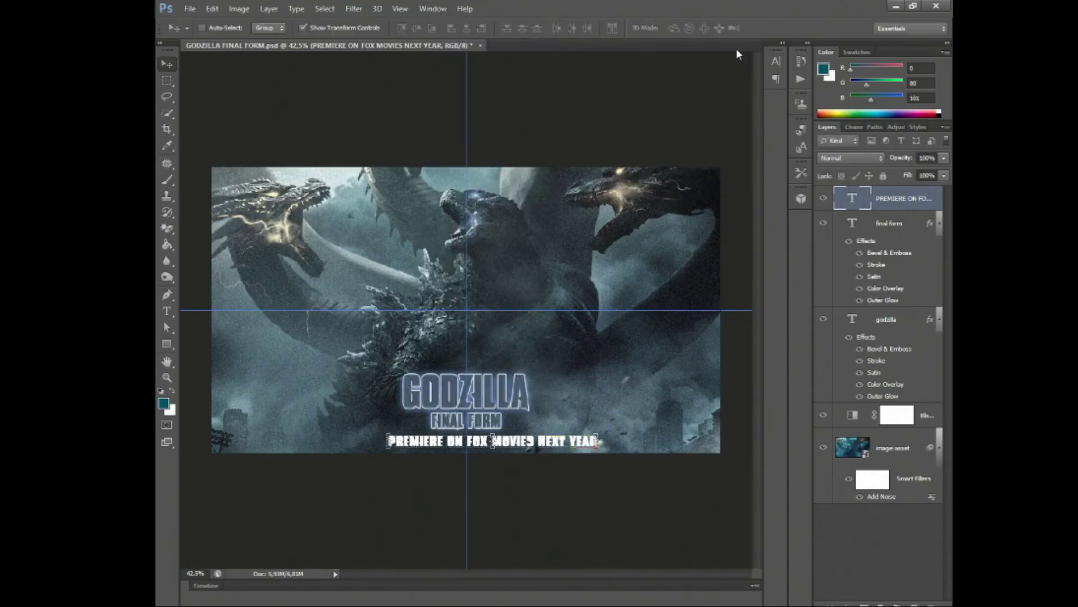
left_click(426, 9)
left_click(457, 135)
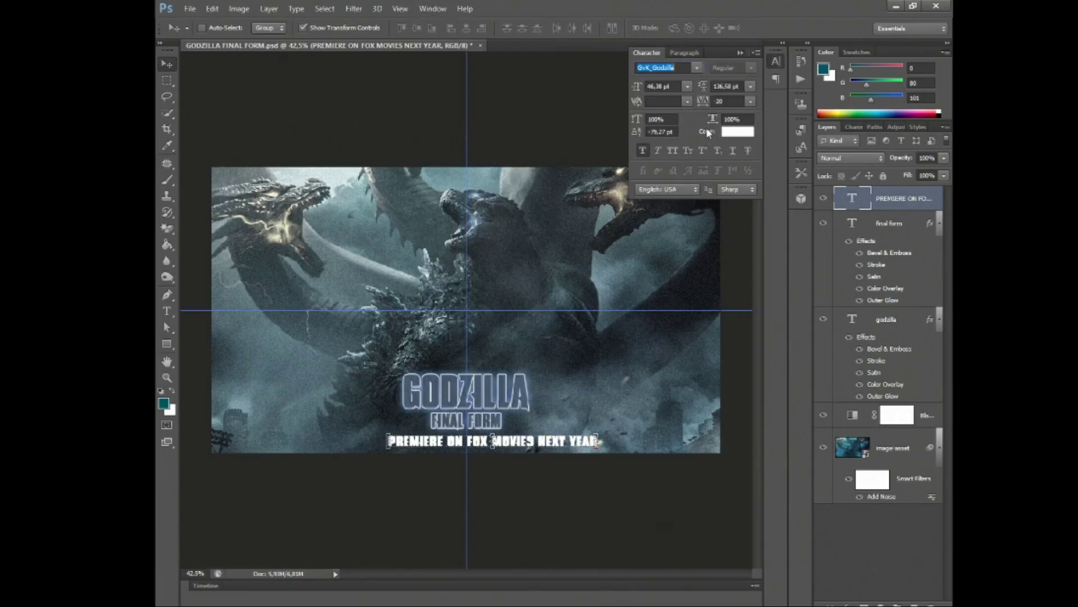
left_click(705, 101)
left_click_drag(705, 103, 712, 103)
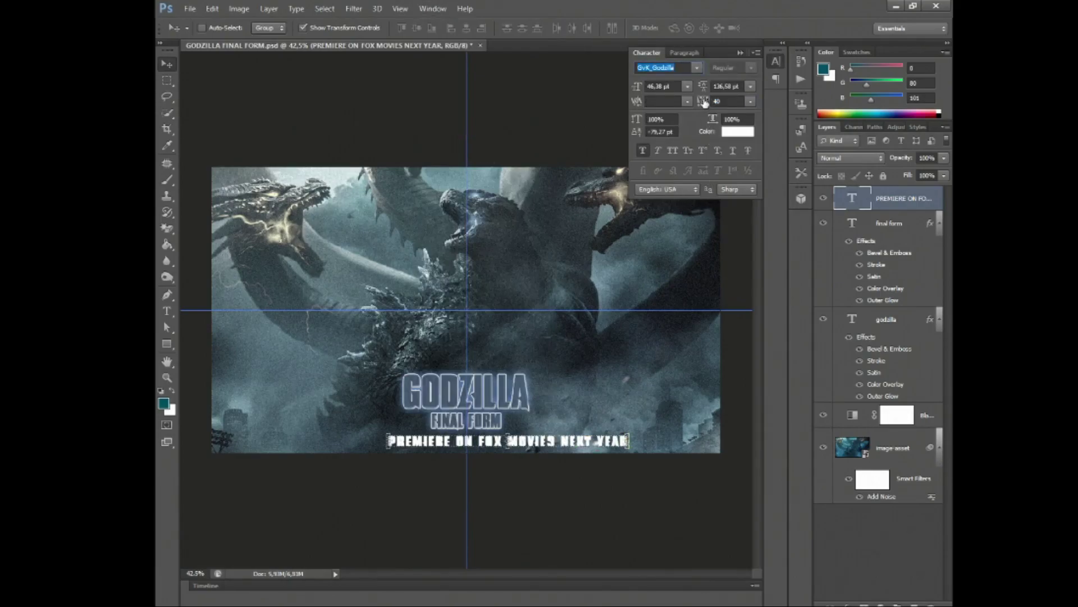
- Try MADE Soulmaze, then set the subtitle font to MADE TOMMY
type("Maddison Sign...")
left_click(697, 67)
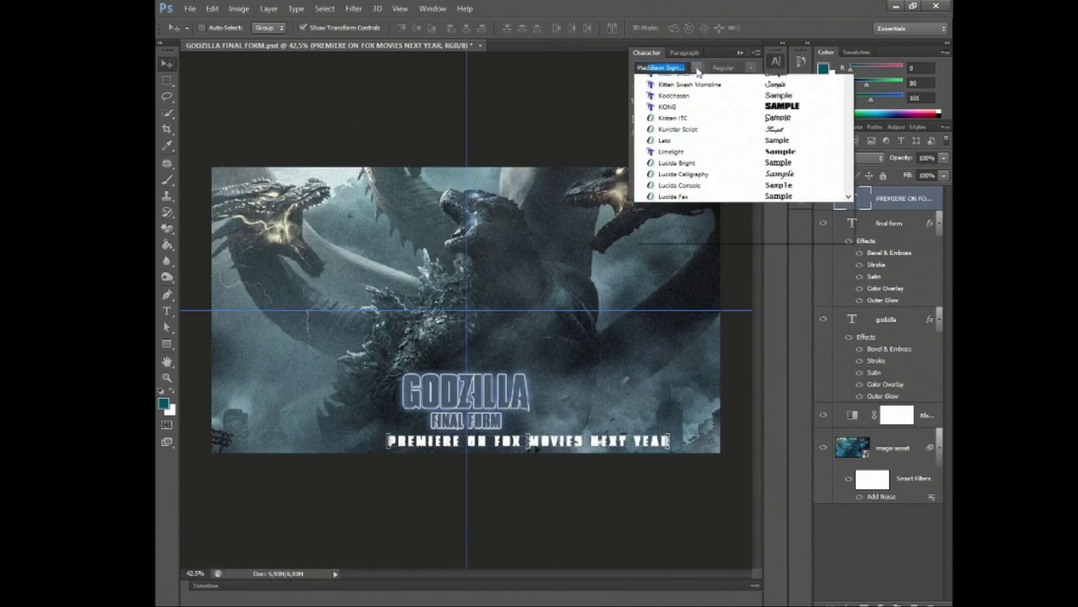
left_click(686, 97)
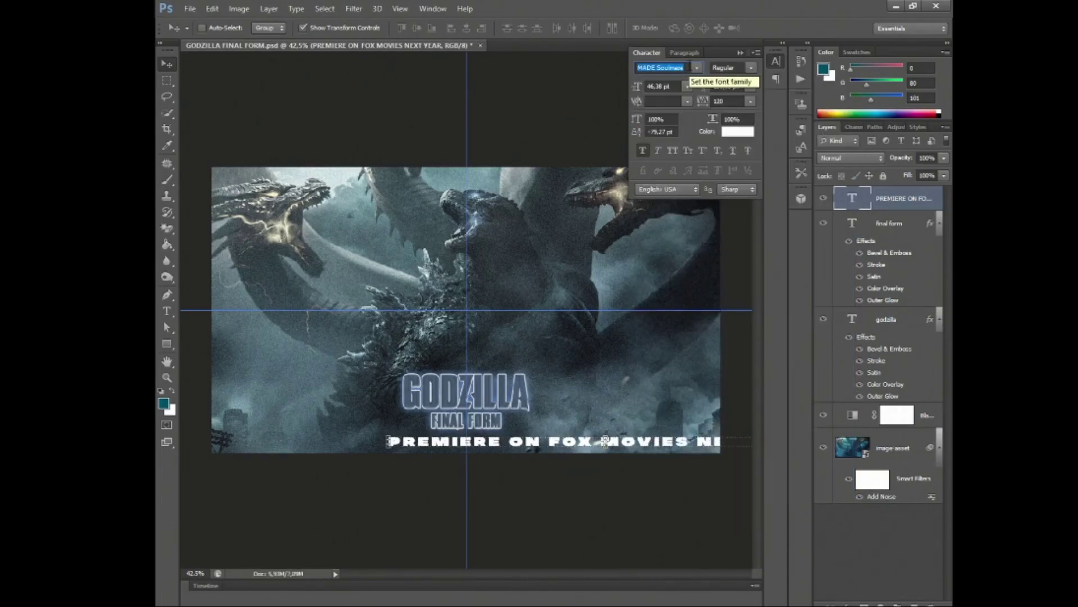
left_click(696, 67)
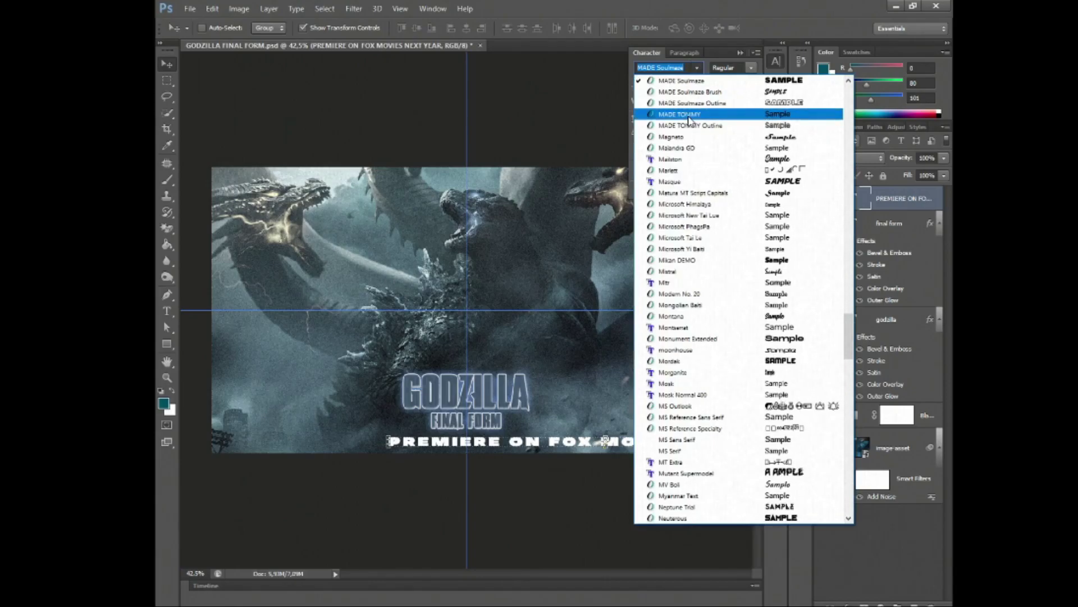
left_click(689, 111)
- Set the subtitle weight to Bold after briefly trying a light weight
left_click(730, 67)
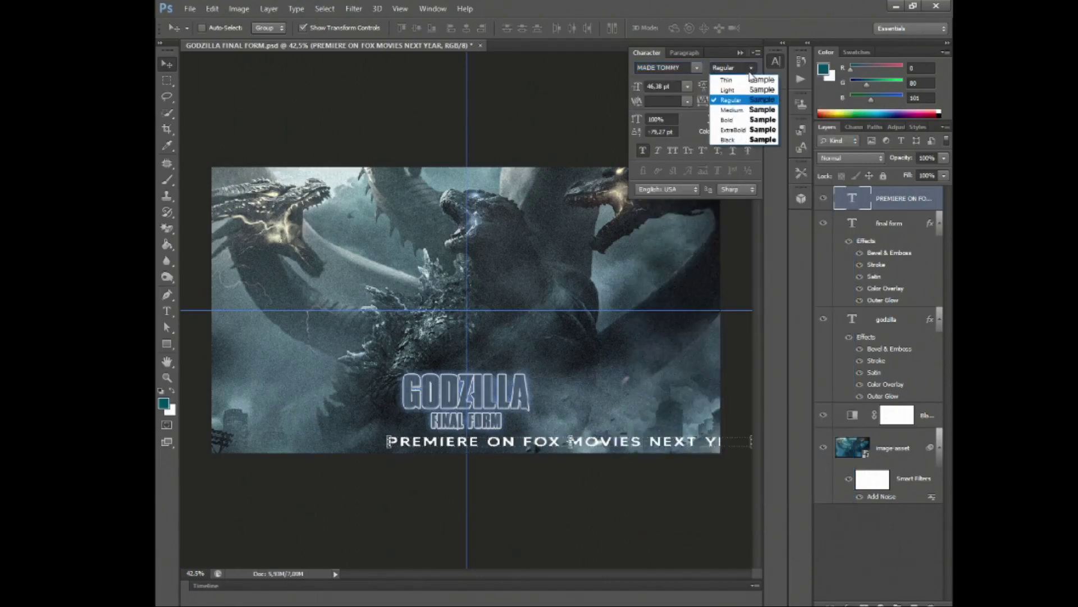
left_click(740, 121)
left_click(751, 68)
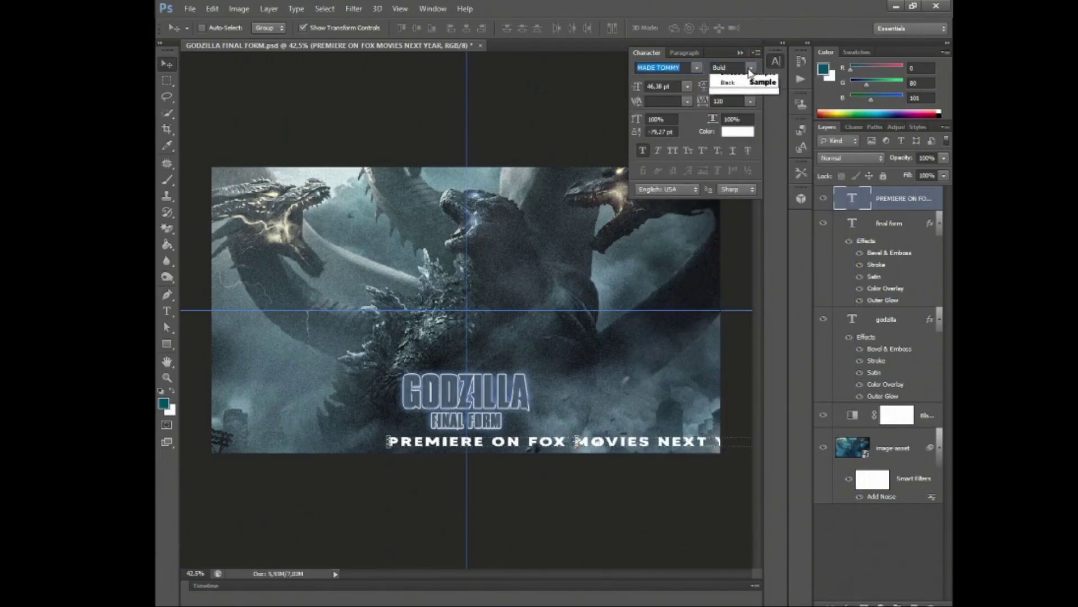
left_click(744, 87)
left_click(750, 67)
left_click(740, 140)
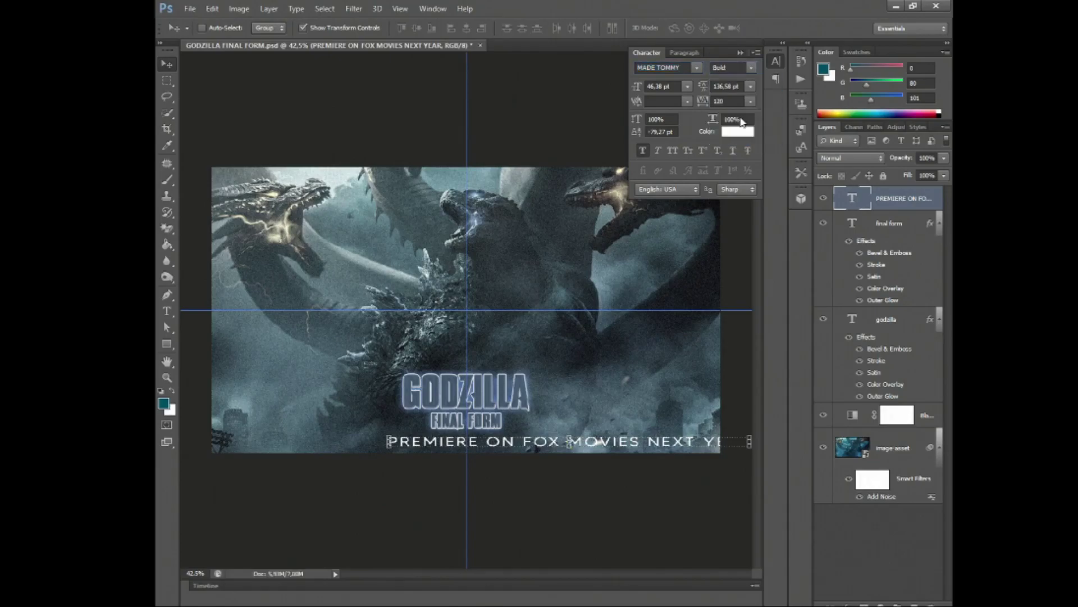
- Move the subtitle up-left over the GODZILLA title
left_click(776, 60)
left_click_drag(635, 443, 455, 400)
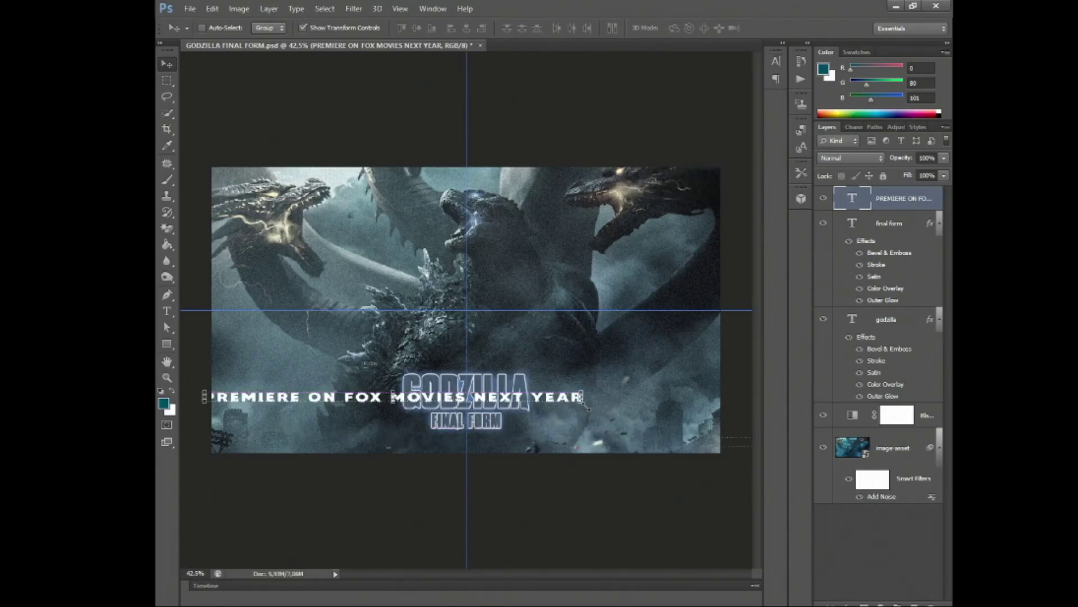
key("ctrl+t")
- Shrink the subtitle to about a third and move it just under FINAL FORM
mouse_move(587, 405)
left_mouse_down()
mouse_move(347, 396)
mouse_move(504, 444)
left_mouse_up()
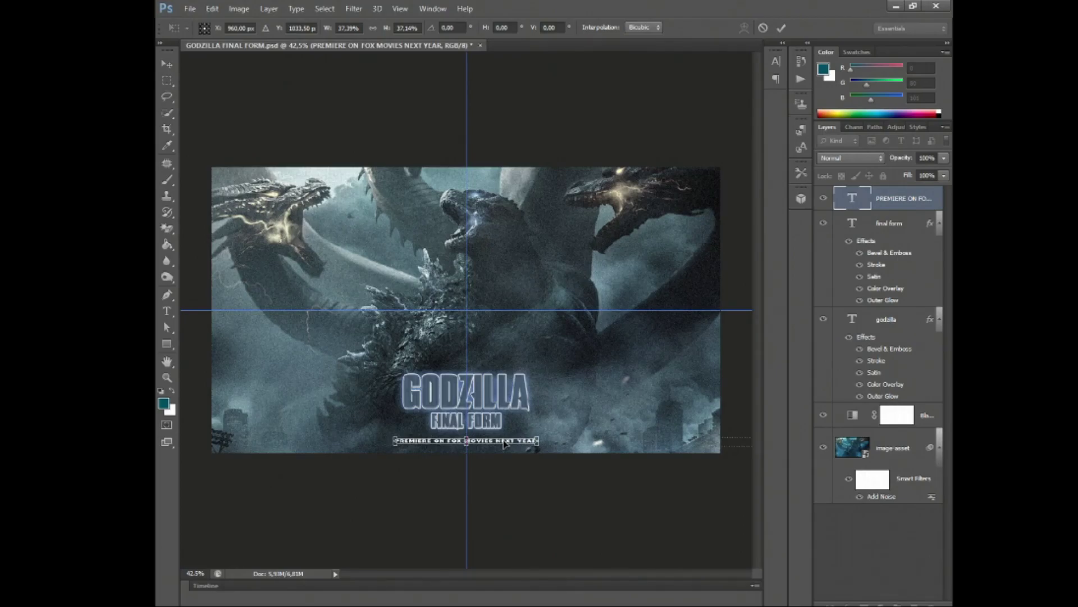
key("Return")
key("m")
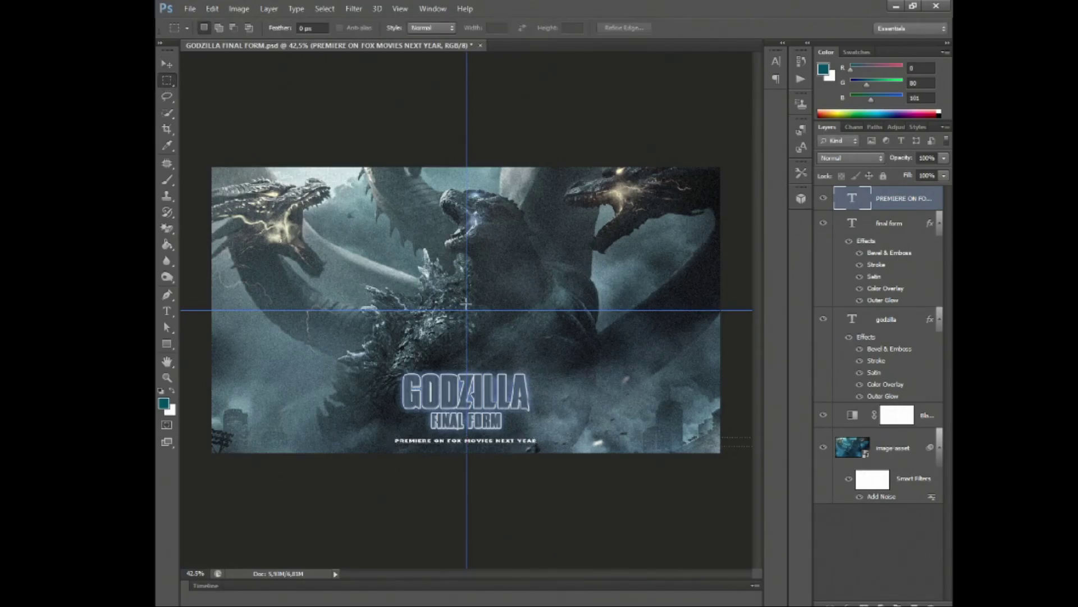
left_click(166, 64)
scroll(478, 431, "up", 5)
scroll(478, 432, "up", 2)
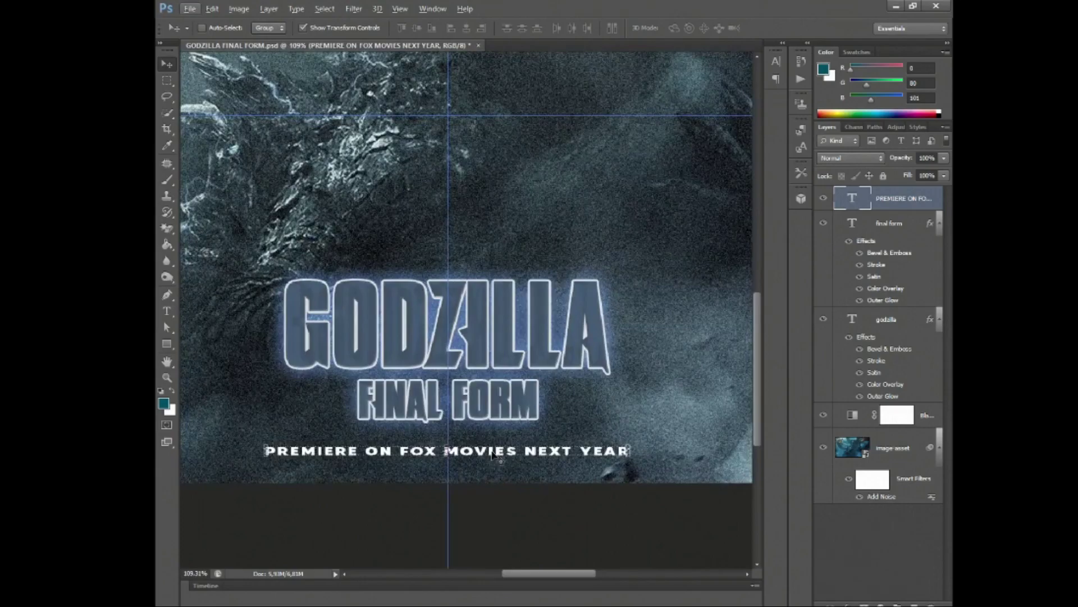
left_click_drag(490, 452, 505, 452)
- Narrow the subtitle and nudge it right to centre it under FINAL FORM
key("ctrl+t")
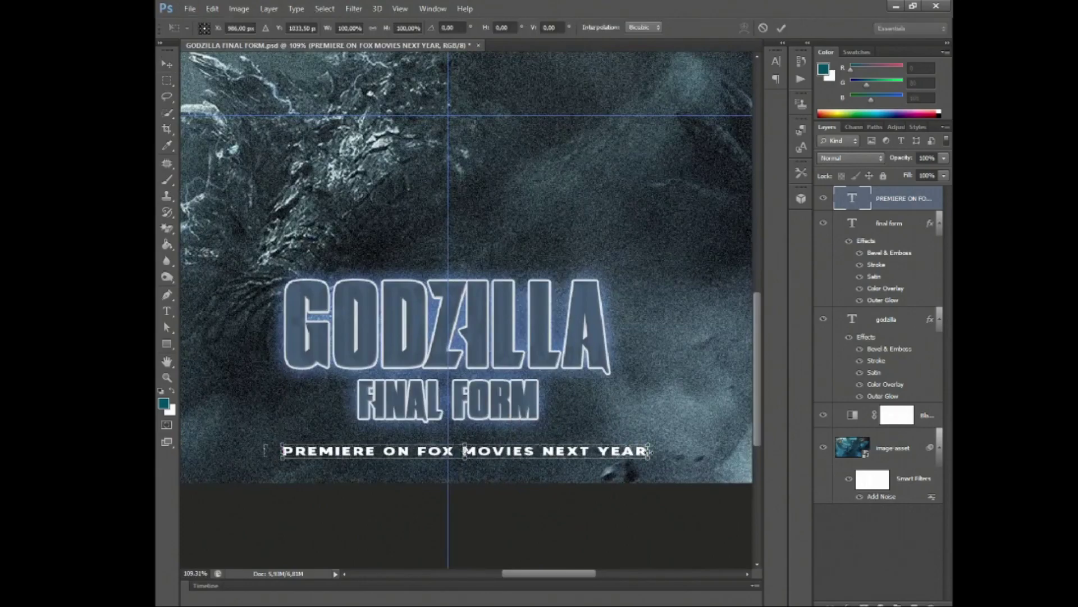
left_click_drag(649, 452, 610, 451)
key("Return")
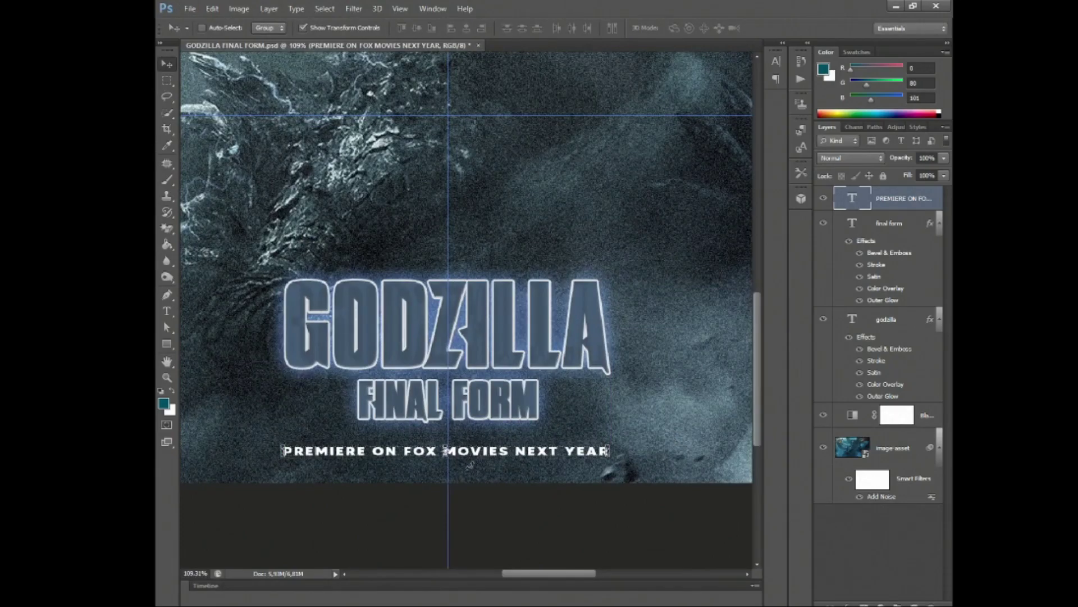
left_click_drag(469, 464, 472, 464)
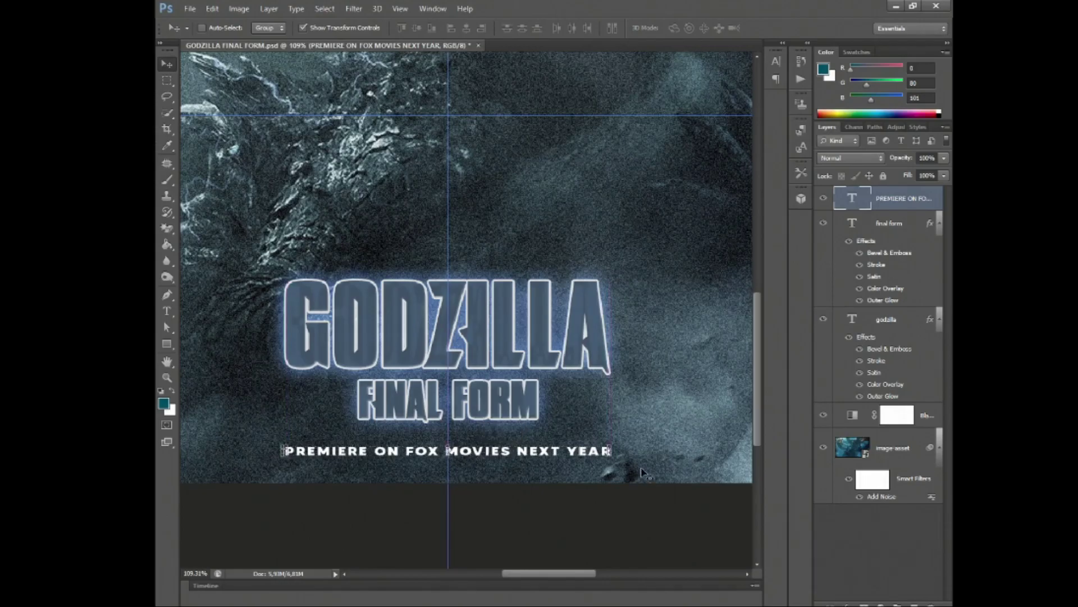
key("ctrl+t")
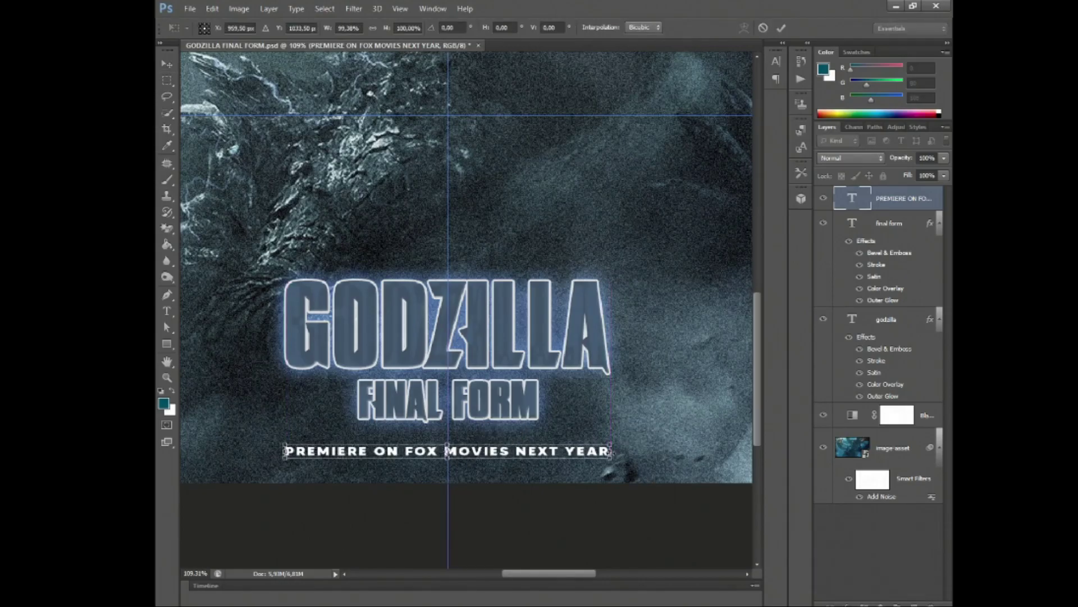
key("Return")
left_click_drag(555, 453, 556, 453)
- Fit the whole poster in view and zoom in slightly
key("m")
key("ctrl+0")
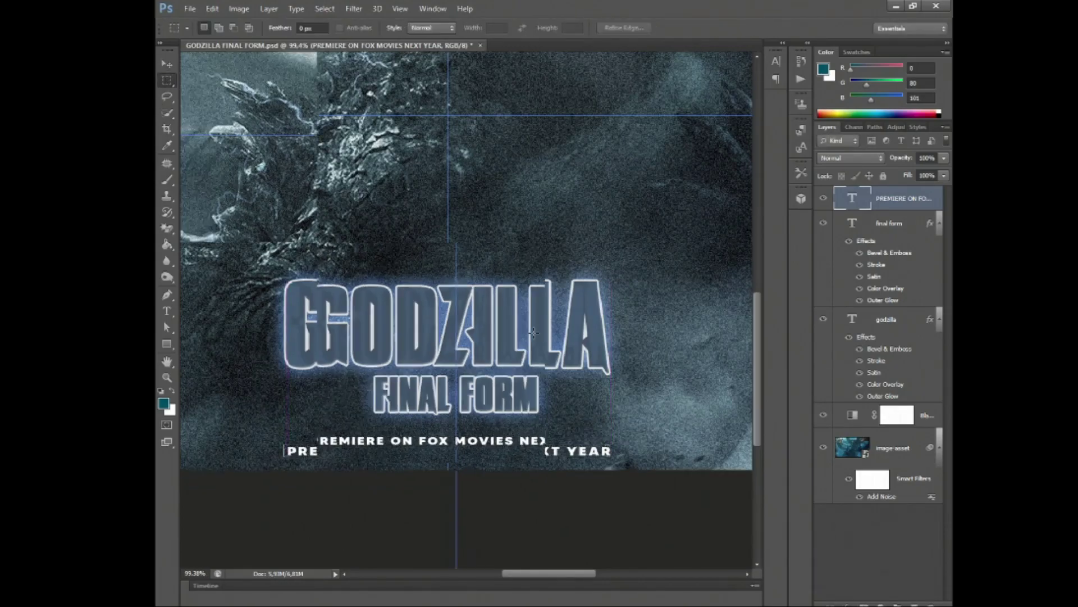
key("ctrl+plus")
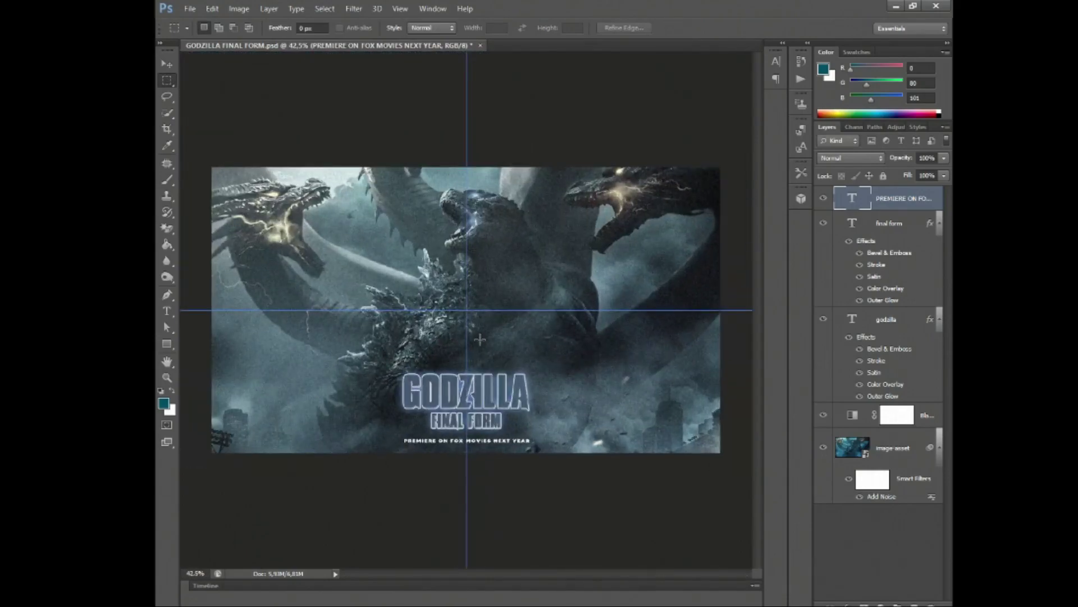
key("v")
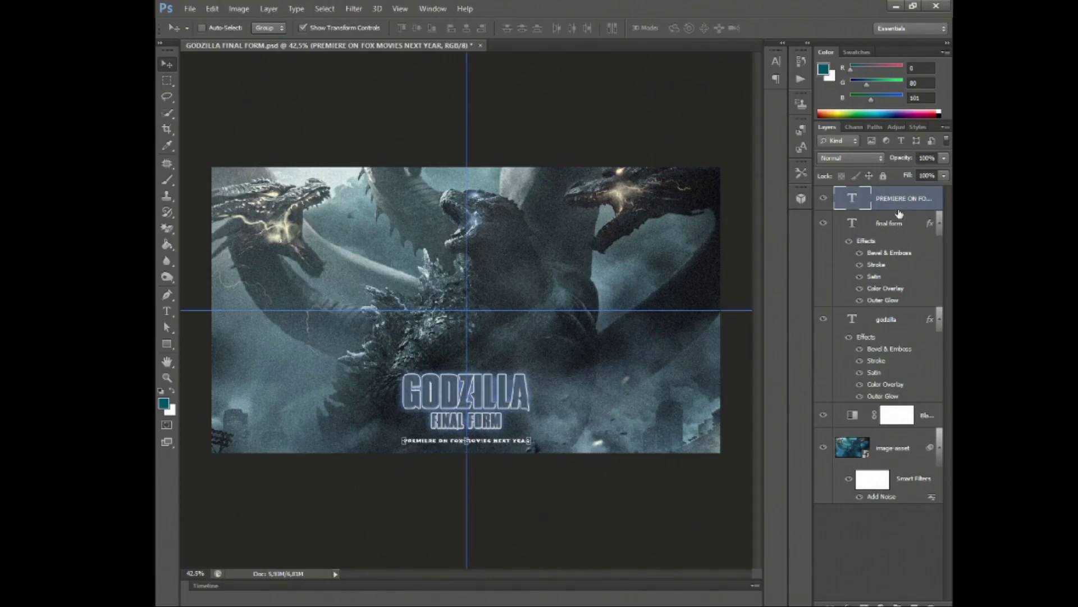
- Select the final form and godzilla title layers together
left_click(897, 225)
left_click(893, 319)
left_click(896, 228, "ctrl")
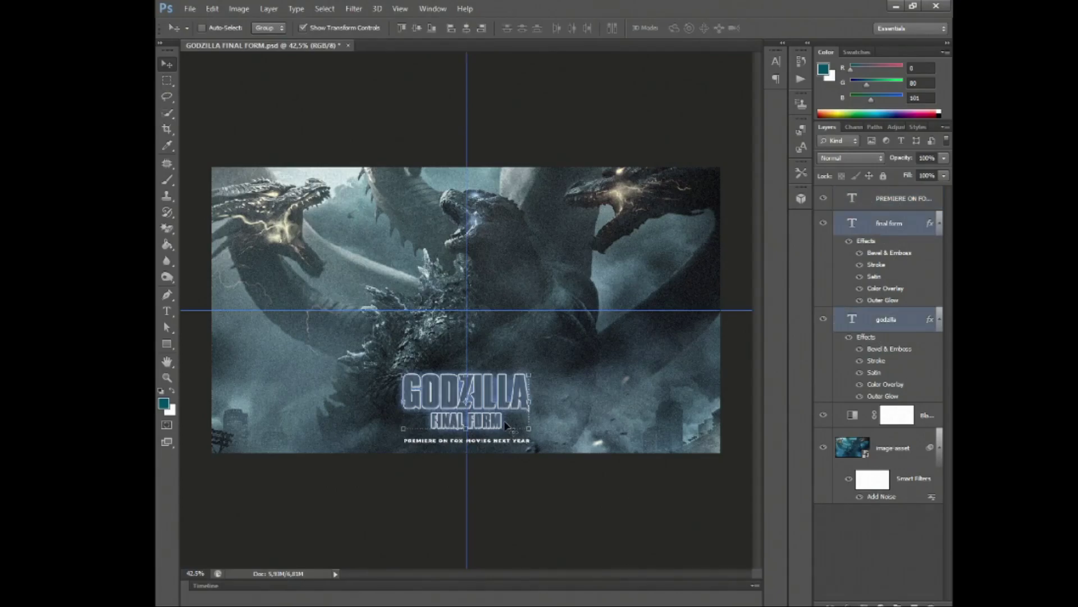
scroll(505, 426, "up", 4)
scroll(506, 426, "up", 5)
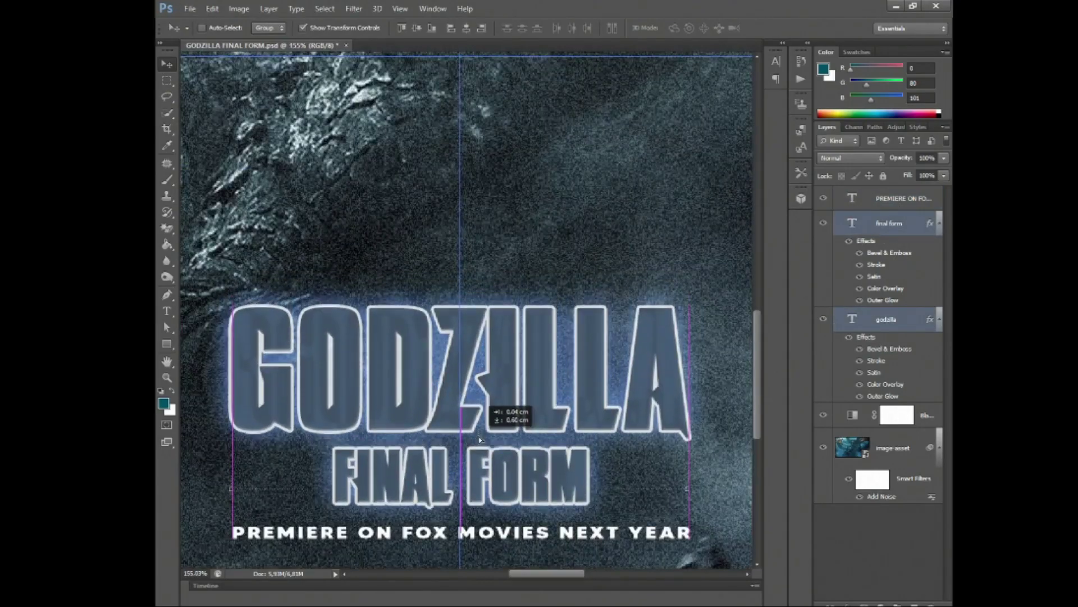
key("m")
scroll(520, 376, "down", 3)
scroll(520, 376, "down", 3)
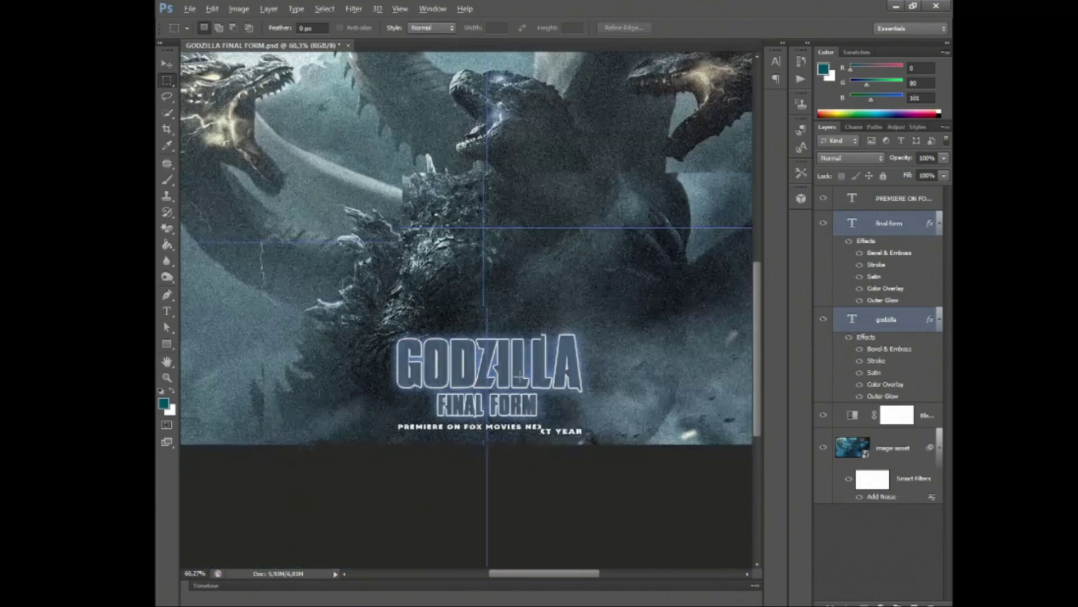
scroll(520, 376, "down", 2)
scroll(522, 368, "down", 1)
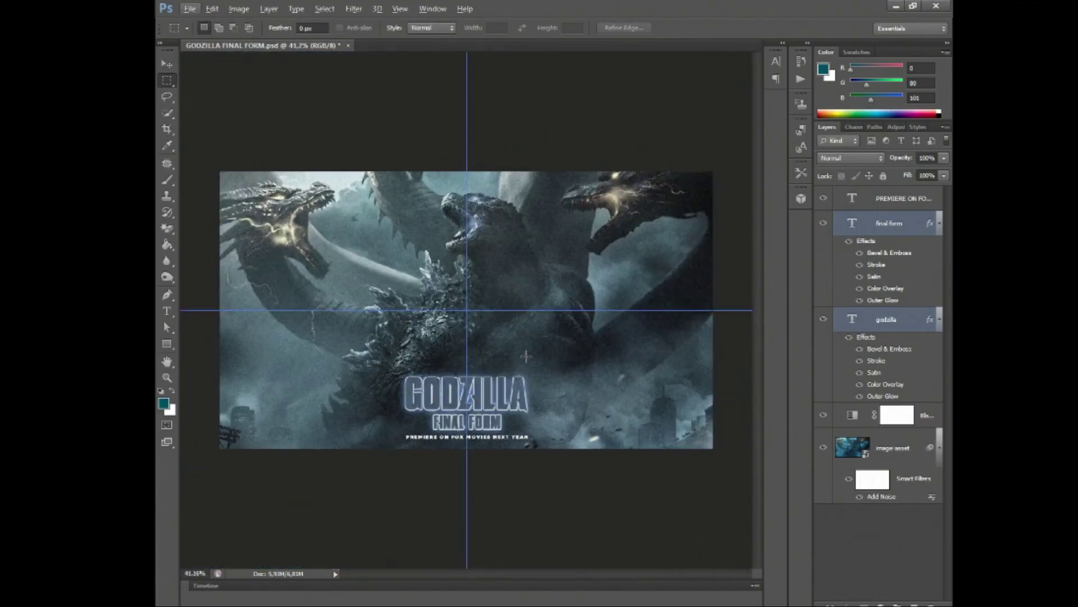
- Place the FOX MOVIES PREMIUM logo file into the poster, discarding a mistaken first placement
left_click(191, 9)
left_click(225, 210)
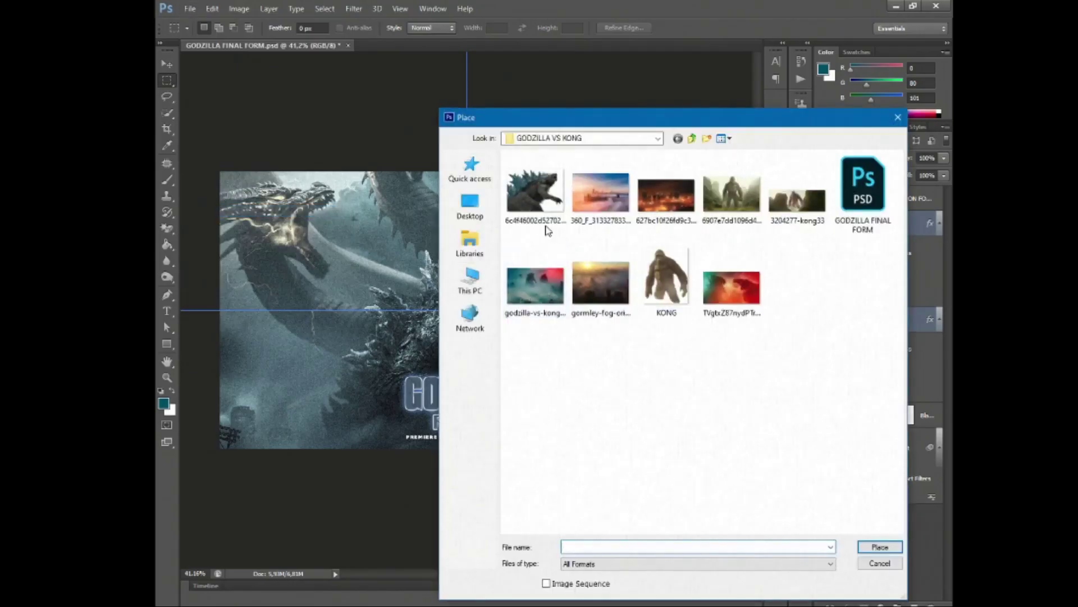
left_click(797, 382)
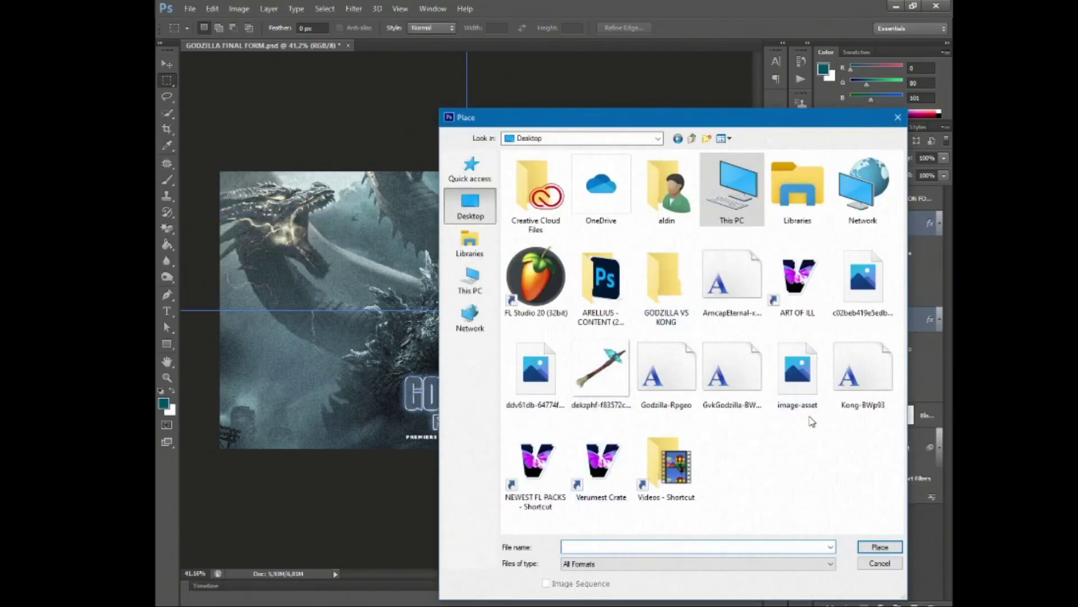
left_click(879, 546)
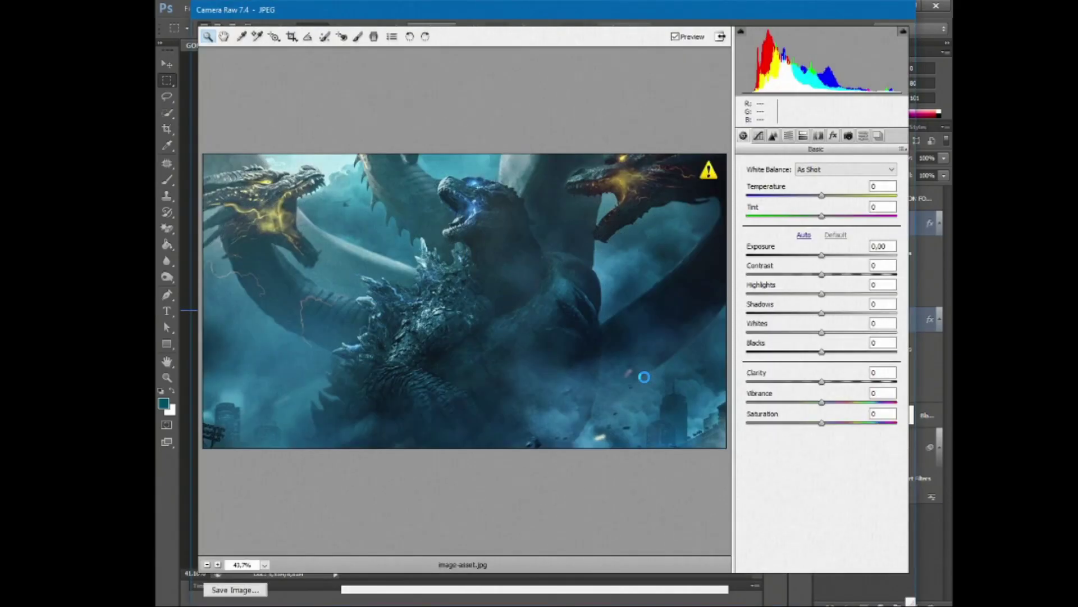
key("Return")
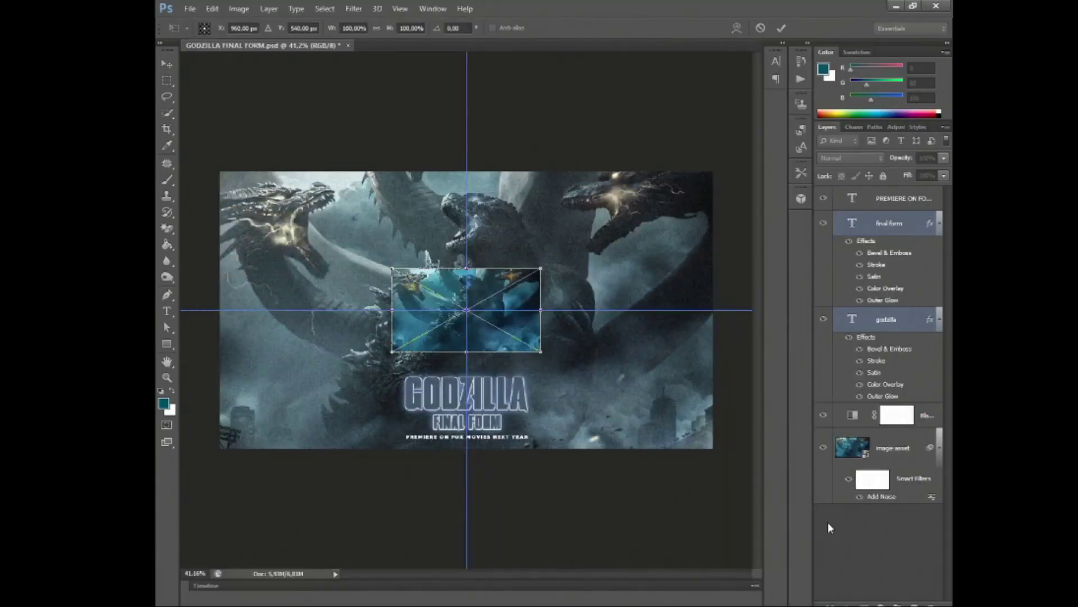
key("Escape")
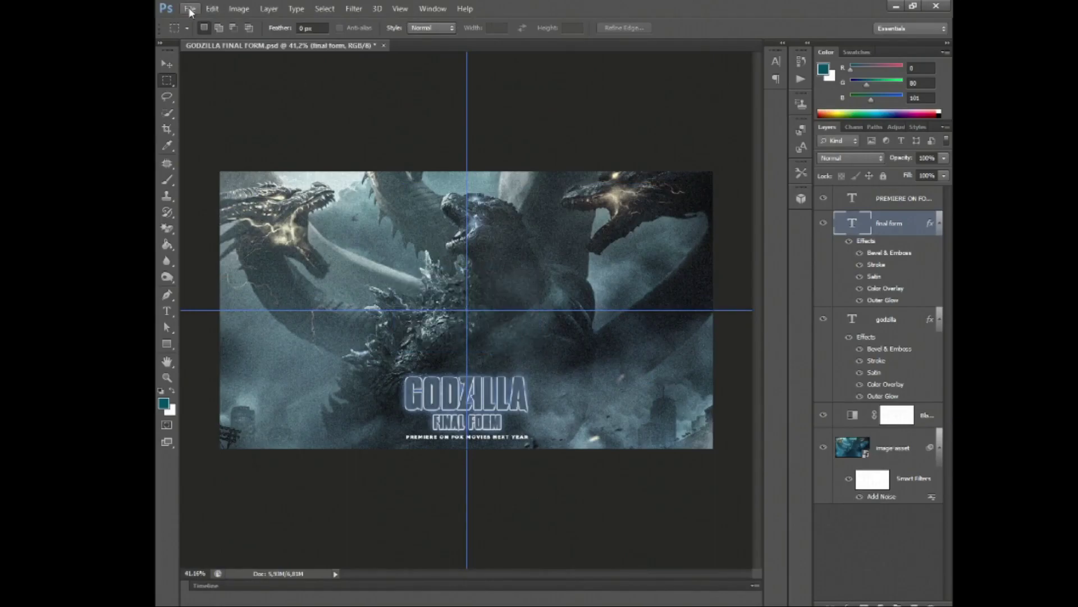
left_click(190, 9)
left_click(214, 211)
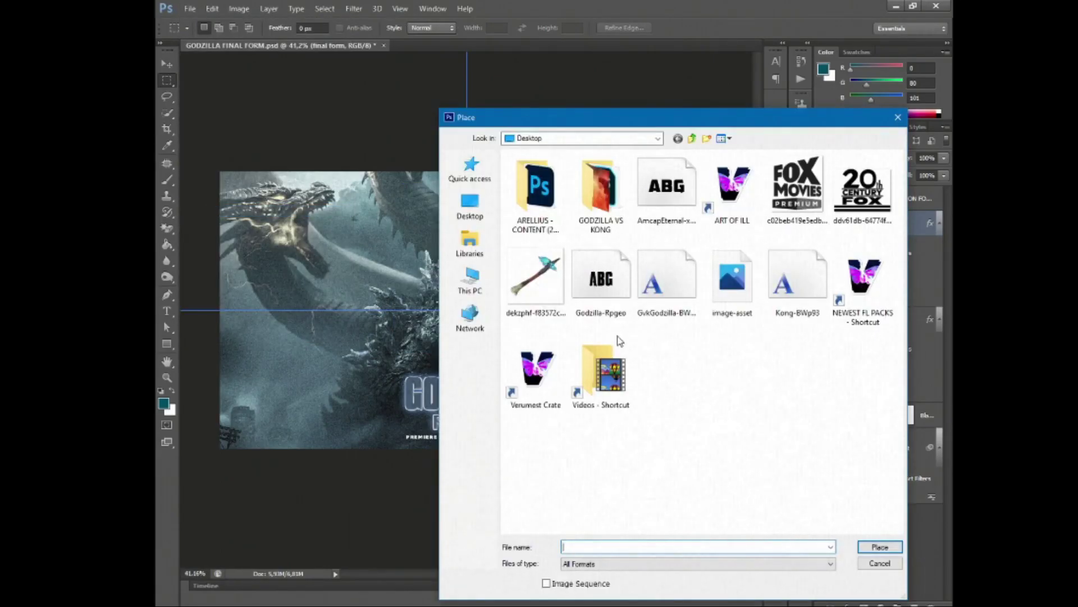
left_click(797, 185)
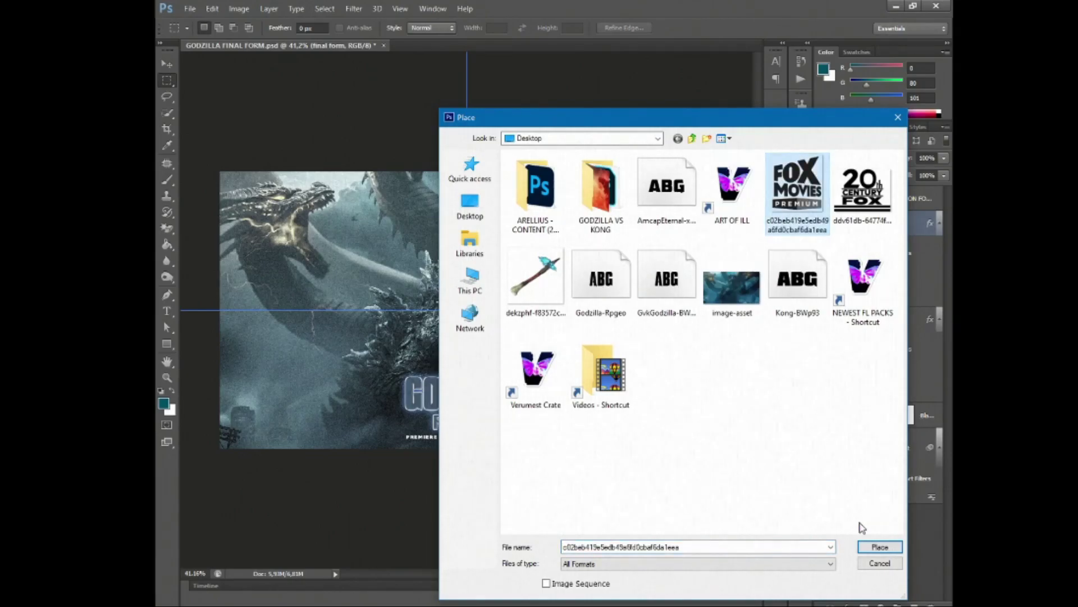
left_click(880, 547)
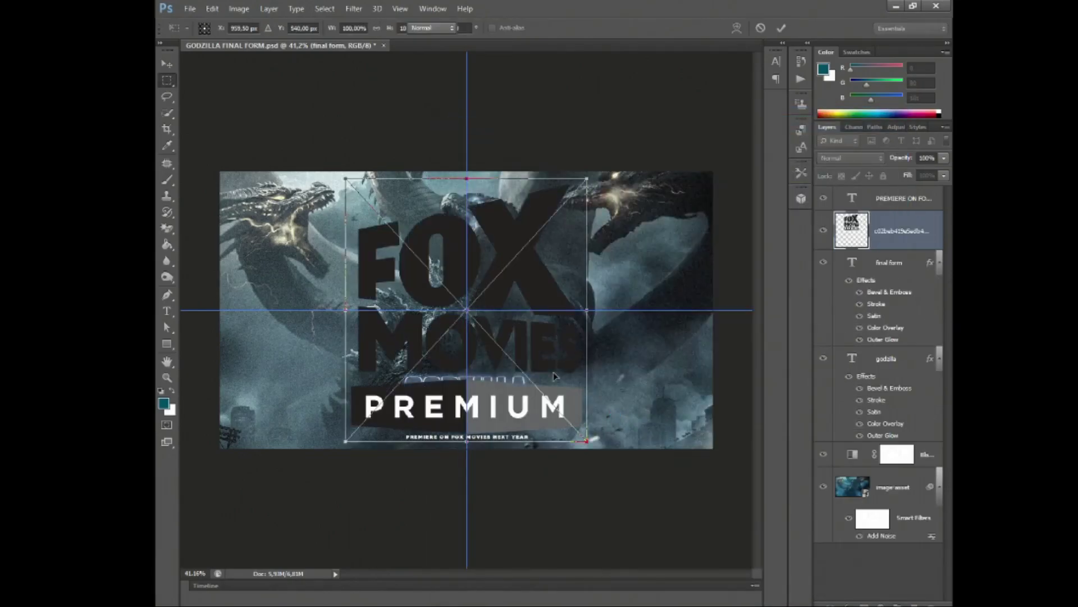
key("Return")
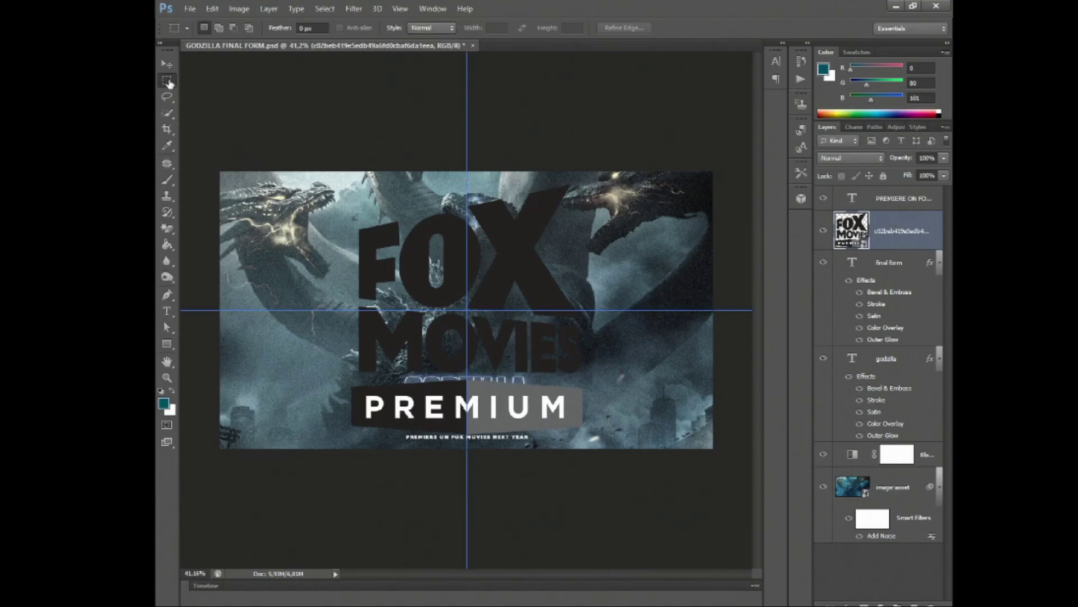
- Give the logo layer a white Color Overlay style
double_click(921, 239)
left_click(617, 437)
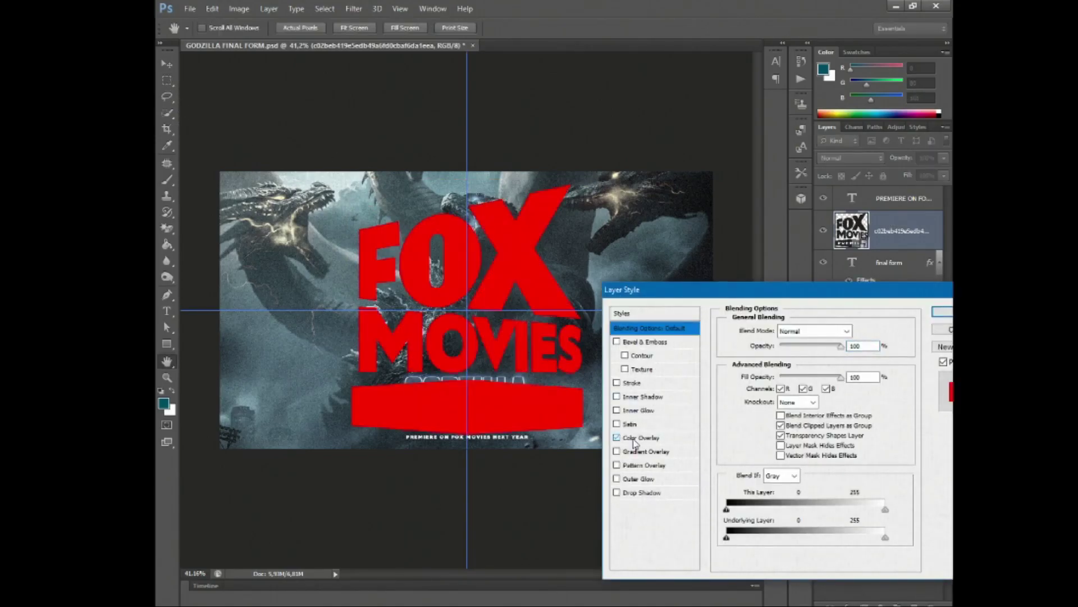
left_click(637, 437)
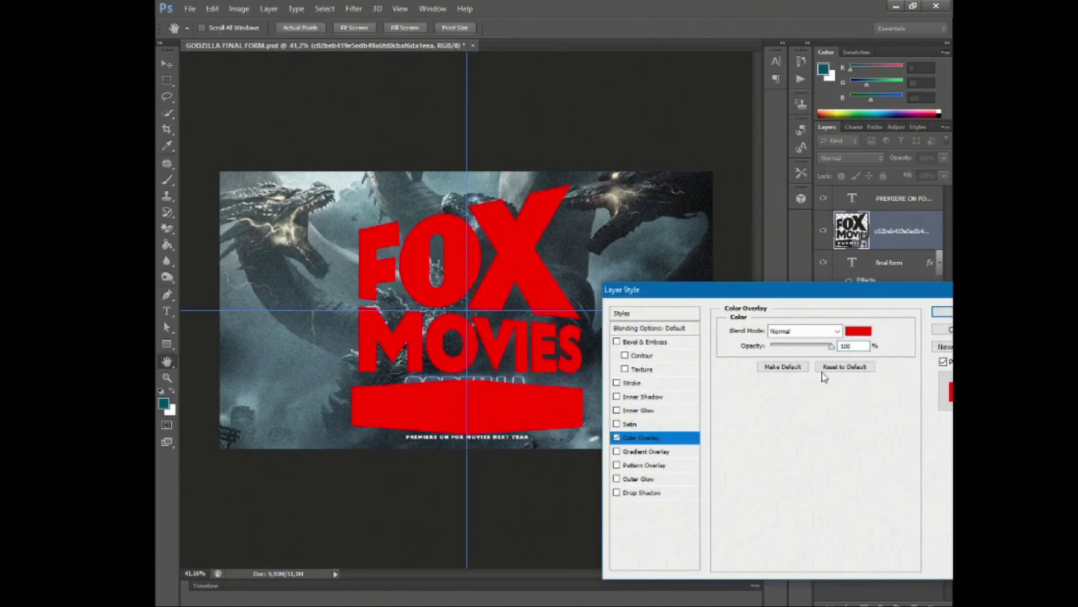
left_click(854, 332)
left_click_drag(696, 433, 696, 397)
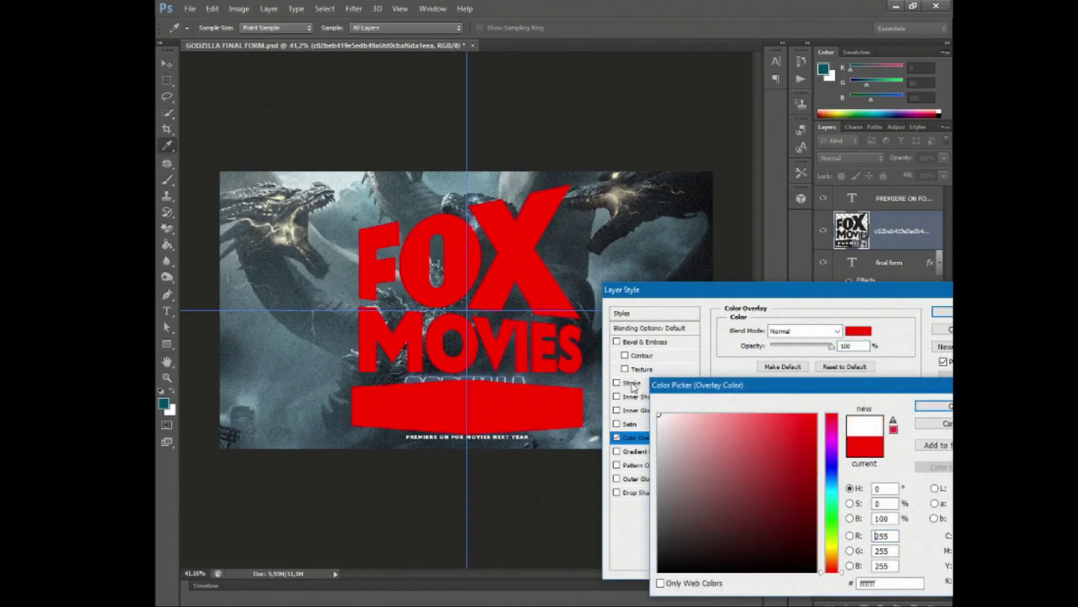
left_click(943, 406)
left_click(944, 312)
- Scale the FOX MOVIES logo down to a small badge centred above the GODZILLA title
key("v")
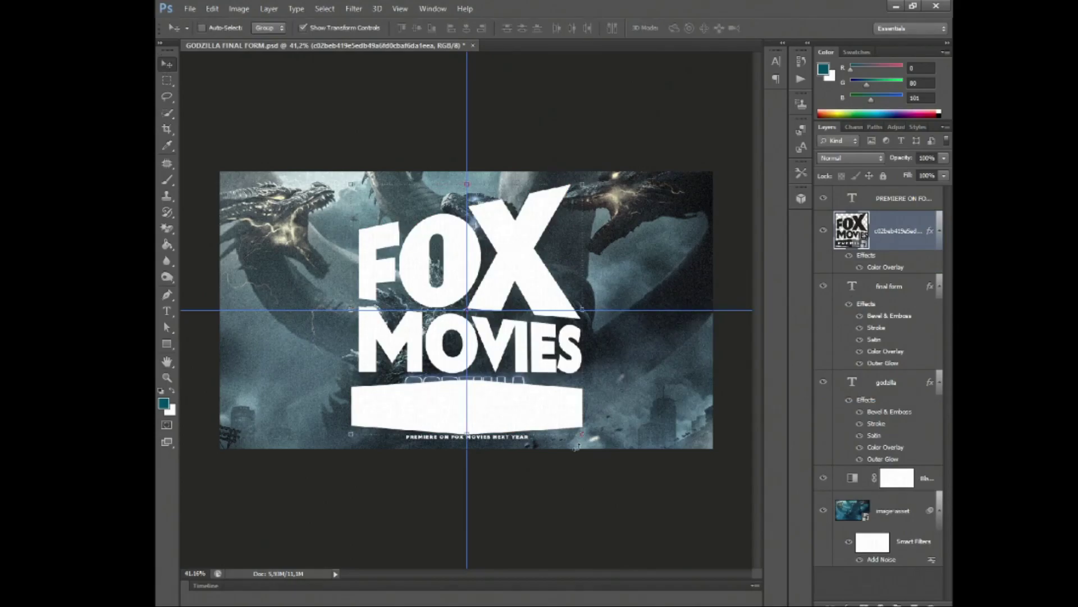
key("ctrl+t")
left_click_drag(582, 434, 383, 219)
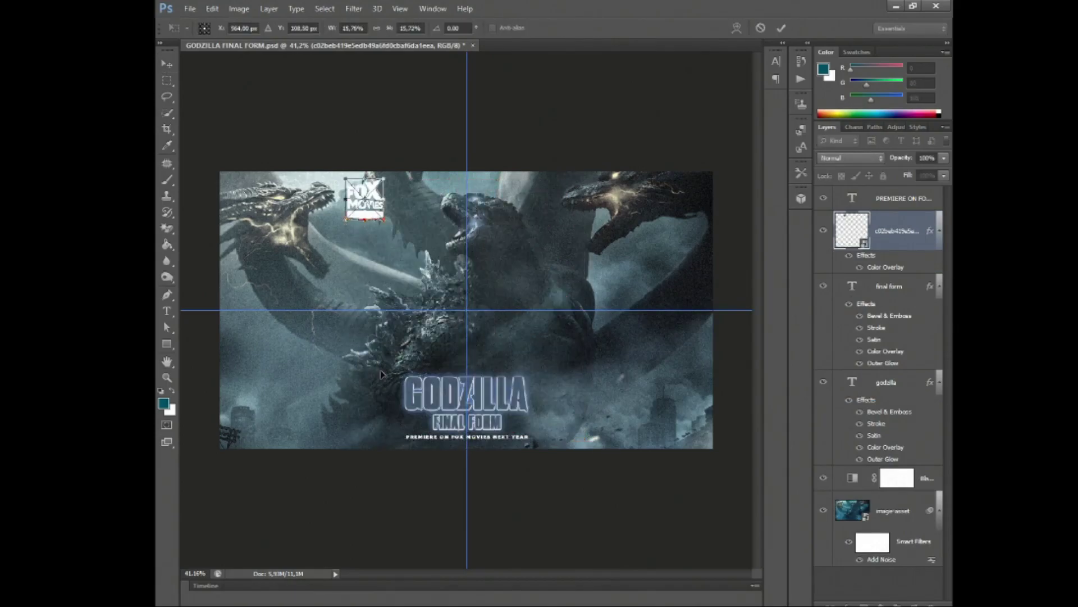
left_click_drag(438, 372, 627, 325)
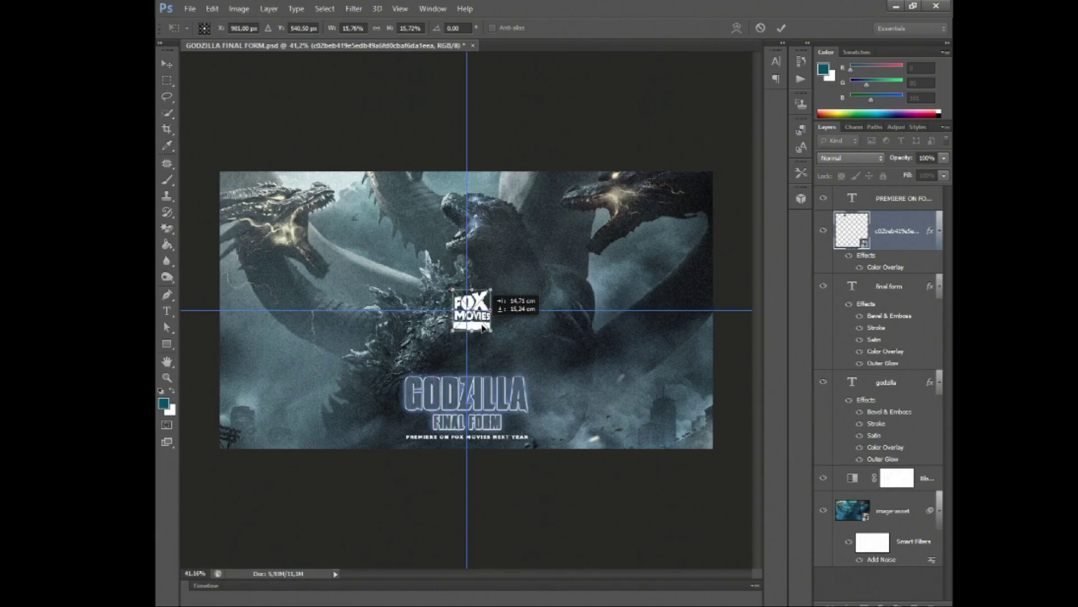
mouse_move(463, 327)
left_mouse_down()
mouse_move(396, 420)
mouse_move(375, 397)
mouse_move(475, 365)
left_mouse_up()
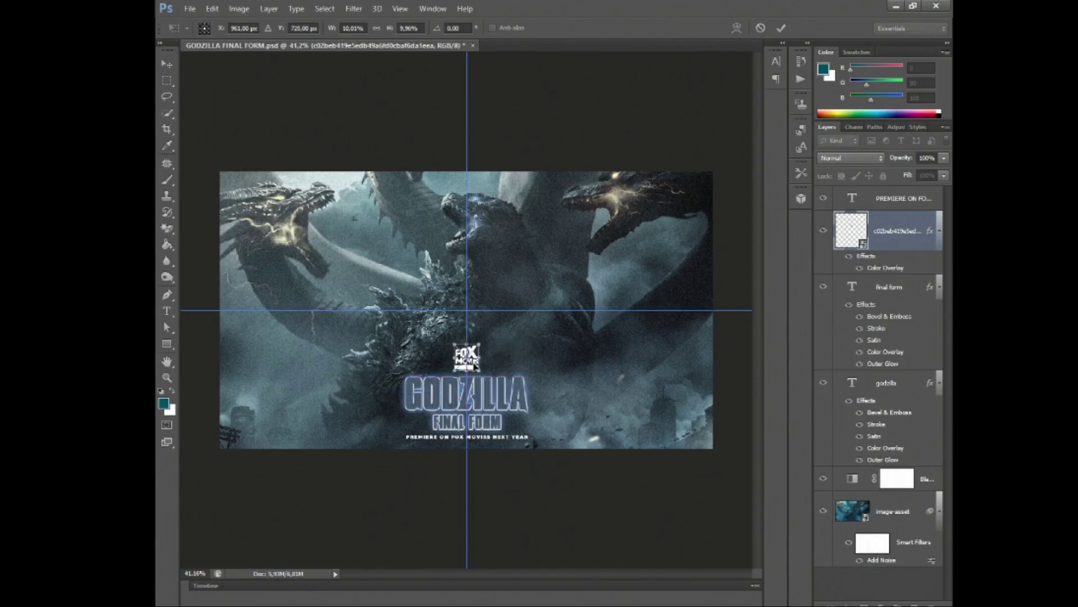
key("Return")
key("m")
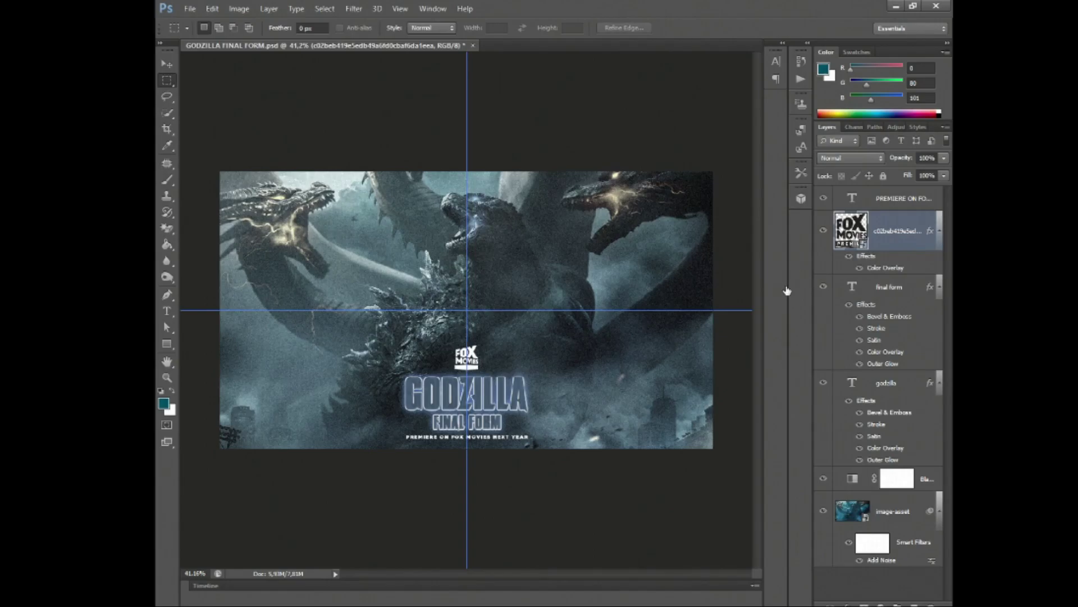
- Change the FOX MOVIES logo's Color Overlay to light grey e0e0e0
double_click(913, 242)
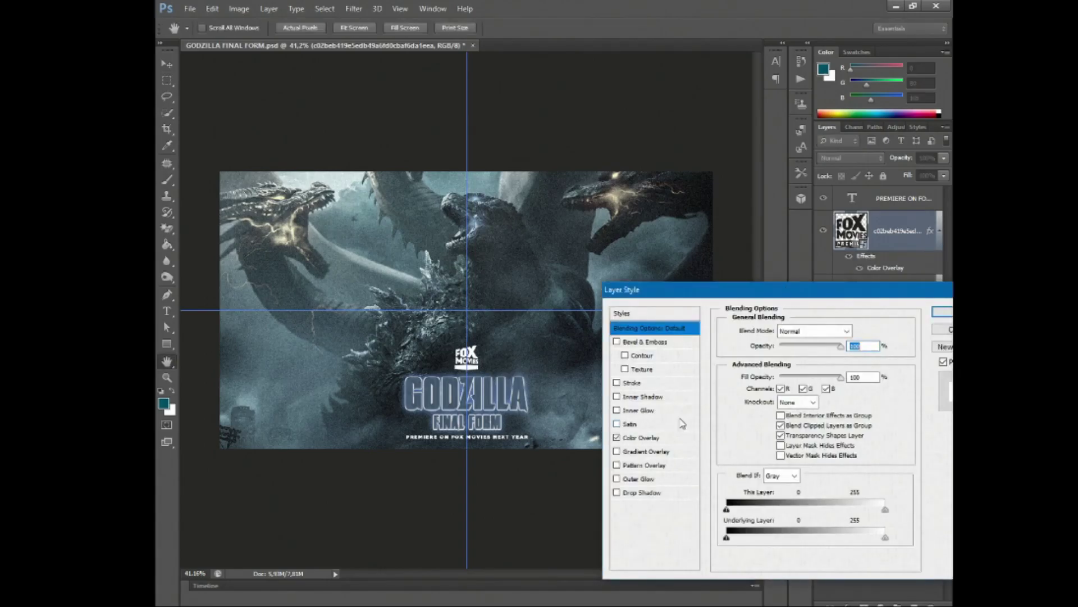
left_click(632, 439)
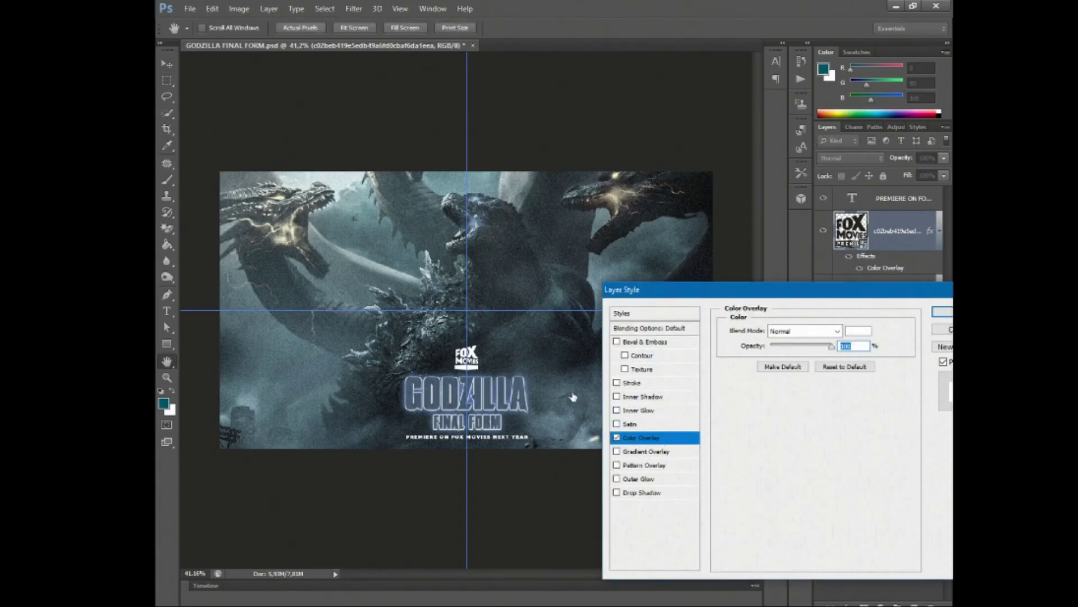
left_click(858, 331)
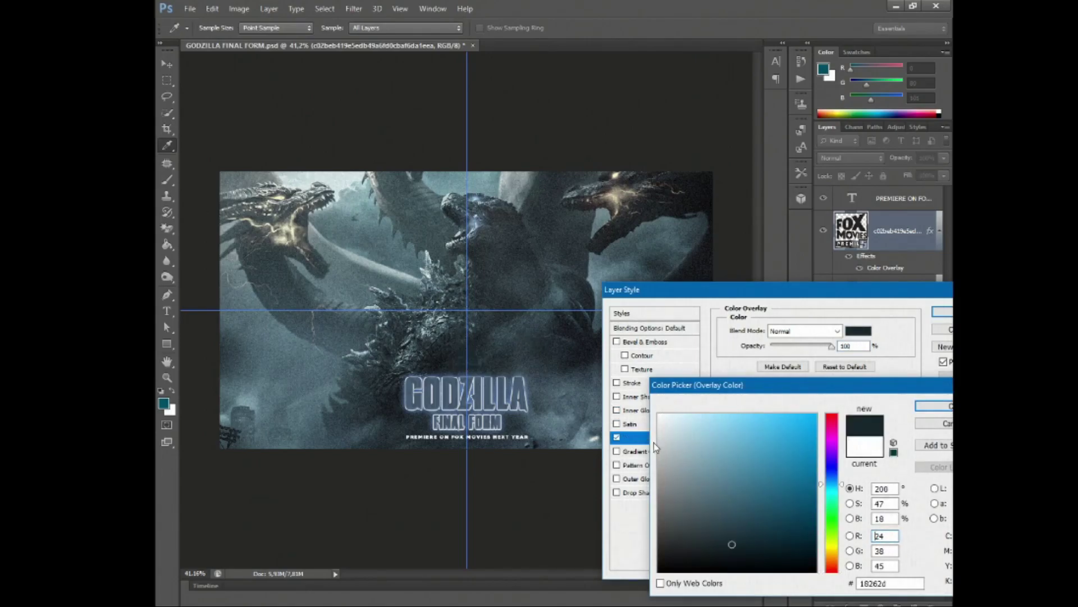
mouse_move(675, 514)
left_mouse_down()
mouse_move(654, 497)
mouse_move(659, 432)
left_mouse_up()
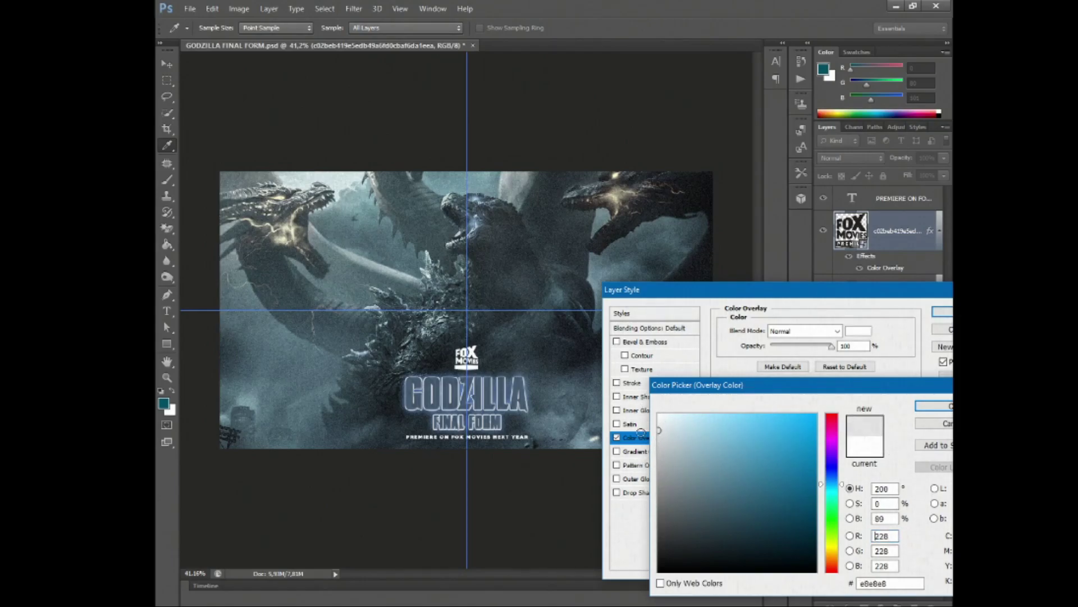
left_click(935, 406)
left_click(943, 310)
key("m")
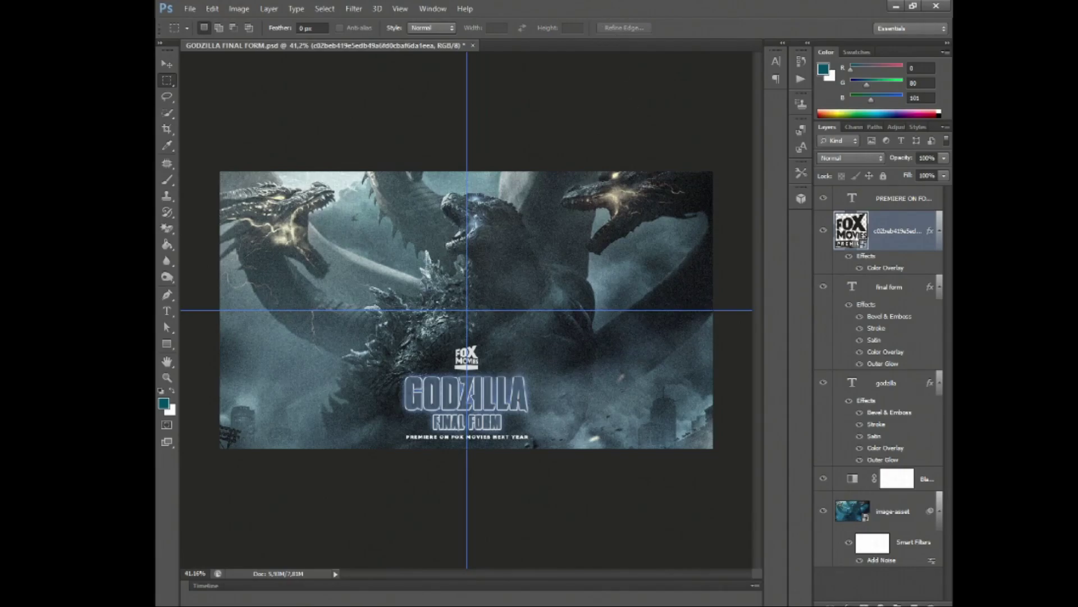
left_click(193, 8)
- Place the 20th Century Fox logo and give it a light grey Color Overlay
left_click(247, 209)
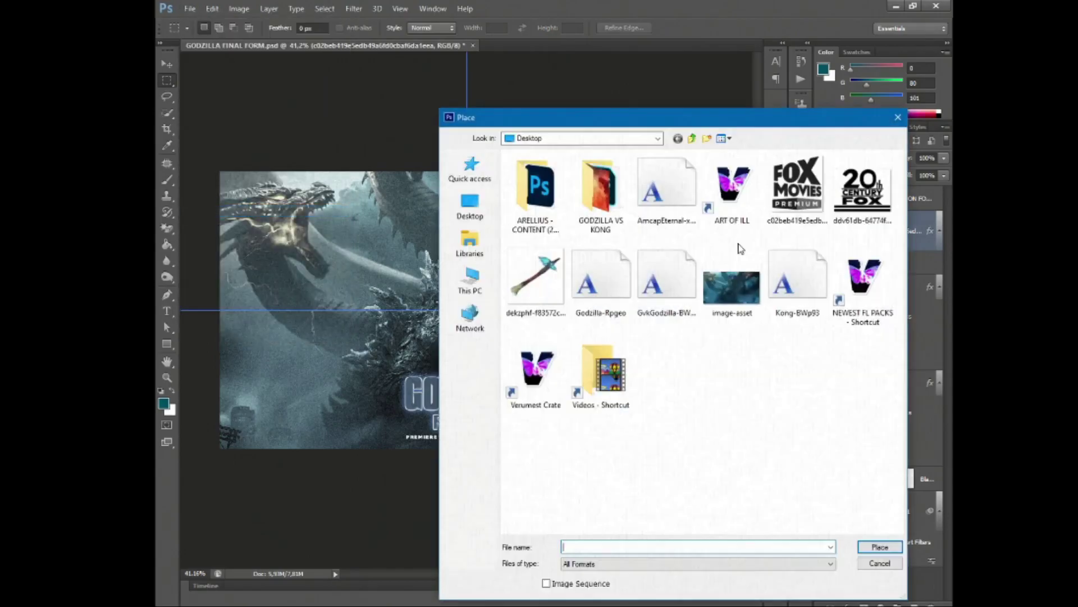
double_click(862, 188)
key("Return")
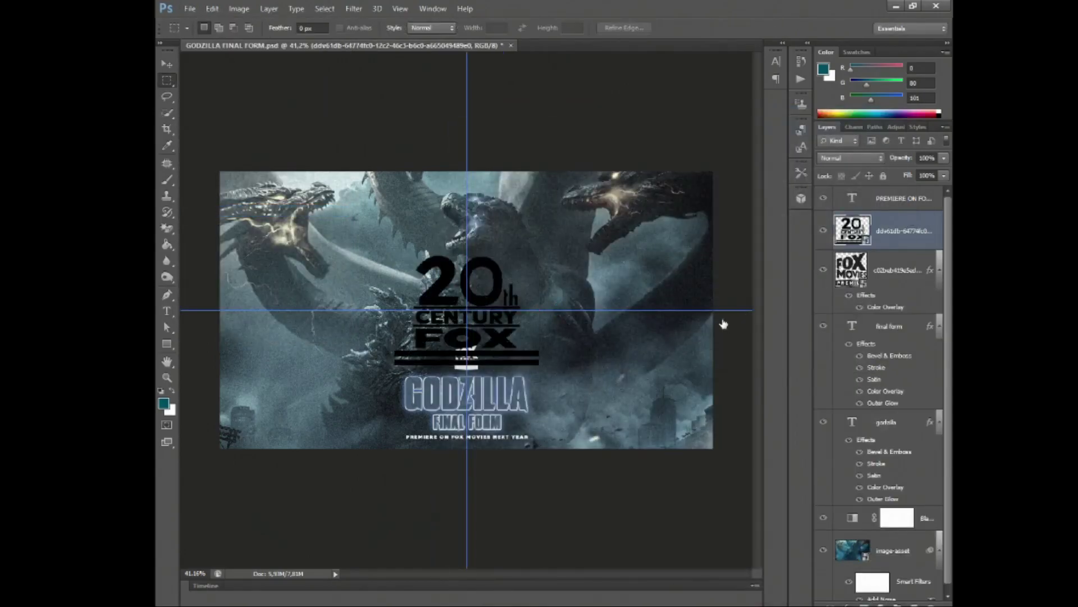
double_click(910, 231)
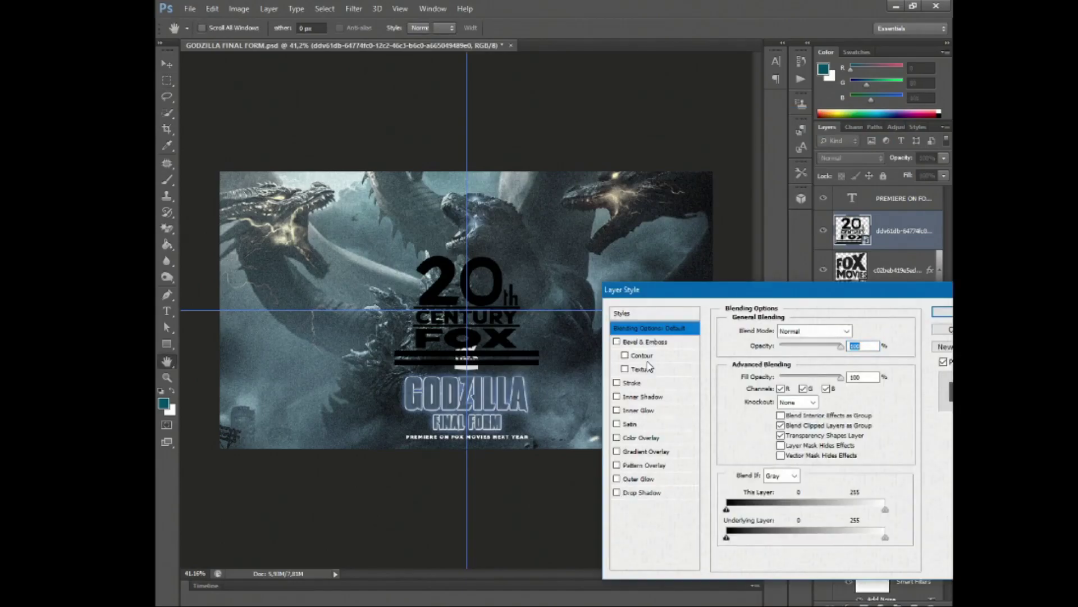
left_click(617, 437)
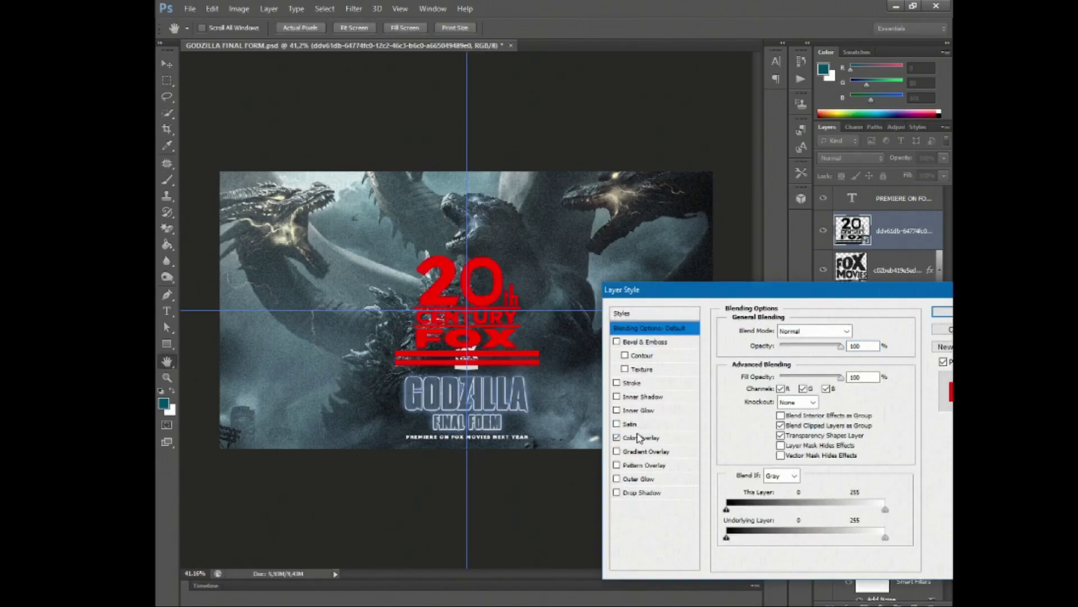
left_click(640, 437)
left_click(858, 331)
left_click(663, 433)
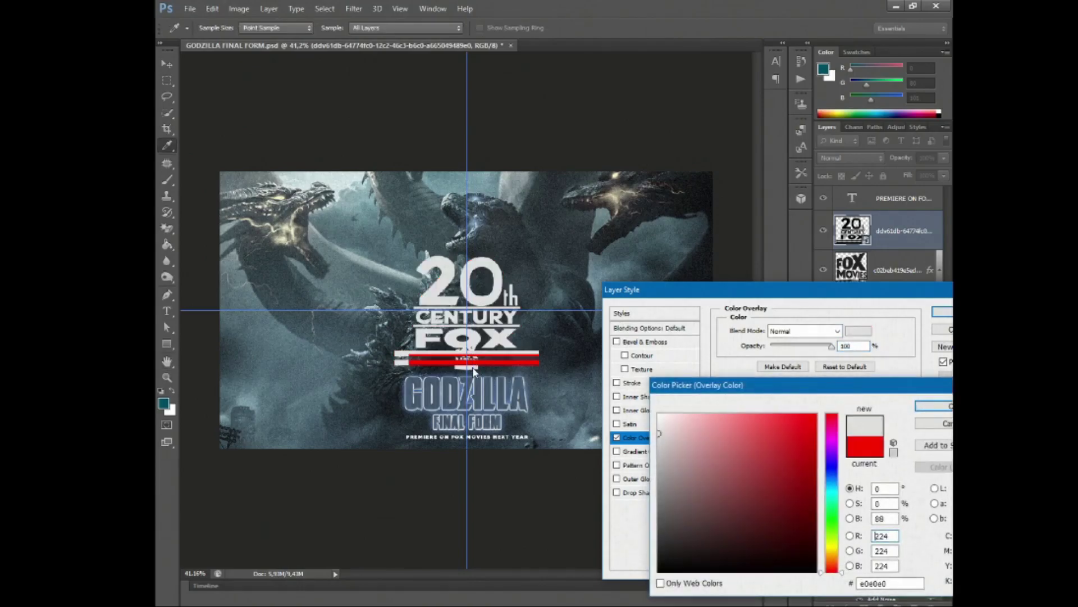
left_click(939, 415)
left_click(943, 312)
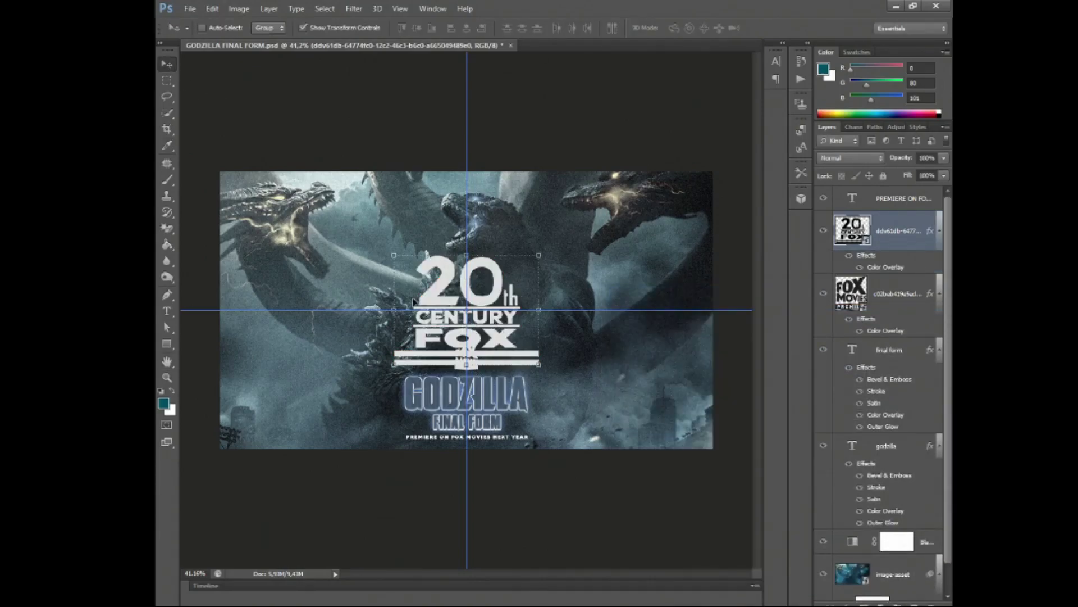
- Rasterize the 20th Century Fox logo and delete the white stripes under FOX
left_click_drag(497, 329, 365, 289)
key("m")
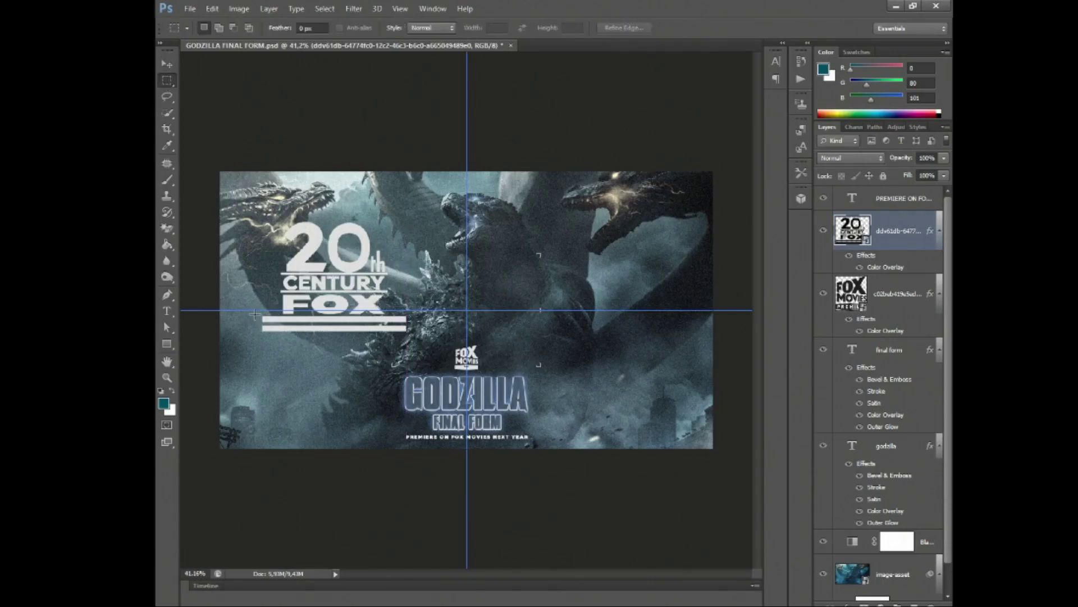
left_click_drag(254, 314, 406, 325)
left_click_drag(254, 317, 406, 337)
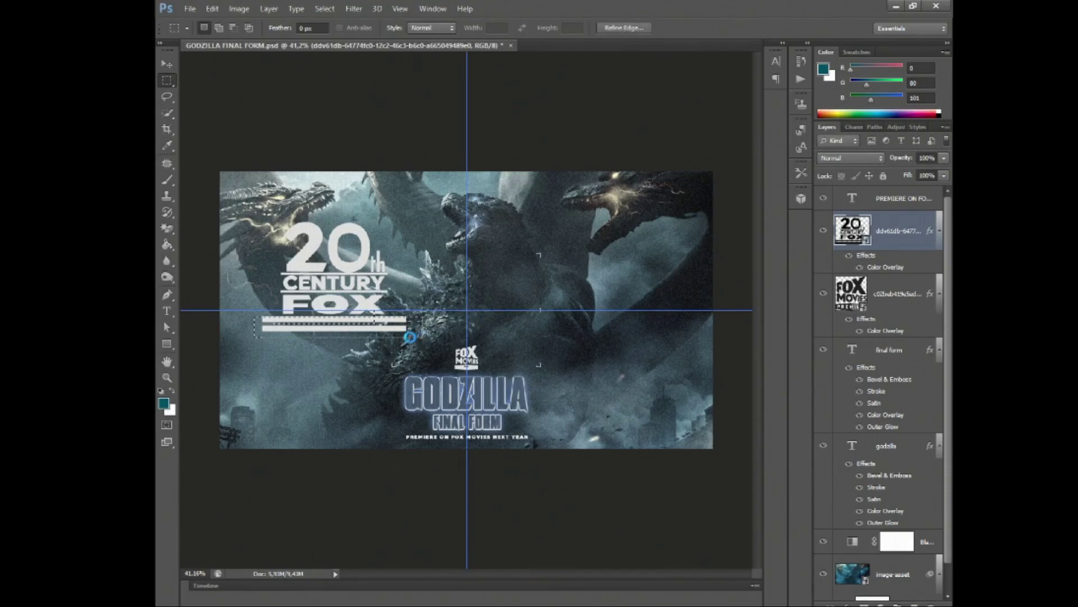
left_click(545, 236)
right_click(892, 231)
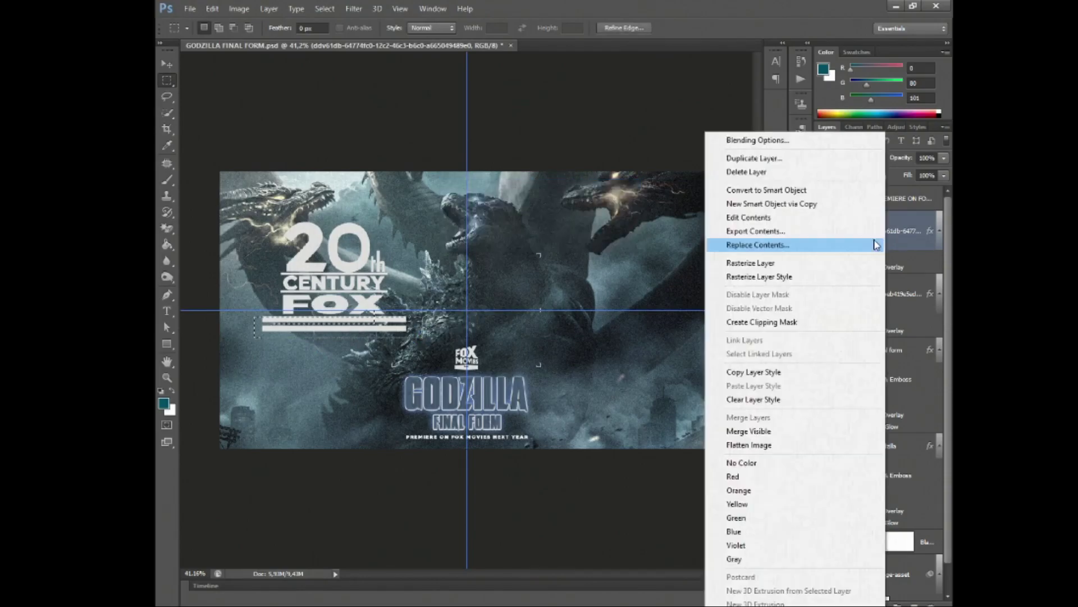
left_click(874, 262)
key("Delete")
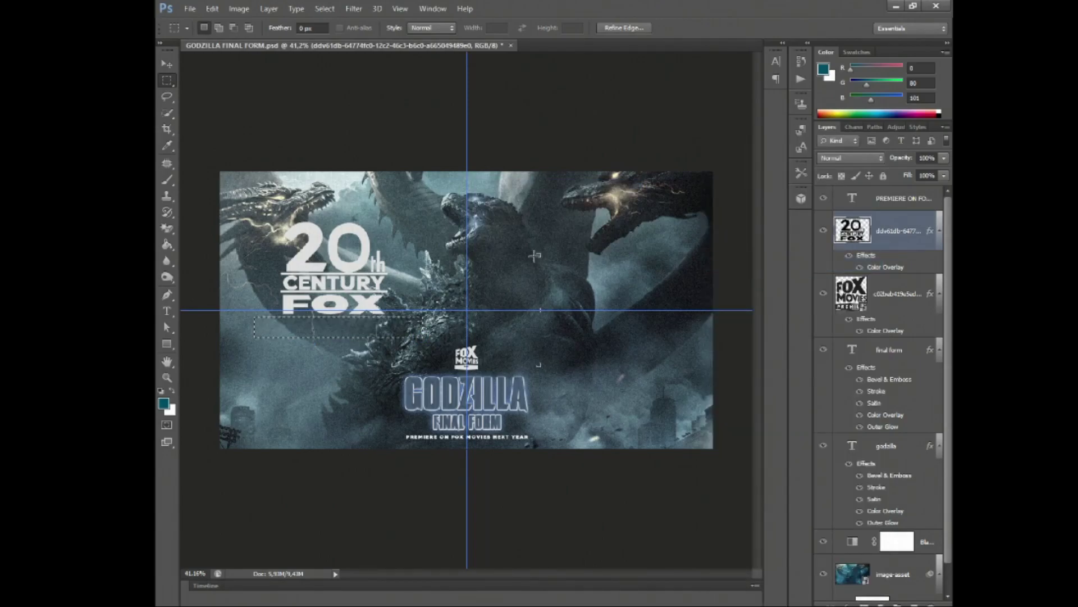
key("ctrl+d")
- Clean up the leftover stripe pixels beneath the FOX lettering
scroll(287, 257, "up", 1)
scroll(284, 254, "up", 1)
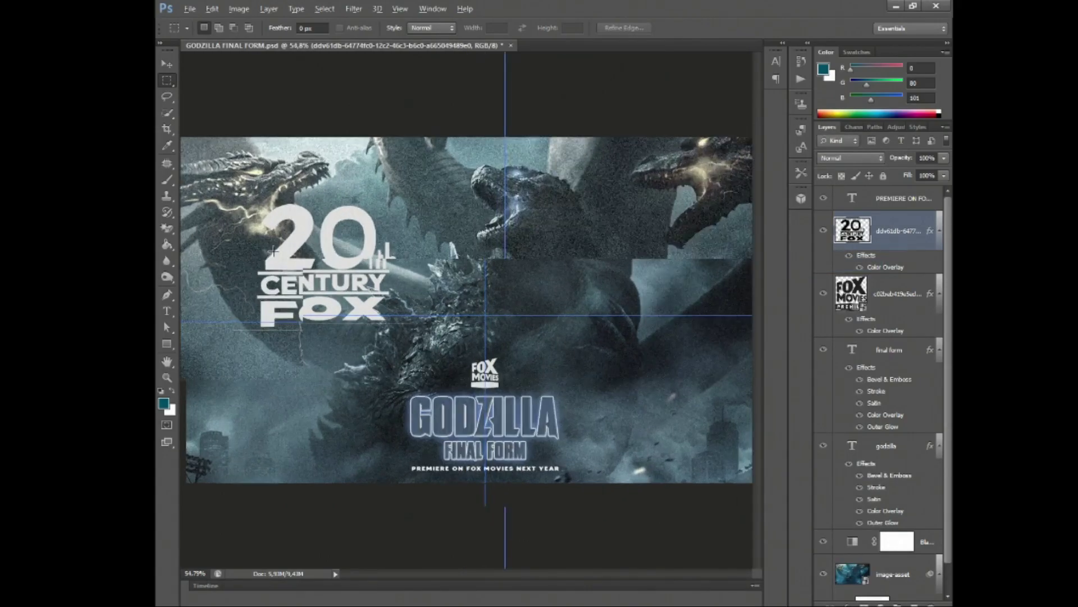
scroll(278, 250, "up", 1)
scroll(269, 245, "up", 2)
left_click_drag(220, 349, 459, 362)
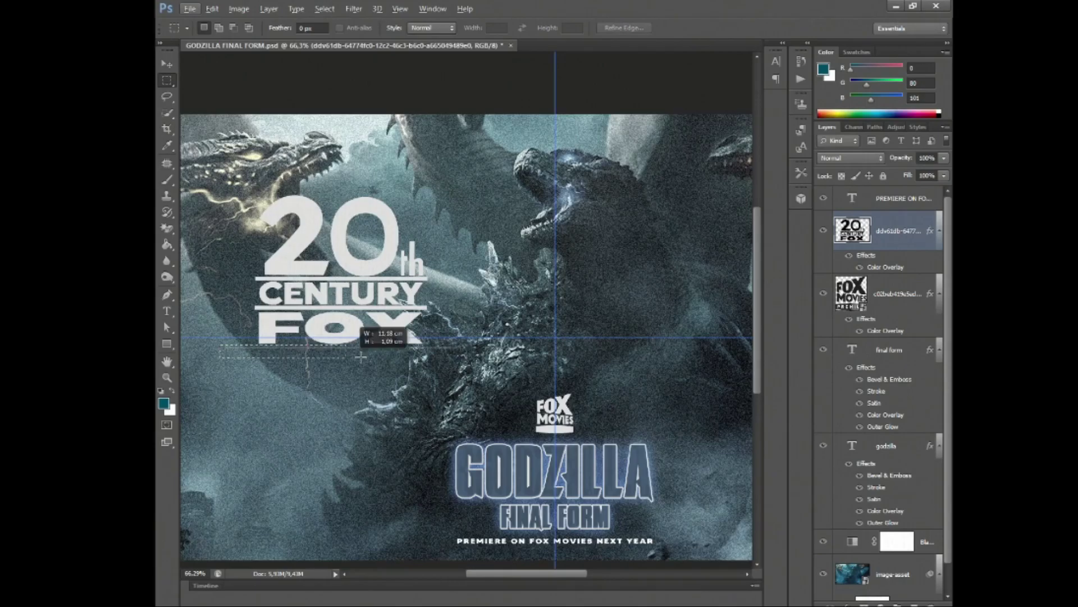
key("ctrl+d")
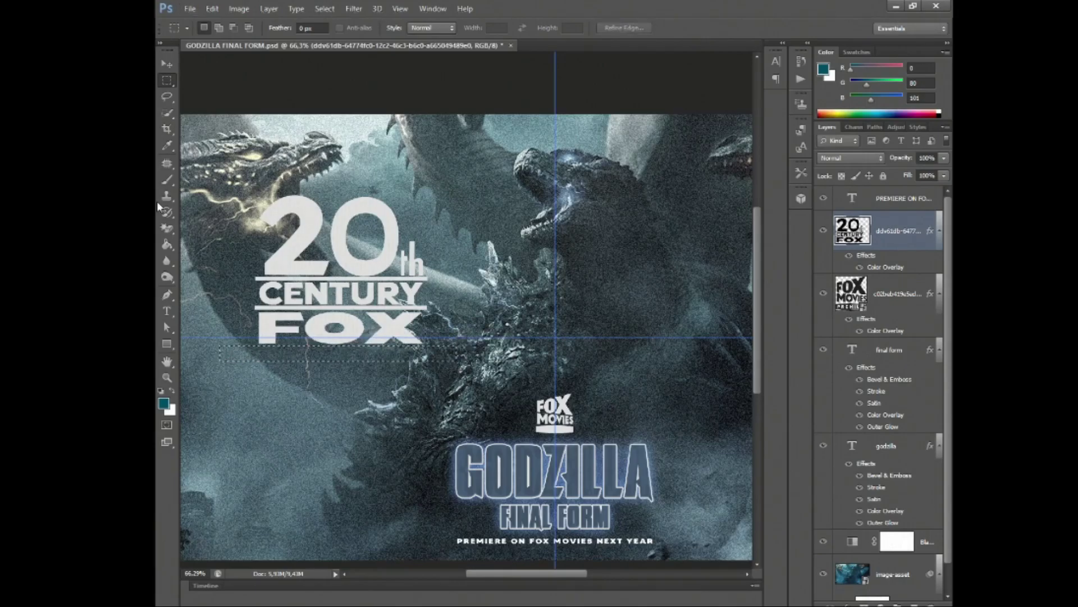
- Shrink the 20th Century Fox logo to about a third and align both logos above the title
key("v")
scroll(394, 318, "down", 4)
mouse_move(394, 318)
left_mouse_down()
mouse_move(312, 251)
mouse_move(398, 344)
mouse_move(422, 357)
mouse_move(445, 349)
left_mouse_up()
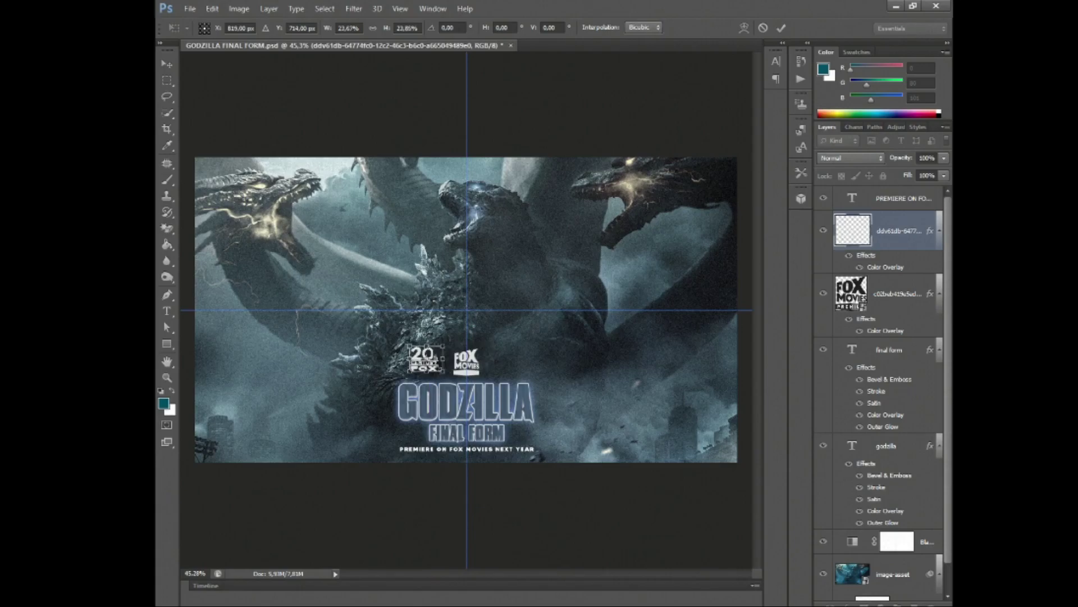
key("Return")
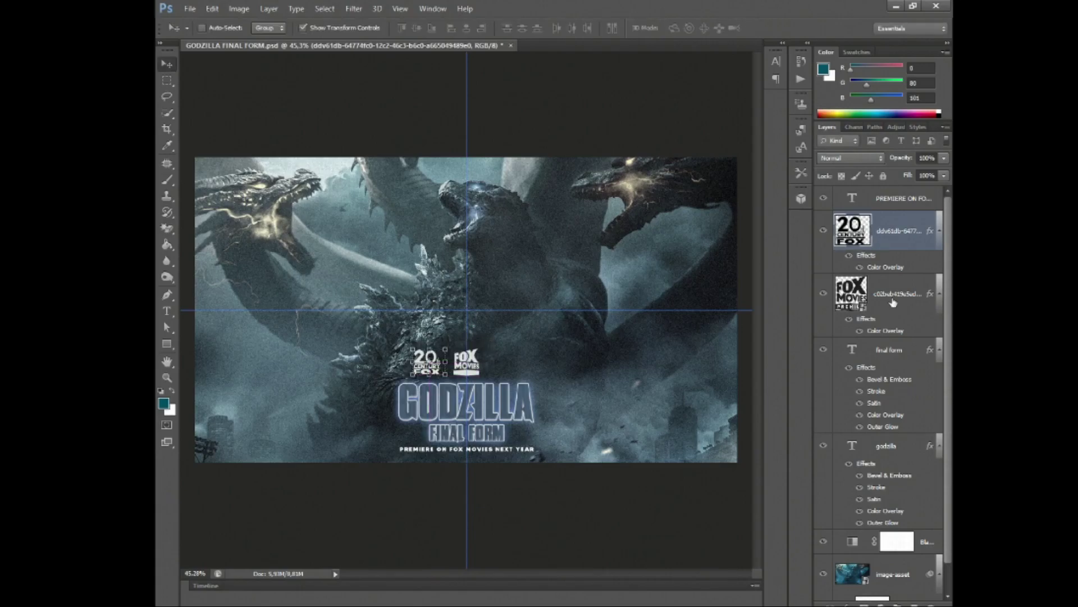
left_click(474, 366, "ctrl+shift")
left_click_drag(474, 367, 496, 366)
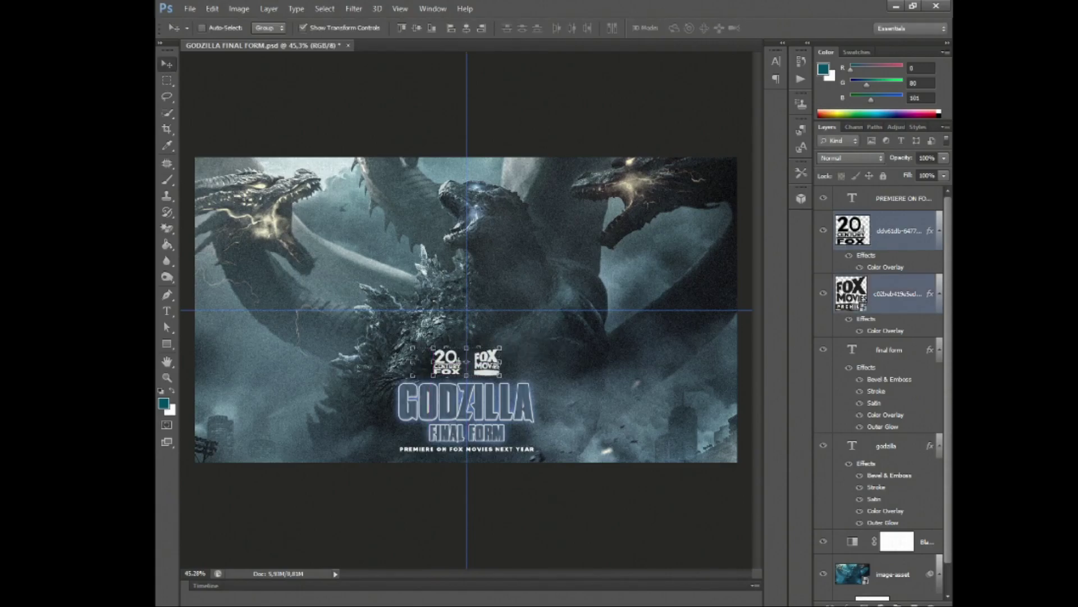
- Step back the last change and save the poster PSD
left_click(167, 80)
scroll(469, 368, "down", 1)
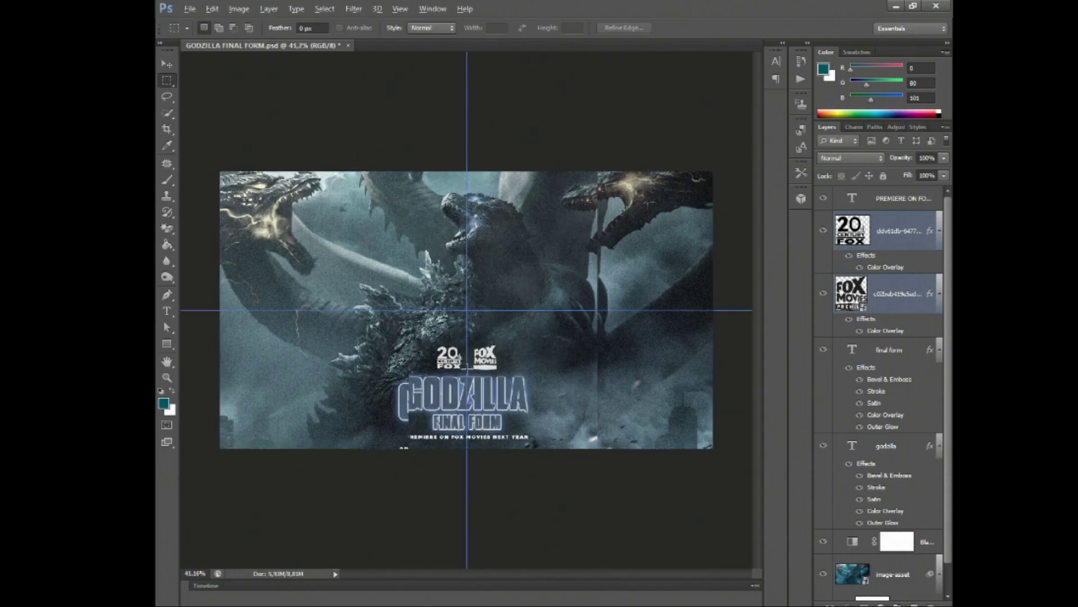
key("ctrl+alt+z")
key("ctrl+alt+z")
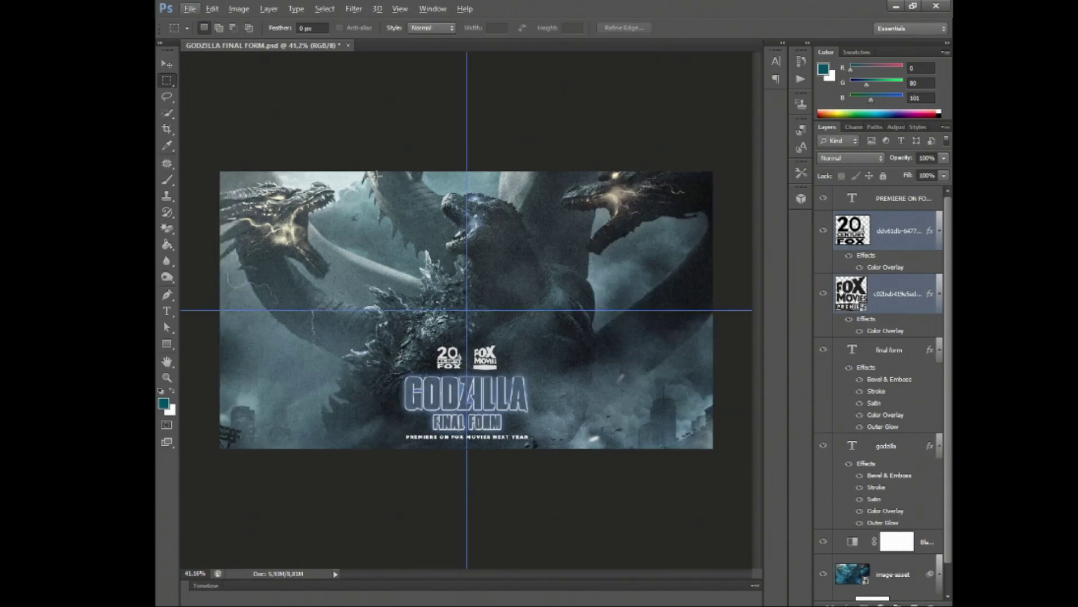
key("alt+f")
key("s")
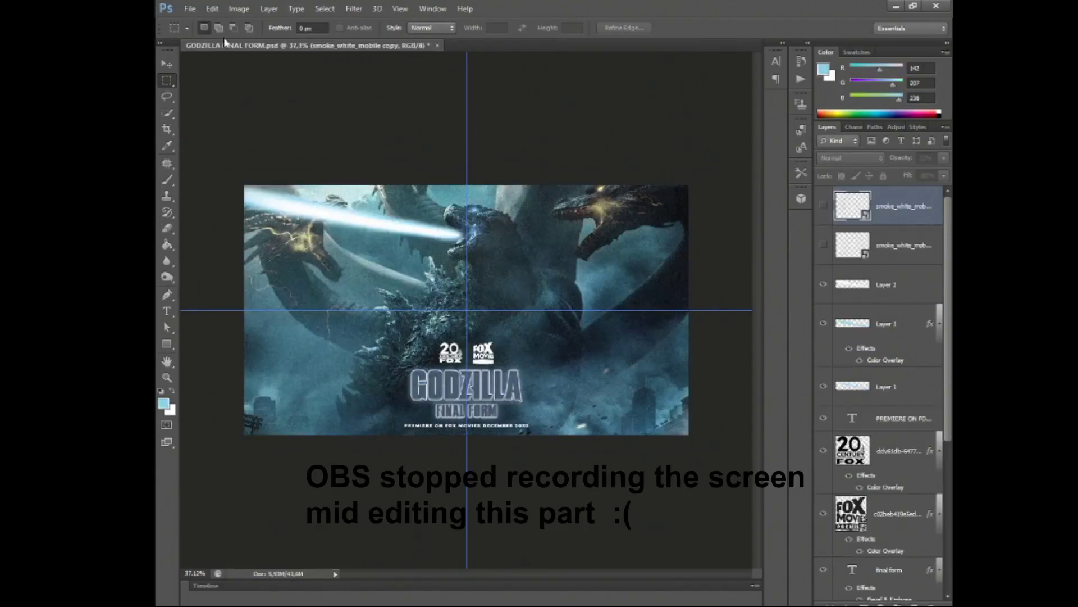
- Place smoke_white_mobile and enlarge it to about 210%
left_click(191, 9)
left_click(194, 211)
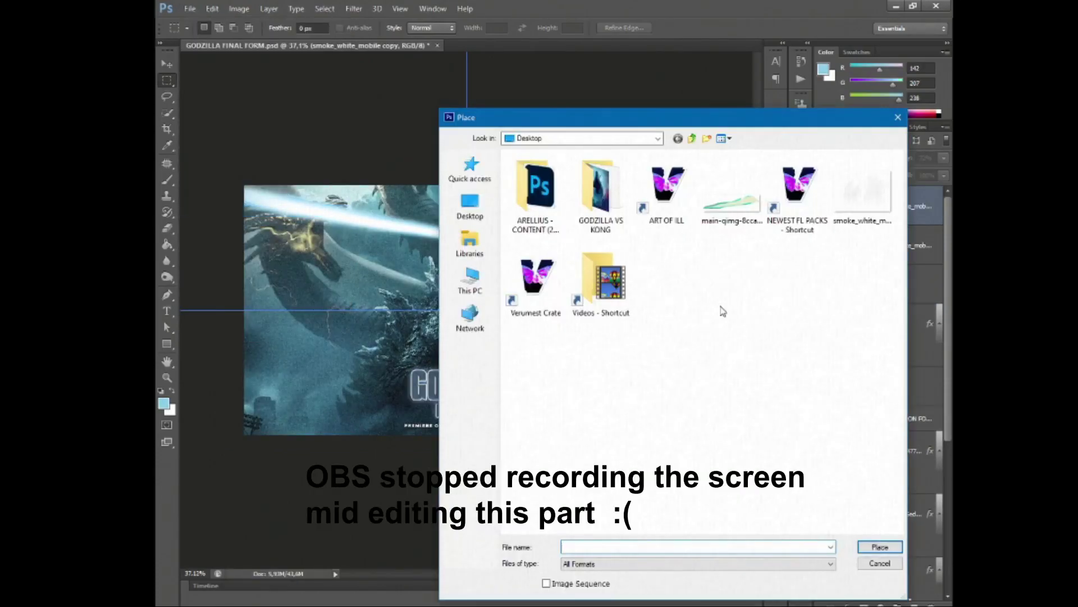
left_click(863, 191)
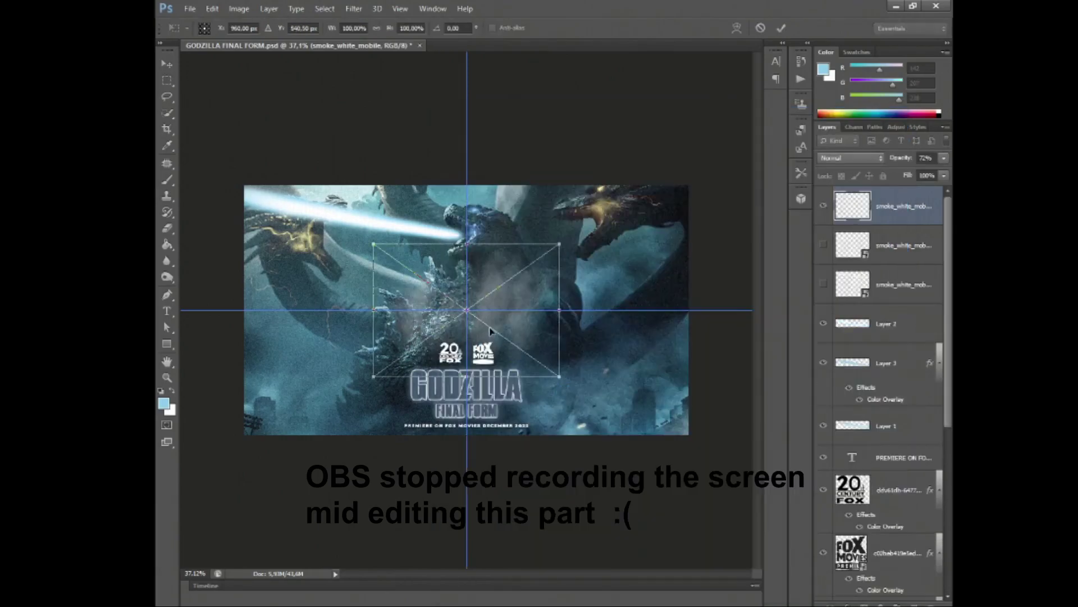
left_click_drag(521, 312, 388, 330)
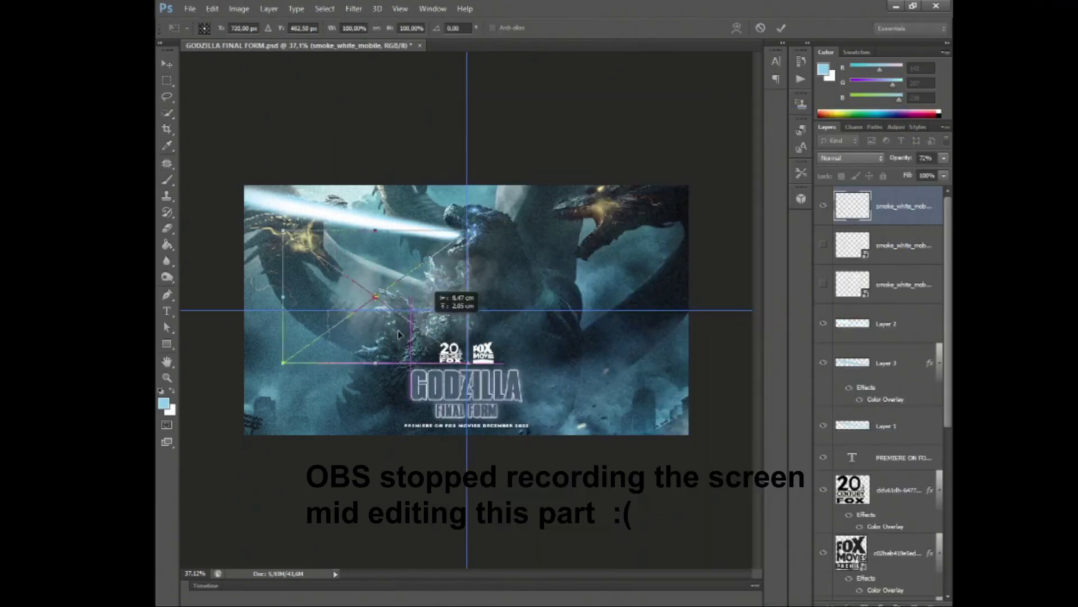
mouse_move(429, 416)
left_mouse_down()
mouse_move(508, 449)
mouse_move(572, 451)
left_mouse_up()
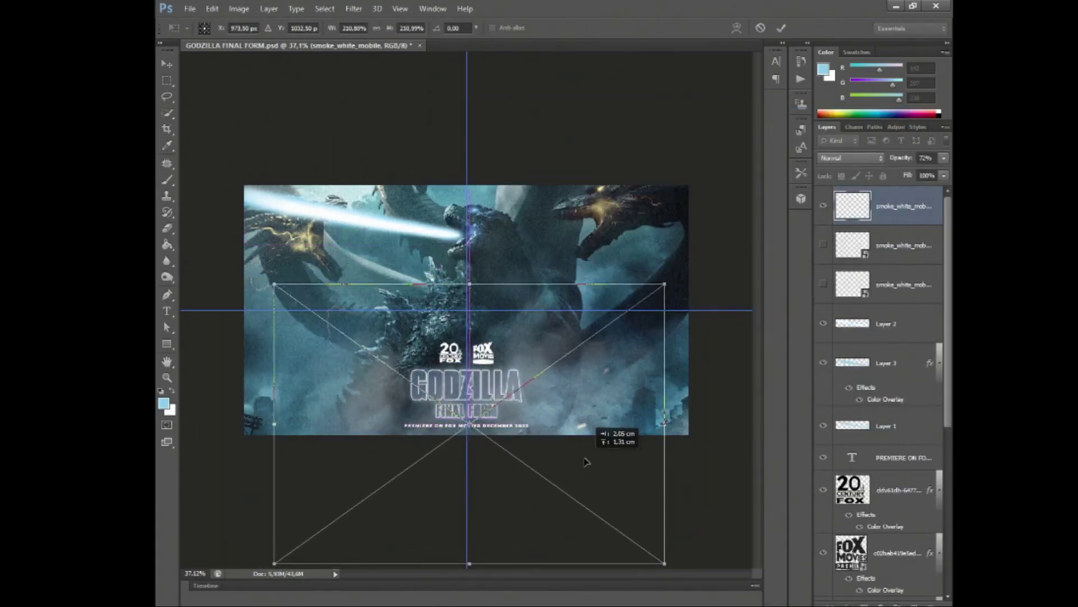
key("Return")
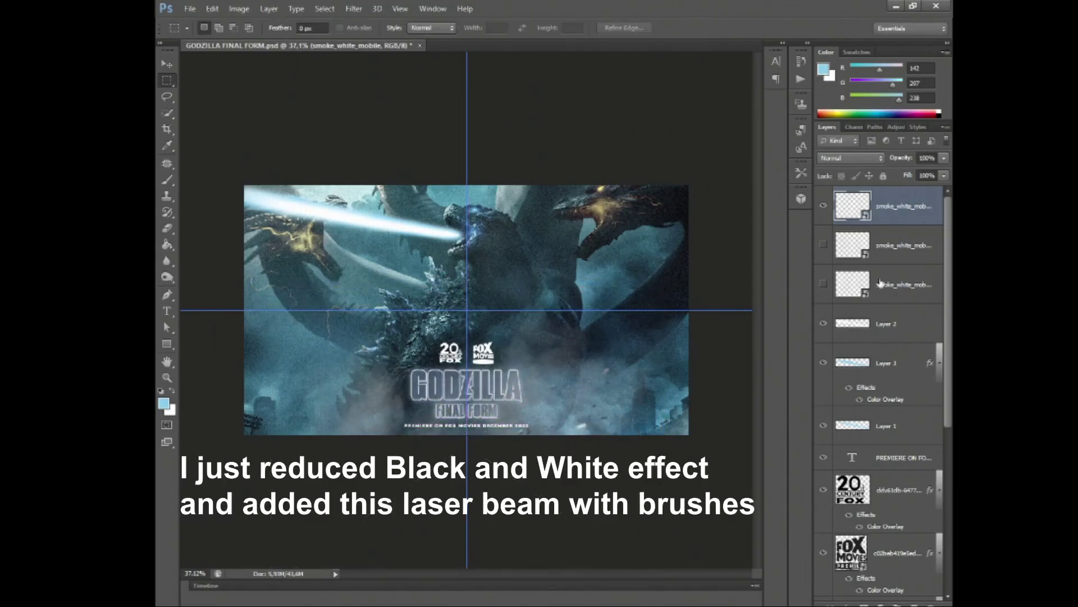
- Remove the extra smoke layer and shift both smoke layers over the lower half
left_click(824, 245)
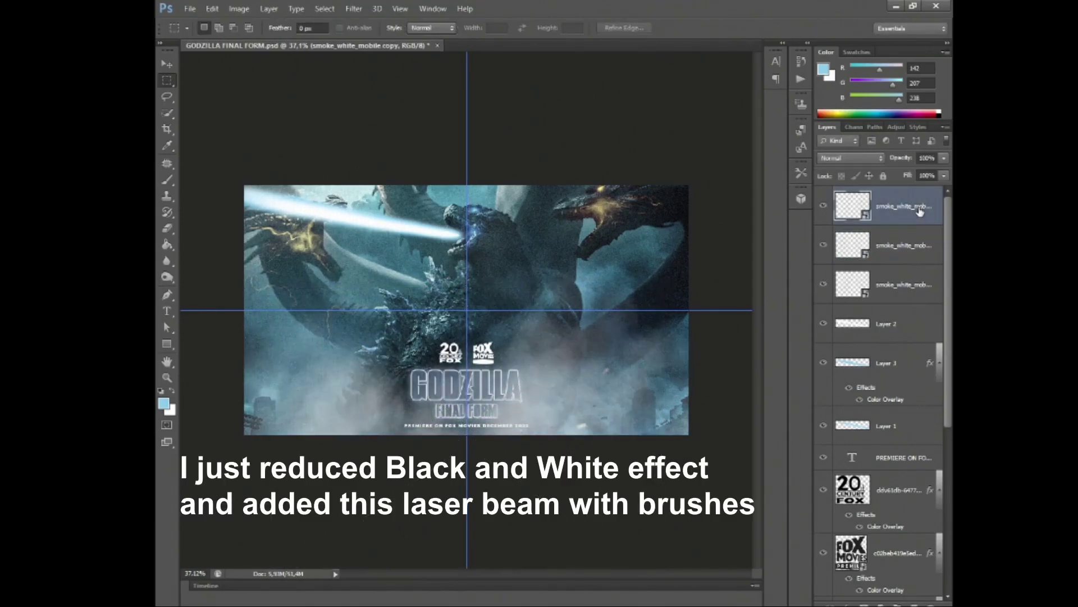
key("Delete")
left_click(166, 63)
left_click(904, 245, "shift")
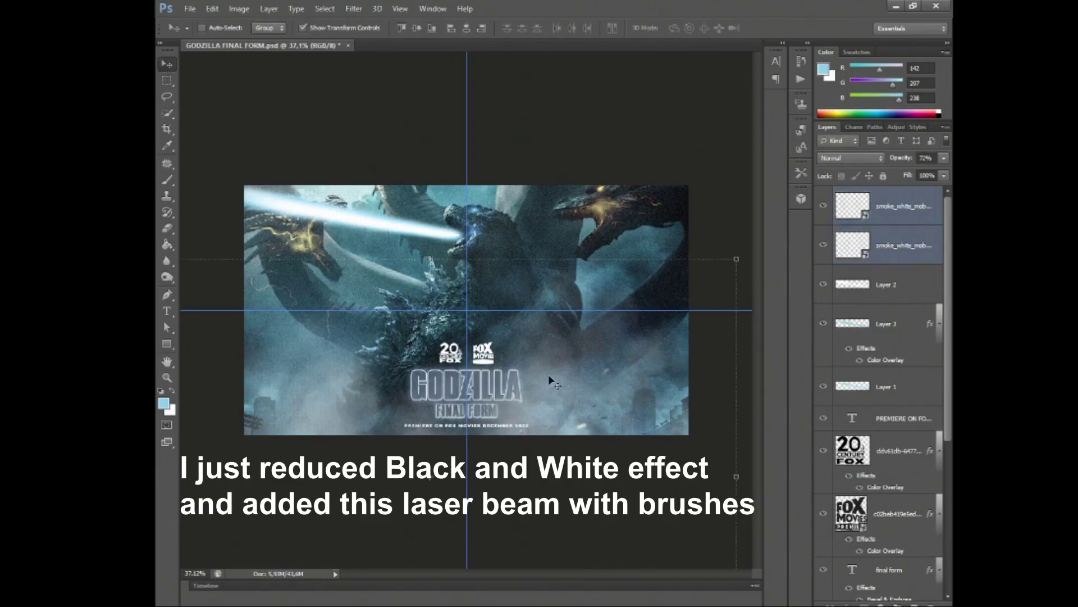
left_click_drag(576, 337, 578, 377)
key("m")
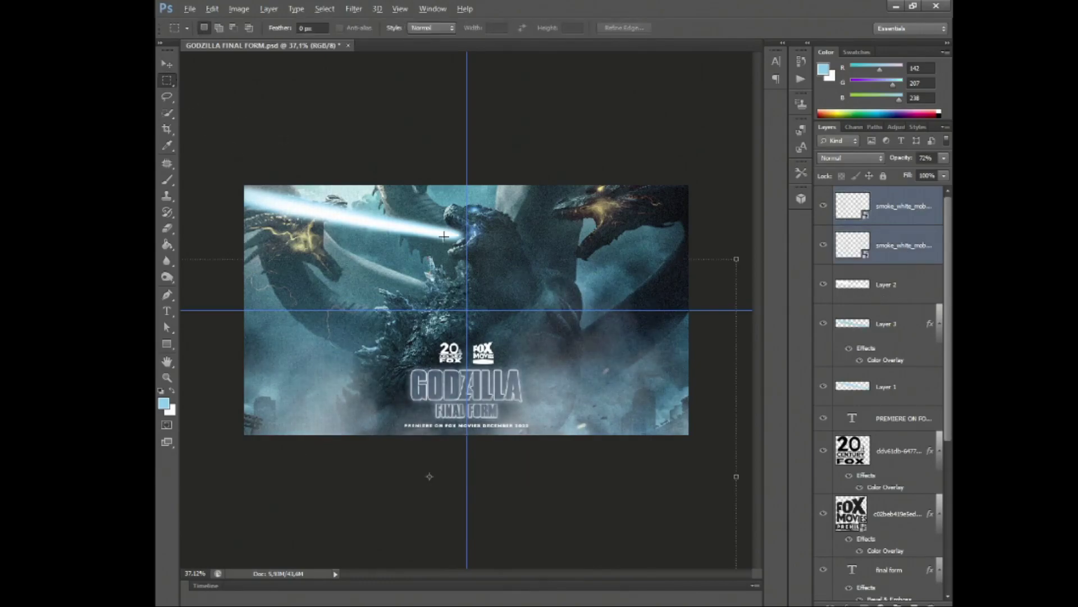
key("alt")
key("alt")
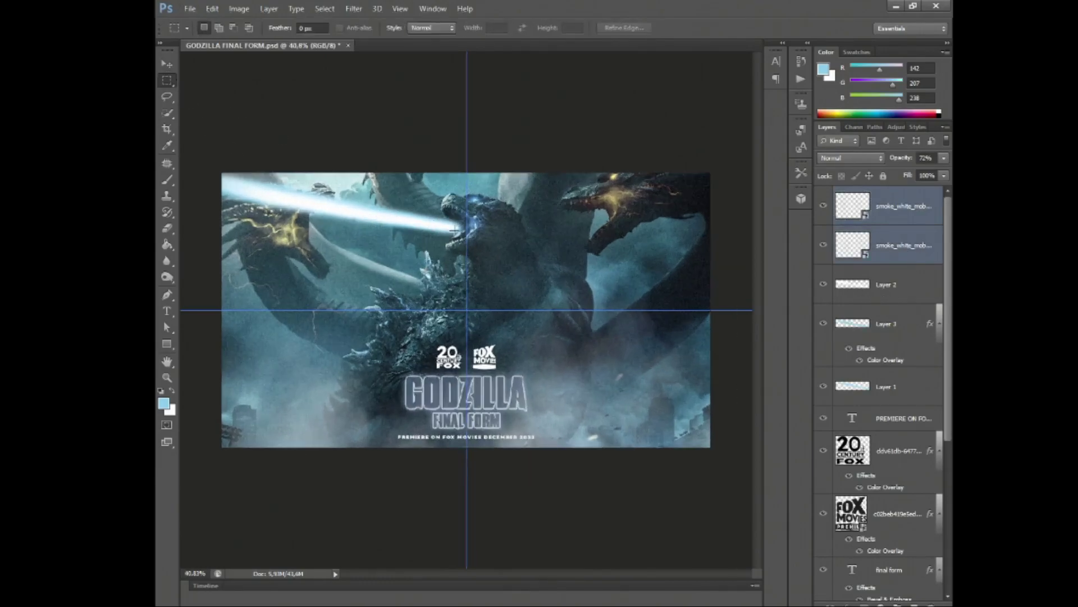
- Toggle beam Layers 1–3 to compare, leaving all visible with Layer 2 selected
left_click(167, 63)
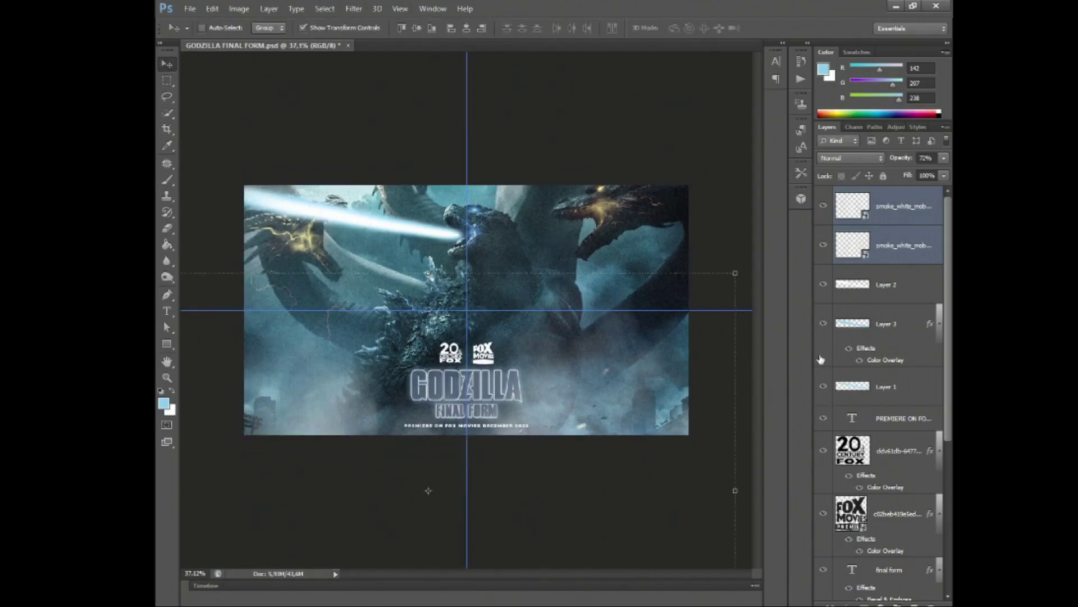
left_click(881, 378)
left_click(824, 285)
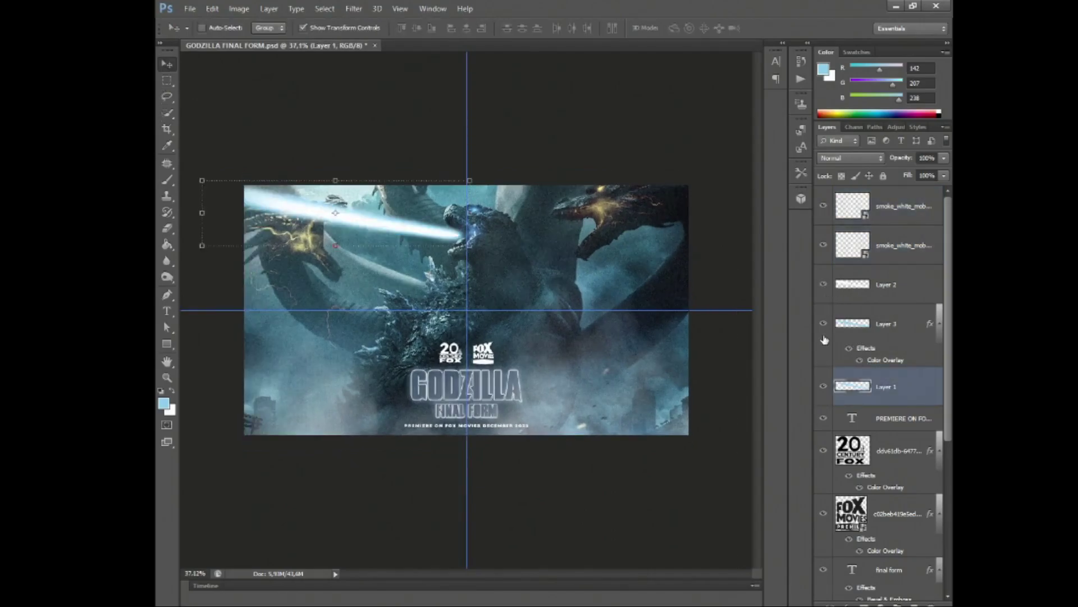
mouse_move(824, 324)
left_mouse_down()
mouse_move(824, 386)
mouse_move(823, 285)
left_mouse_up()
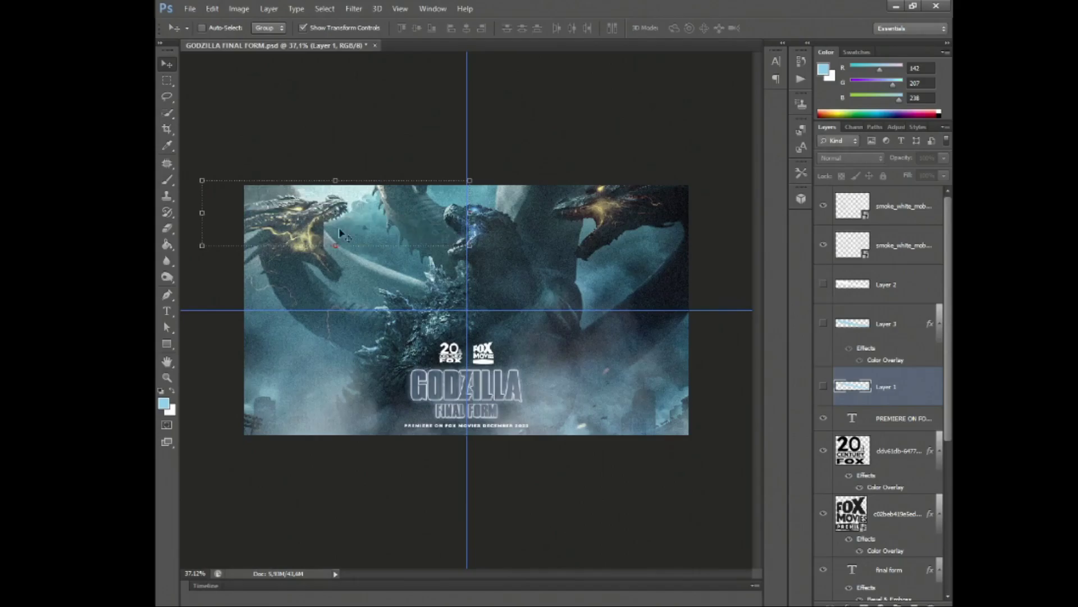
left_click(824, 285)
left_click(823, 324)
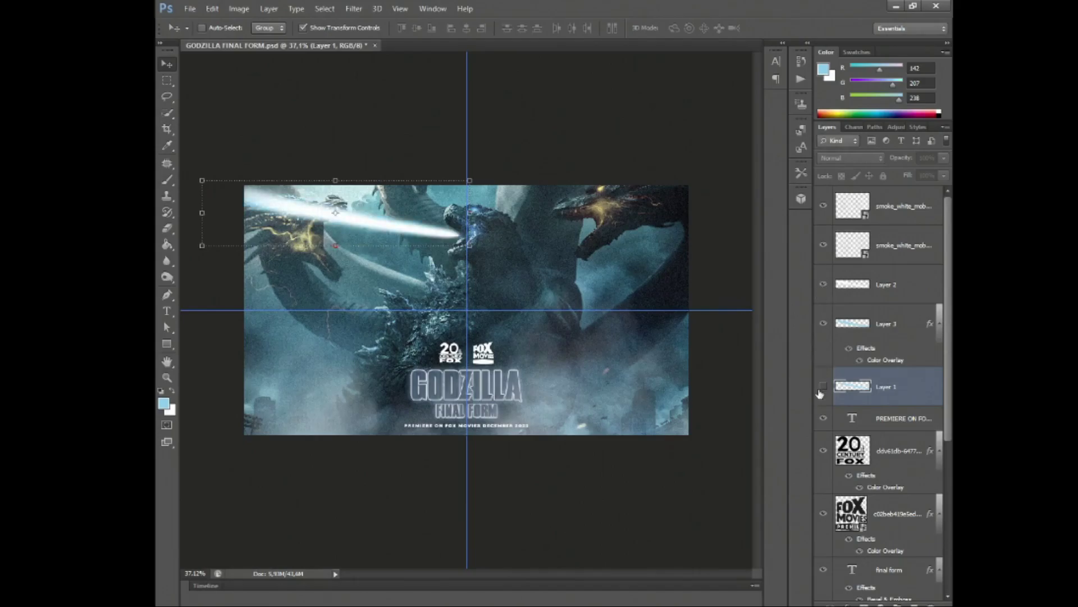
left_click(824, 386)
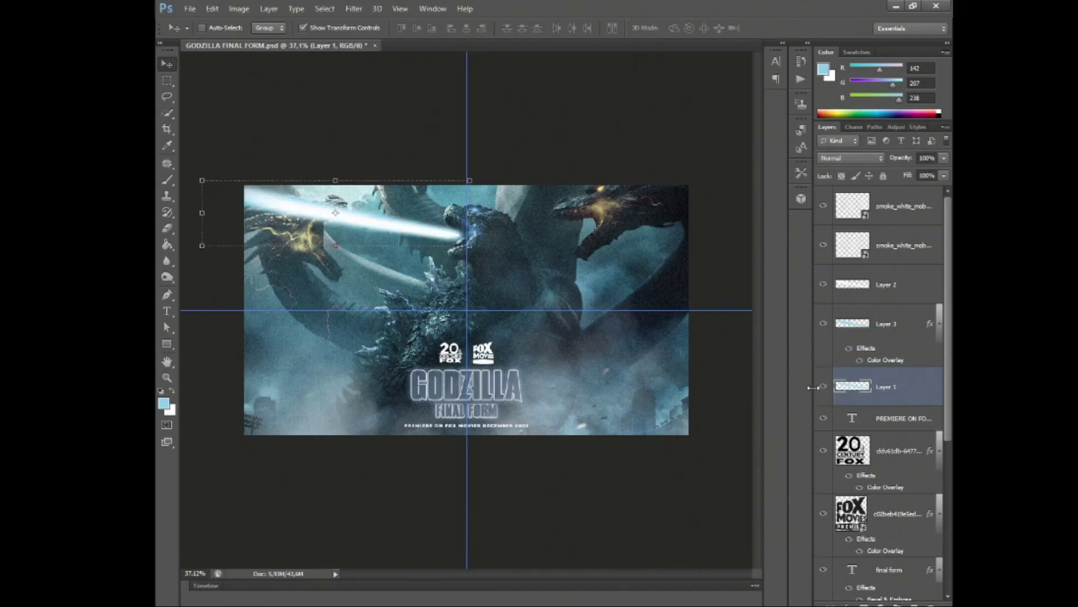
left_click(889, 284)
- Zoom in and out to check the beam, then save the poster
scroll(360, 201, "up", 5)
scroll(360, 202, "up", 4)
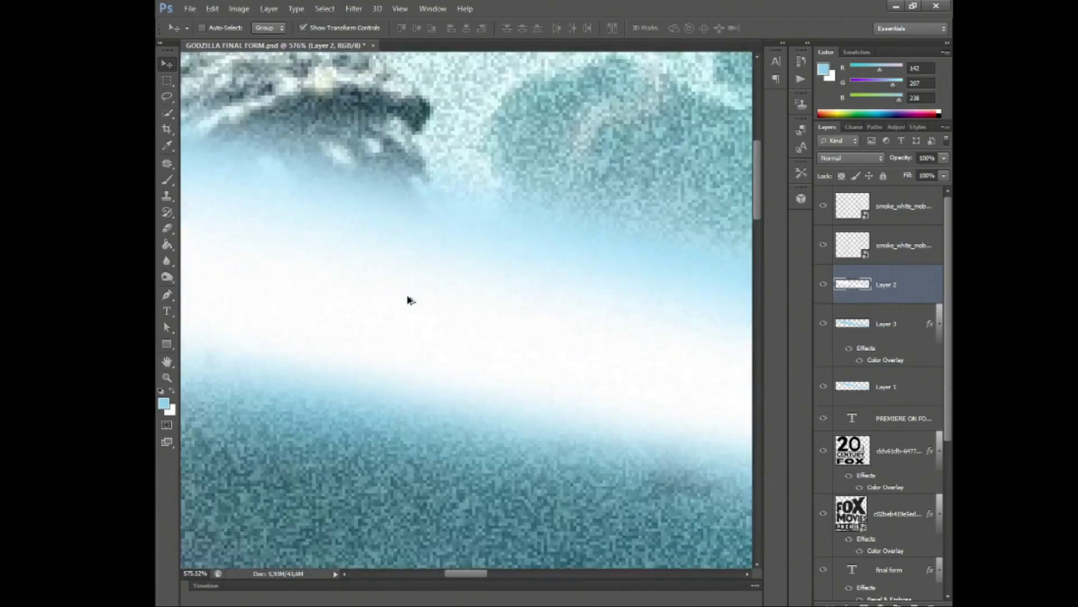
key("m")
scroll(398, 244, "down", 4)
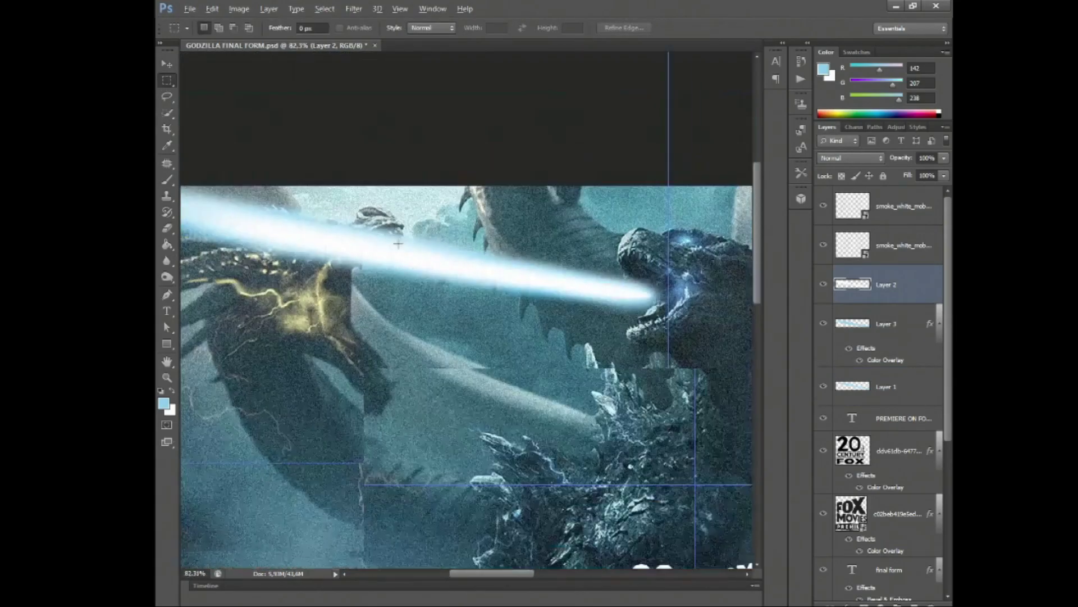
scroll(415, 255, "down", 3)
scroll(438, 268, "down", 2)
scroll(443, 270, "up", 1)
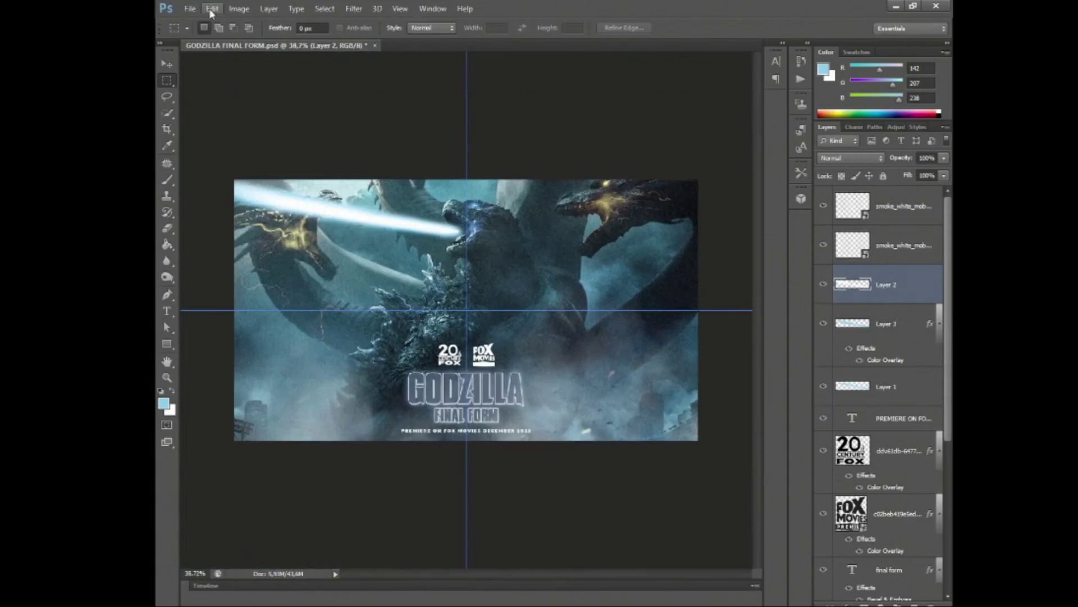
key("ctrl+s")
- Check the smoke layers and drag the red particle image onto the poster as layer 9
key("alt")
left_click(824, 245)
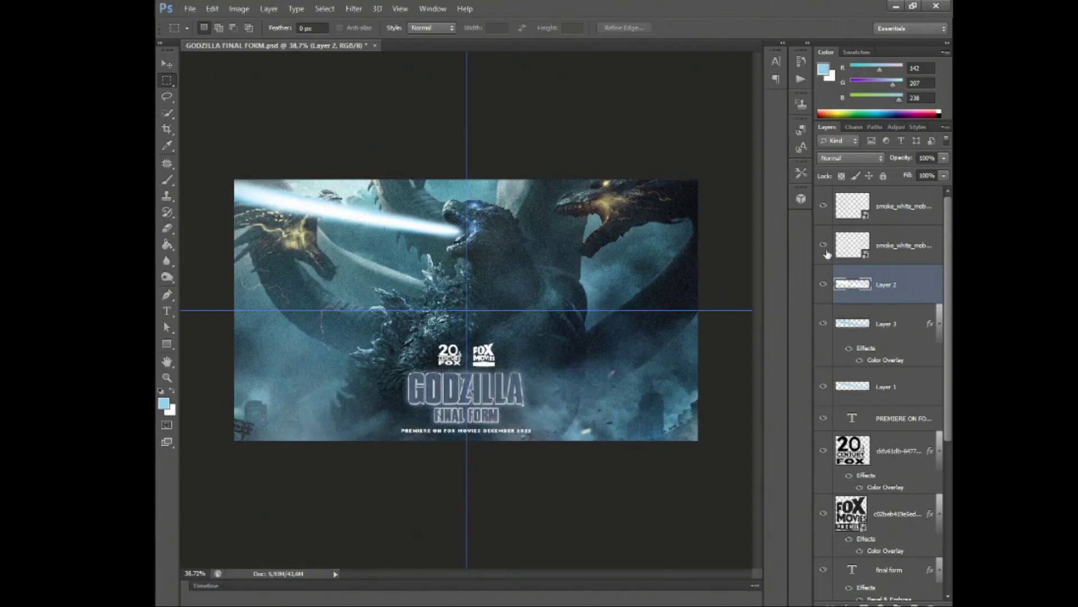
left_click(826, 207)
key("alt")
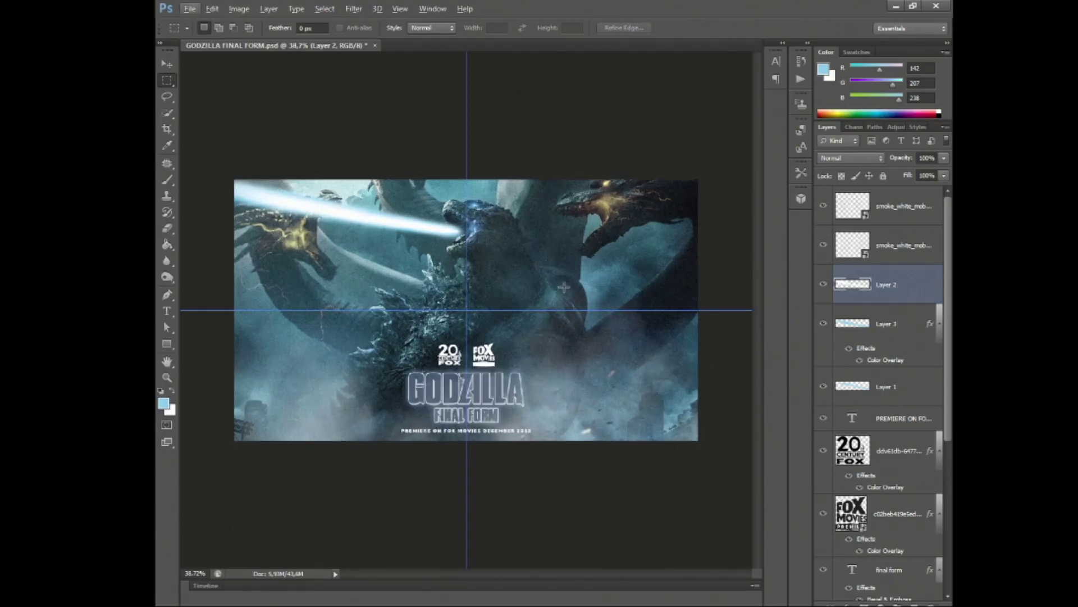
mouse_move(572, 6)
left_mouse_down()
mouse_move(500, 424)
mouse_move(478, 397)
left_mouse_up()
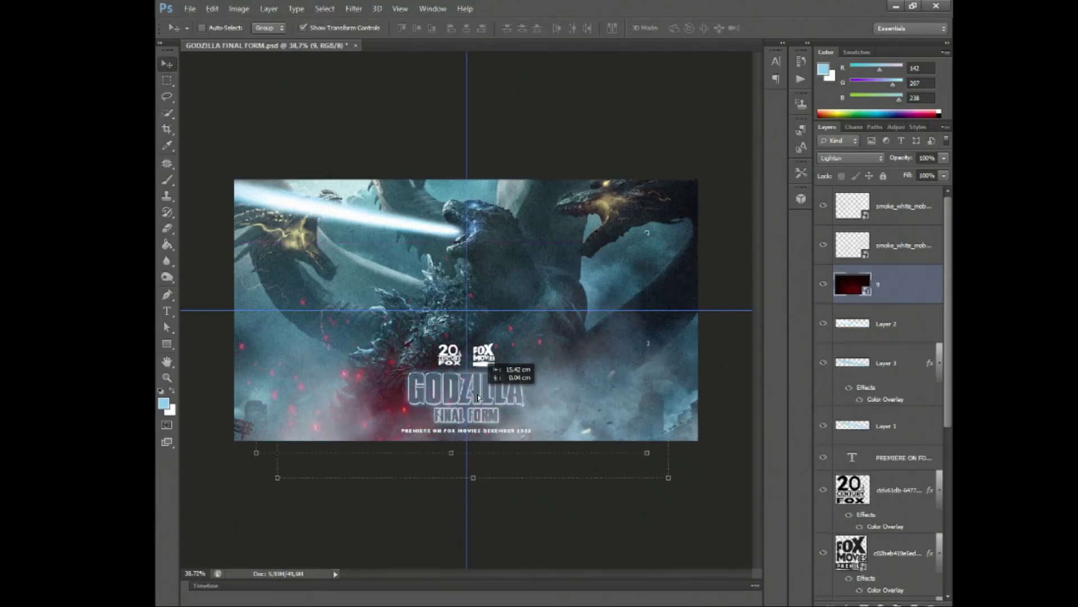
key("m")
scroll(478, 275, "down", 1)
key("alt")
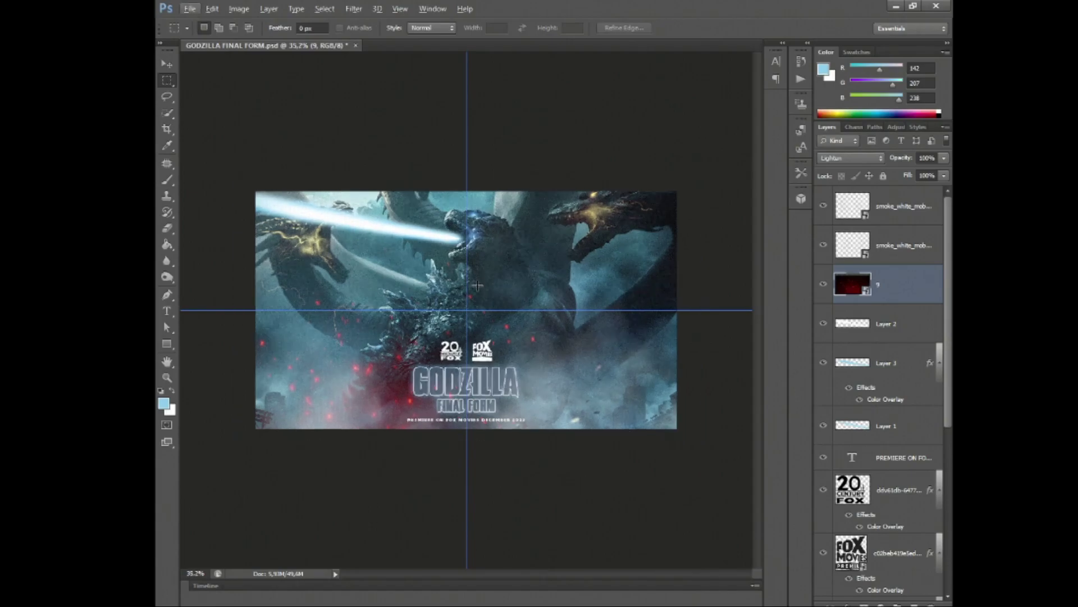
- Position the red particles toward the poster's lower right
left_click(167, 66)
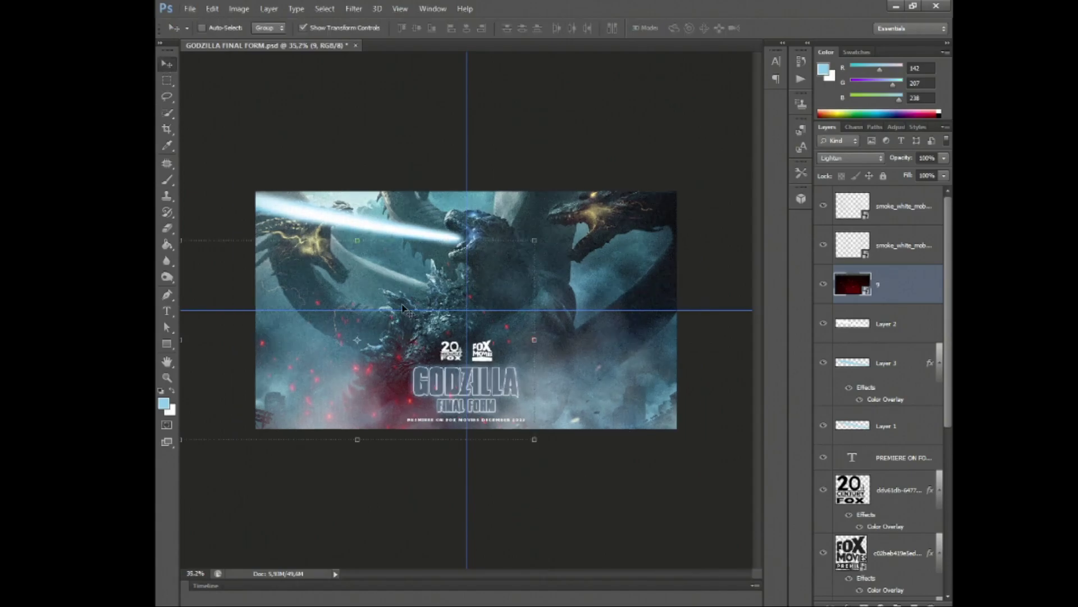
left_click_drag(402, 307, 409, 276)
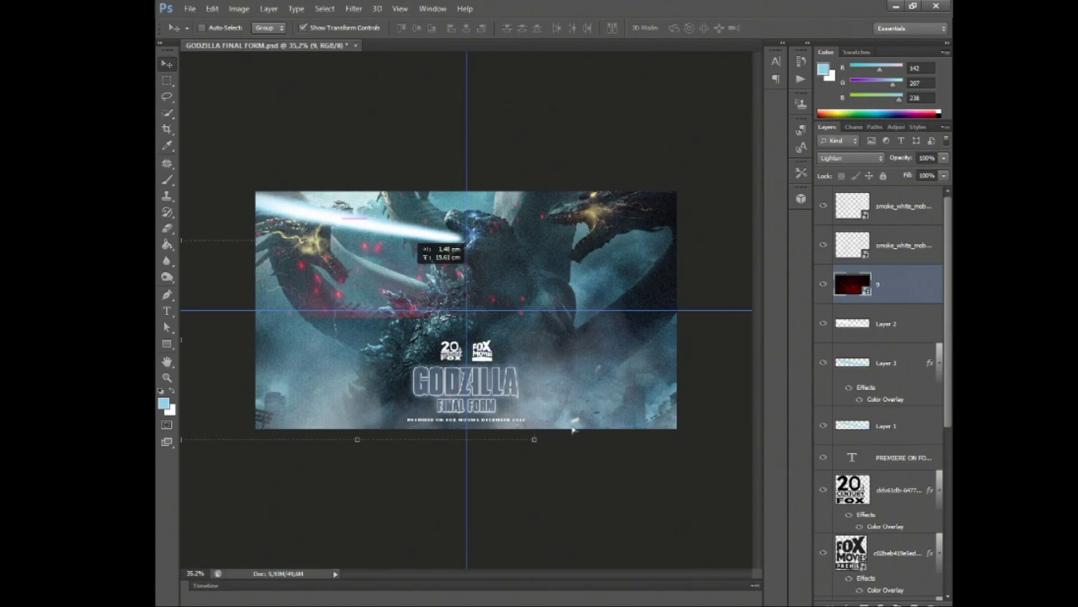
left_click_drag(573, 430, 619, 429)
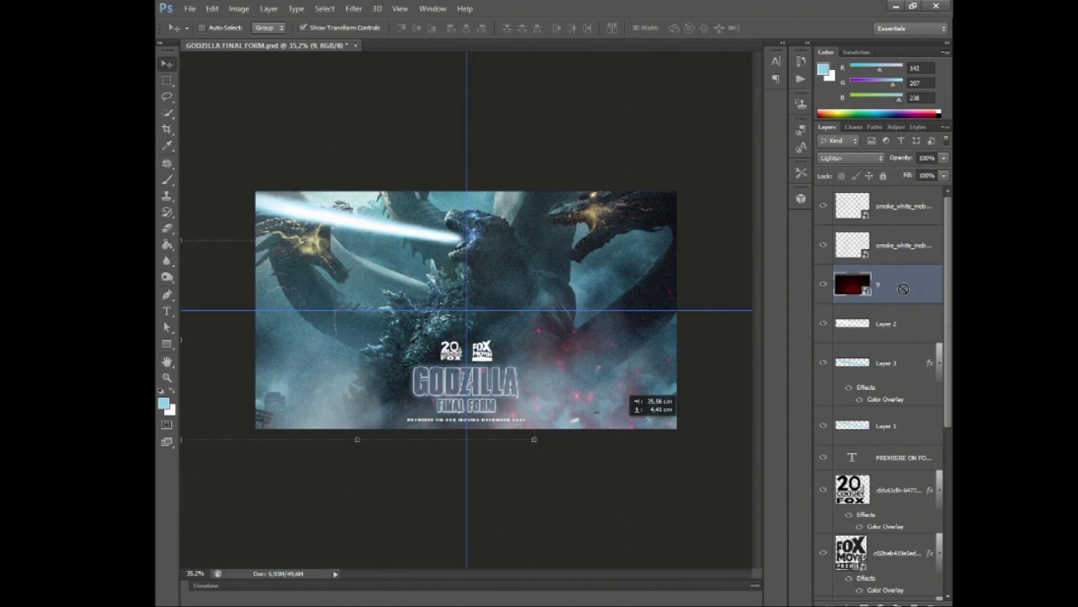
left_click_drag(777, 399, 777, 399)
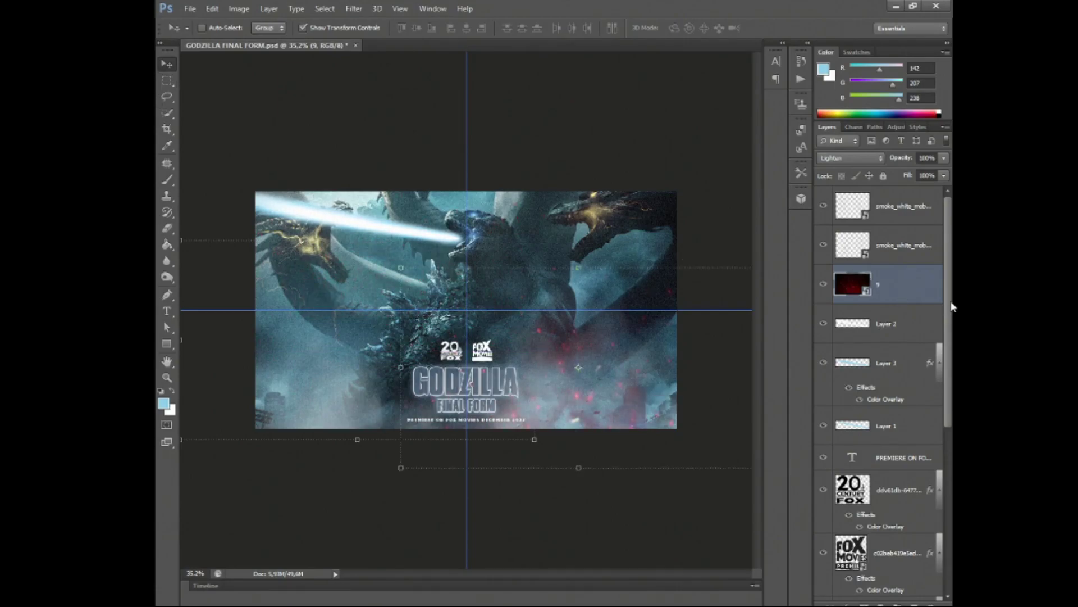
- Move layer 9 below the titles and duplicate it as 9 copy along the lower left
mouse_move(901, 287)
left_mouse_down()
mouse_move(916, 581)
mouse_move(910, 499)
left_mouse_up()
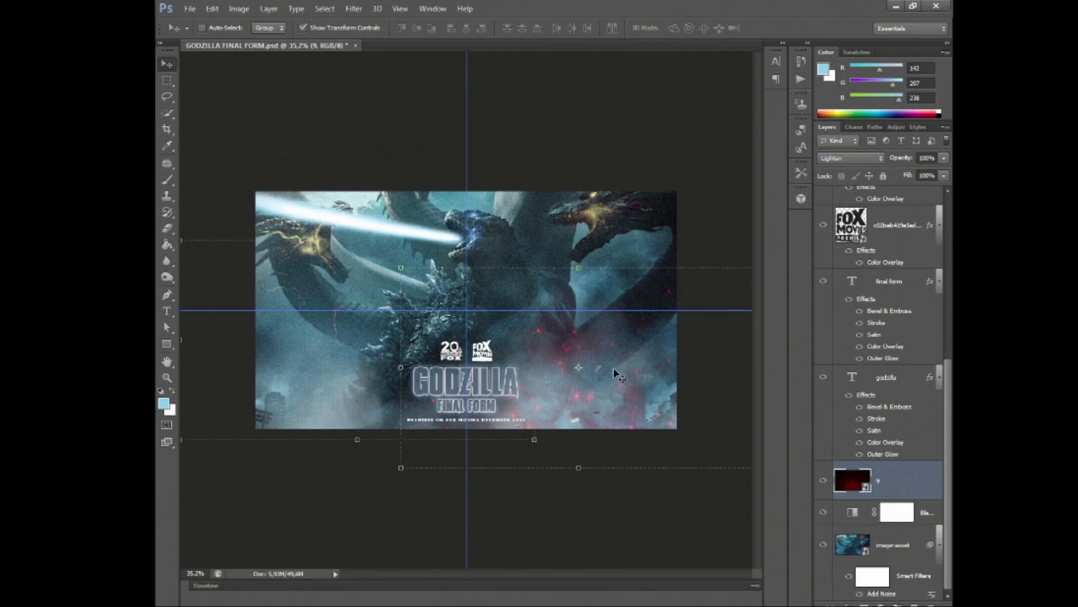
key("ctrl+j")
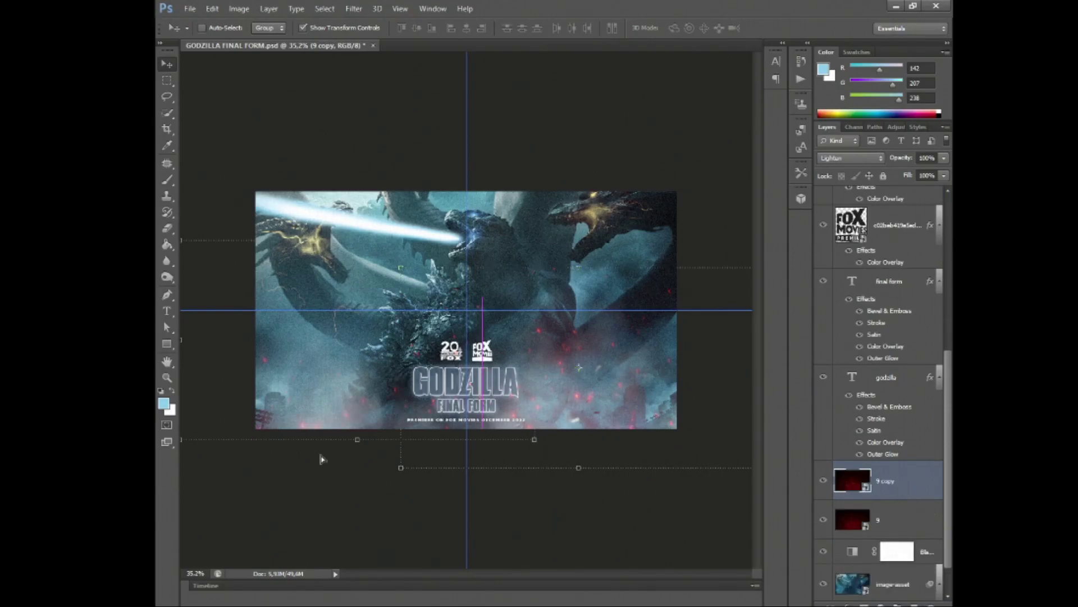
mouse_move(324, 459)
left_mouse_down()
mouse_move(275, 427)
mouse_move(280, 373)
left_mouse_up()
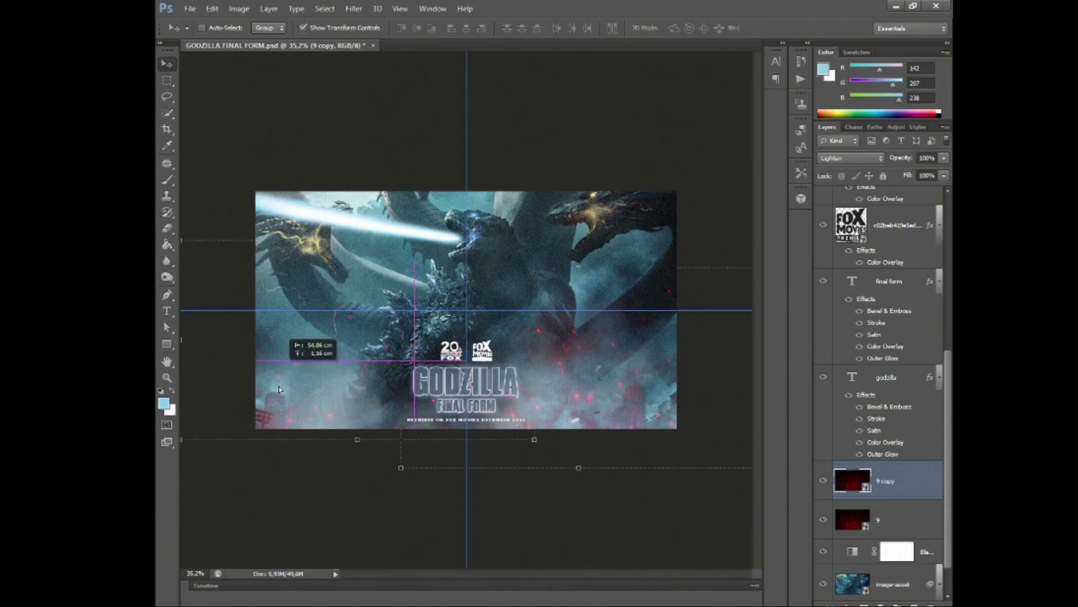
left_click_drag(279, 389, 280, 389)
- Save the finished poster to GODZILLA FINAL FORM.psd from the File menu
key("m")
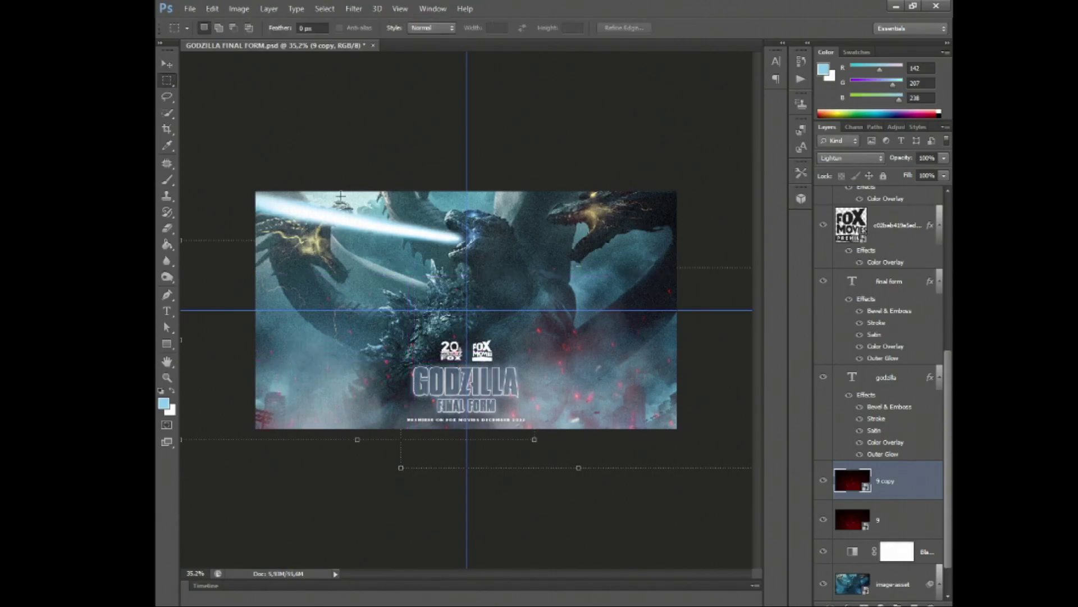
left_click(190, 8)
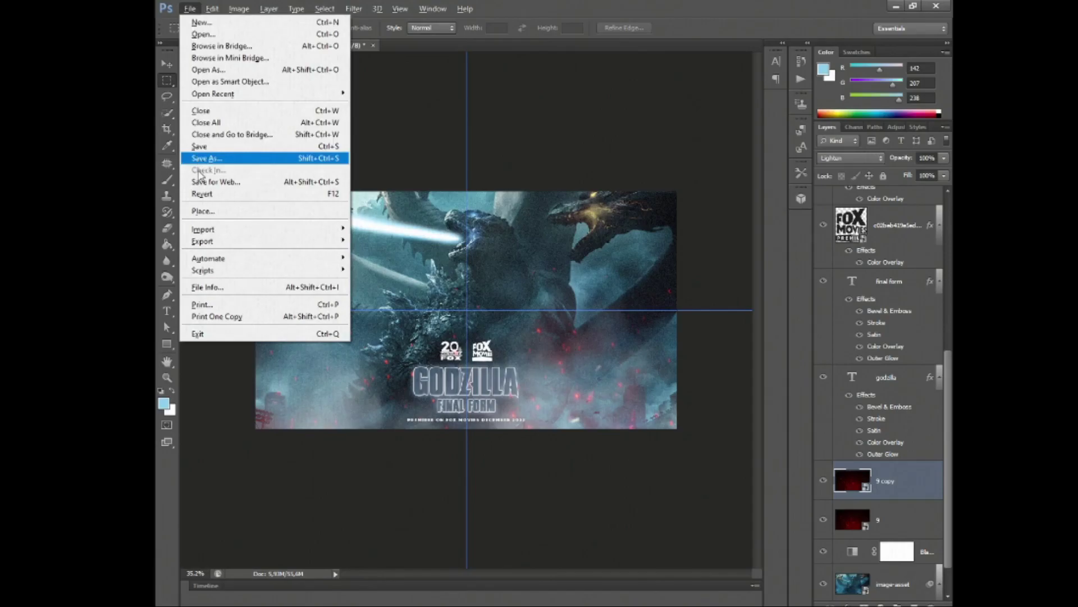
left_click(203, 148)
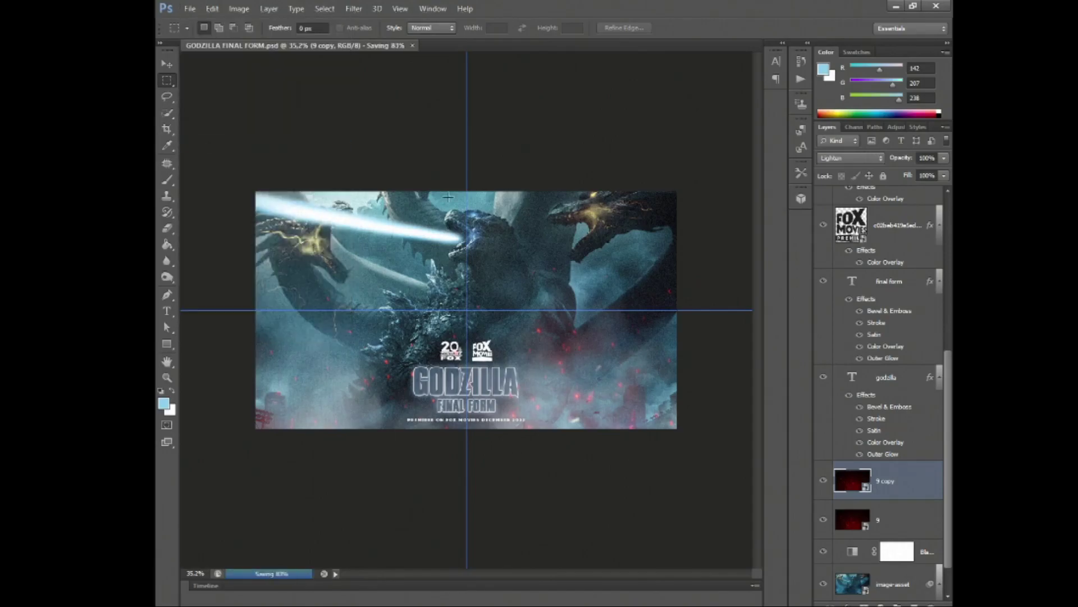